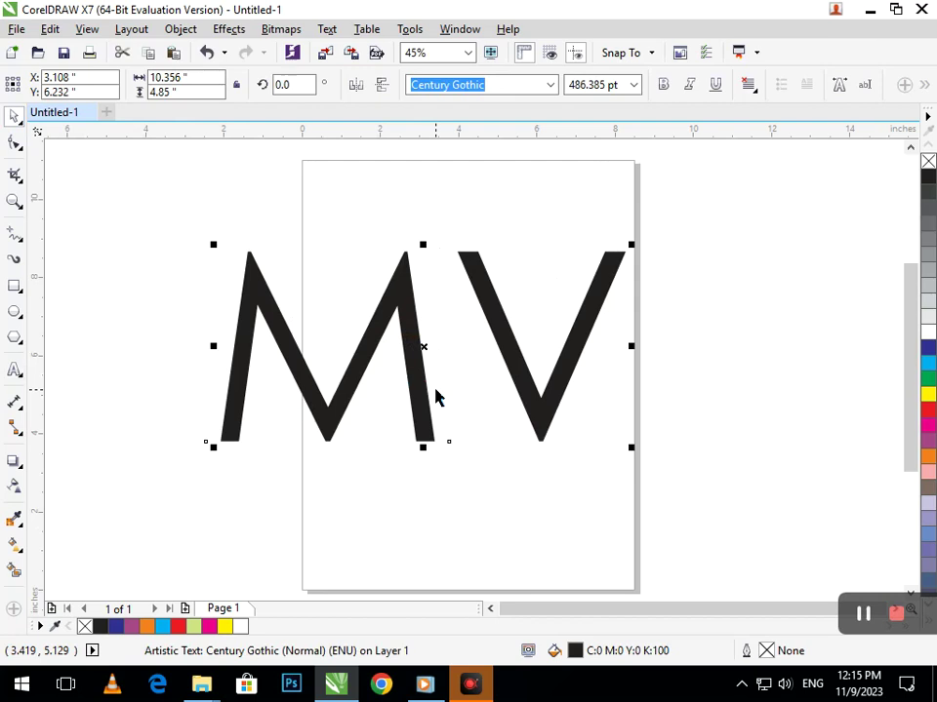
- Move the V down beside the M so its slanted arm overlaps the M's right leg
left_click(427, 392)
mouse_move(542, 428)
left_mouse_down()
mouse_move(485, 460)
mouse_move(478, 438)
mouse_move(475, 460)
mouse_move(491, 442)
mouse_move(470, 422)
mouse_move(492, 423)
mouse_move(489, 441)
mouse_move(469, 424)
mouse_move(498, 494)
mouse_move(474, 464)
mouse_move(480, 518)
mouse_move(482, 481)
mouse_move(460, 466)
mouse_move(467, 473)
left_mouse_up()
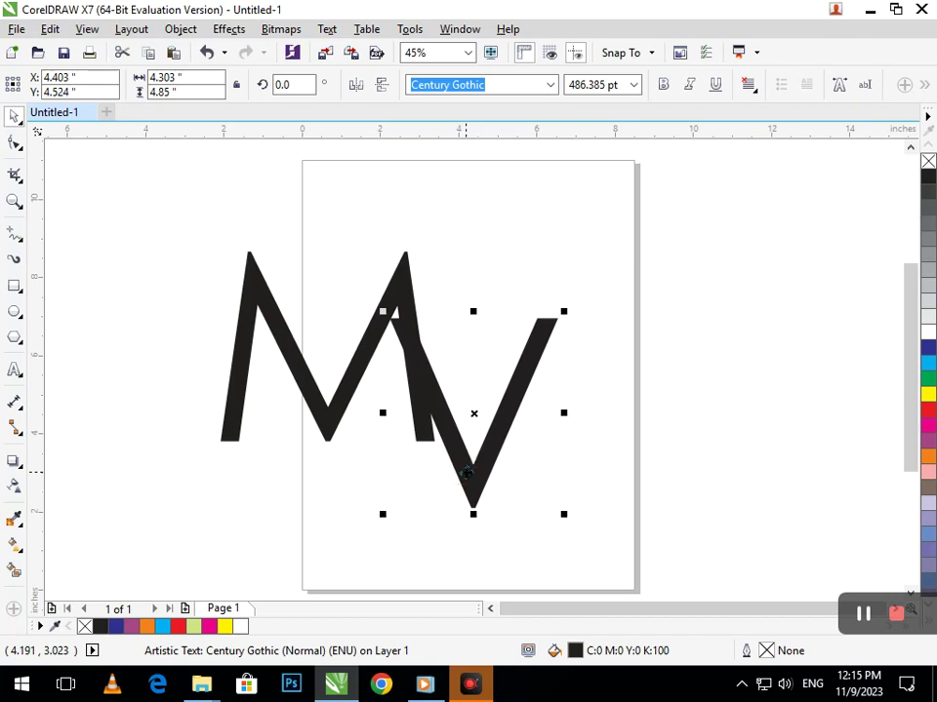
left_click(15, 236)
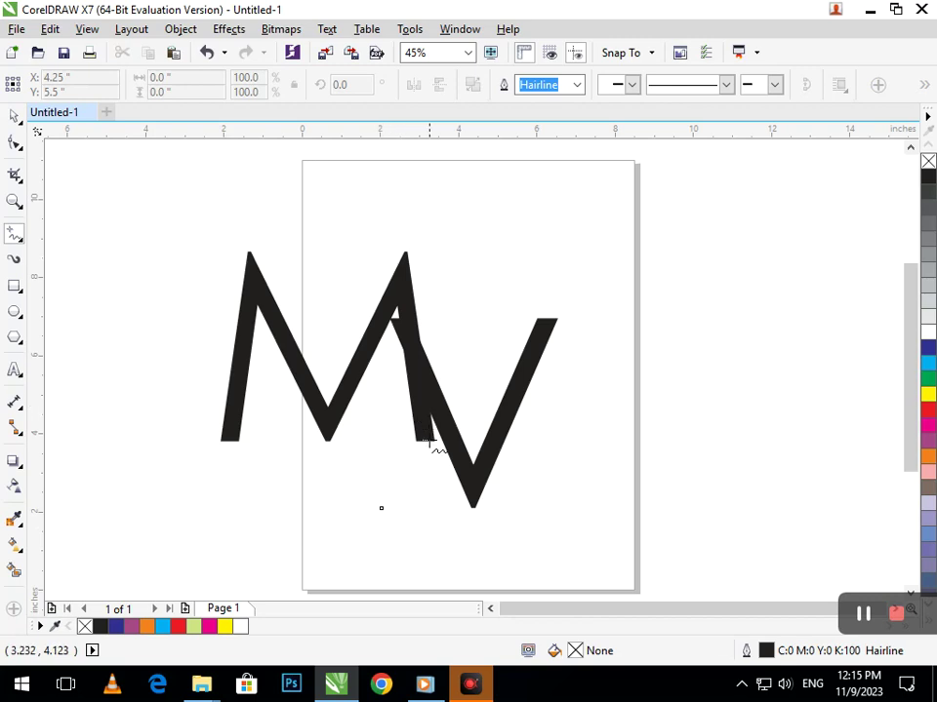
mouse_move(394, 449)
left_mouse_down()
mouse_move(507, 424)
mouse_move(209, 440)
left_mouse_up()
key("ctrl+z")
- Draw two roughly parallel slanted lines across the V's left arm with the 2-Point Line tool
left_click(23, 248)
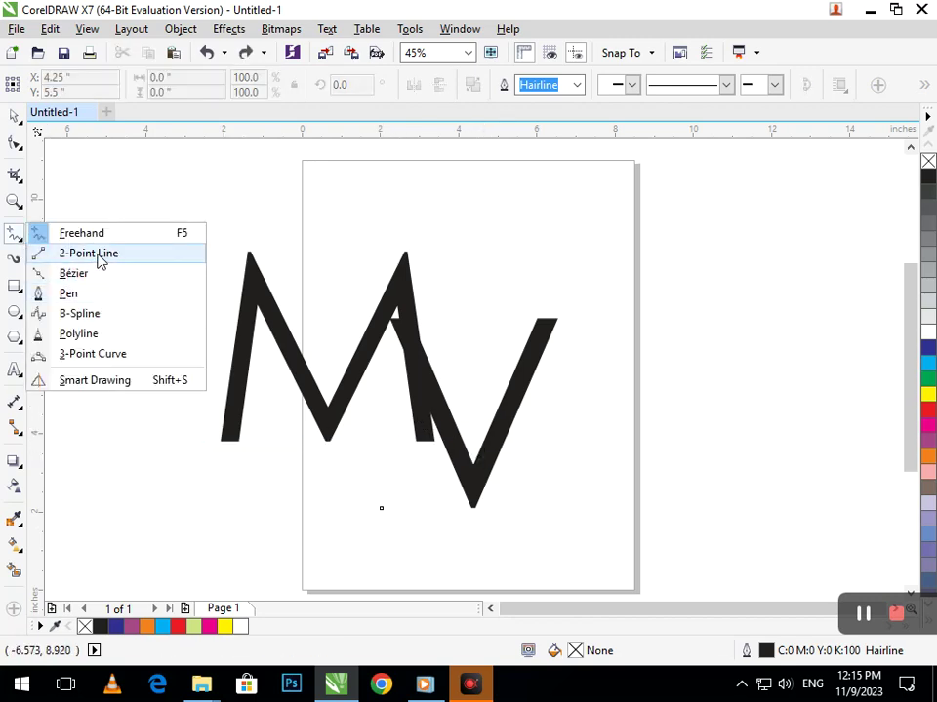
left_click(98, 262)
mouse_move(398, 447)
left_mouse_down()
mouse_move(523, 433)
mouse_move(479, 428)
left_mouse_up()
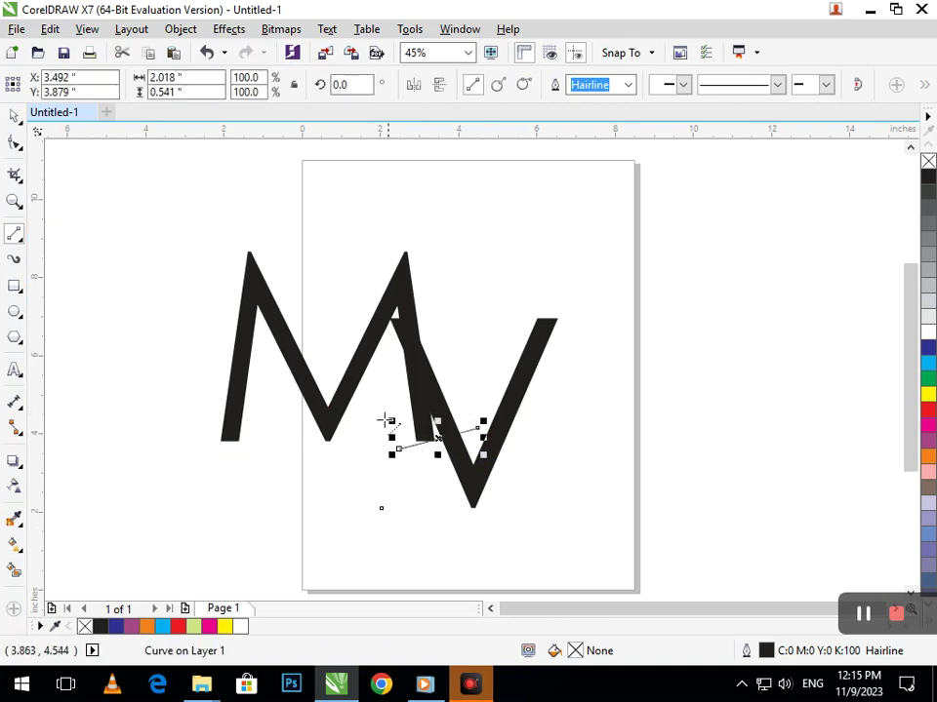
left_click_drag(379, 431, 479, 403)
- Move the M up and away from the V and the two lines
left_click(14, 142)
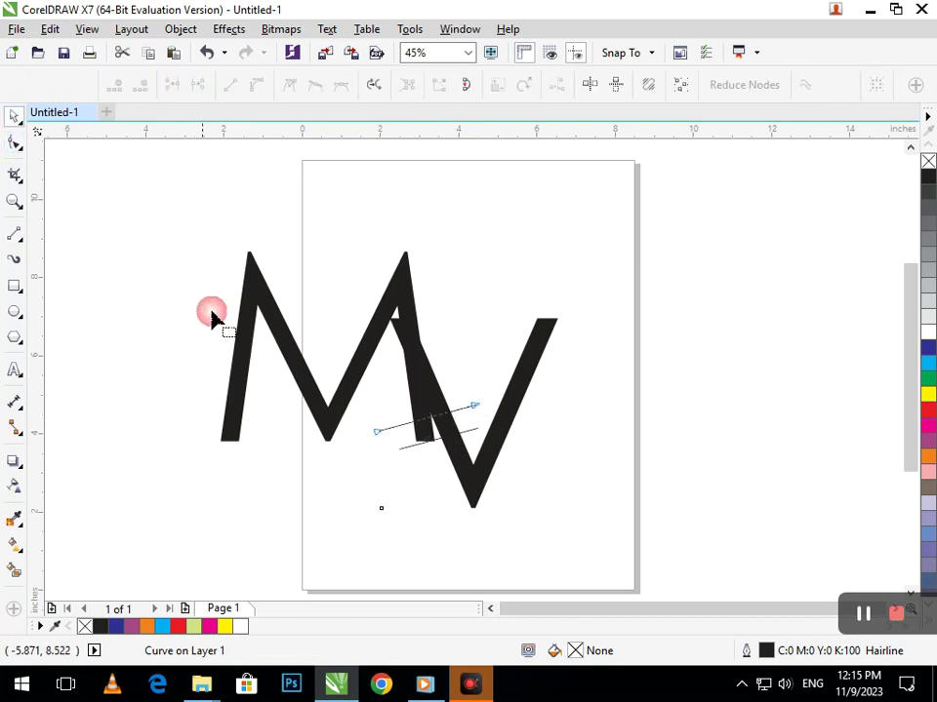
left_click(252, 321)
left_click(14, 118)
left_click_drag(299, 331, 176, 248)
- Remove the V's fill so that only its hairline outline shows, and deselect it
left_click(441, 473)
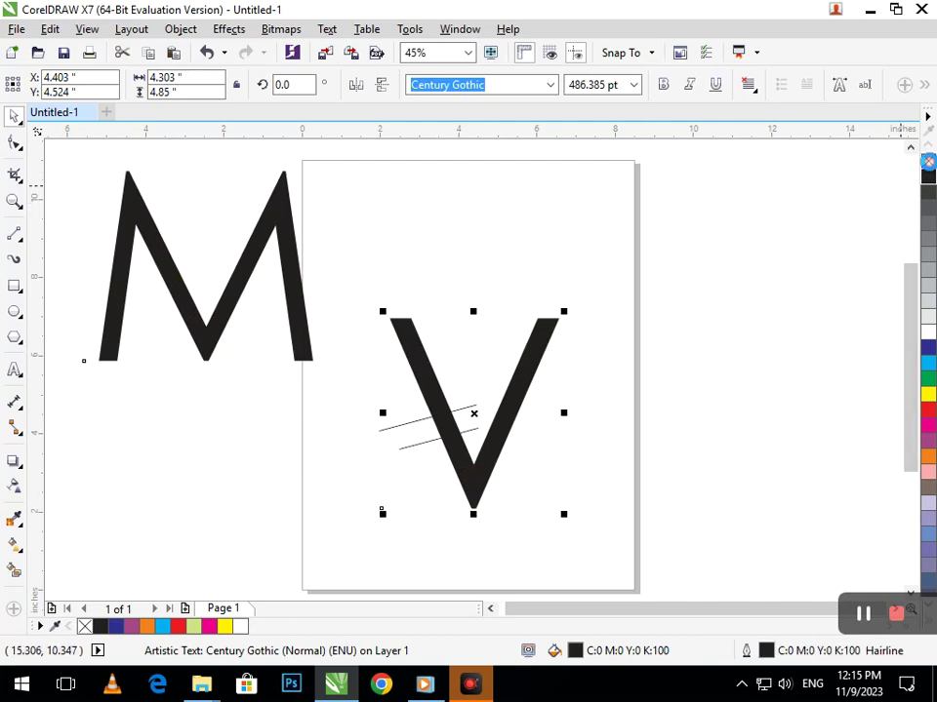
left_click(928, 164)
left_click(82, 159)
- Convert the V from artistic text to curves
left_click(15, 176)
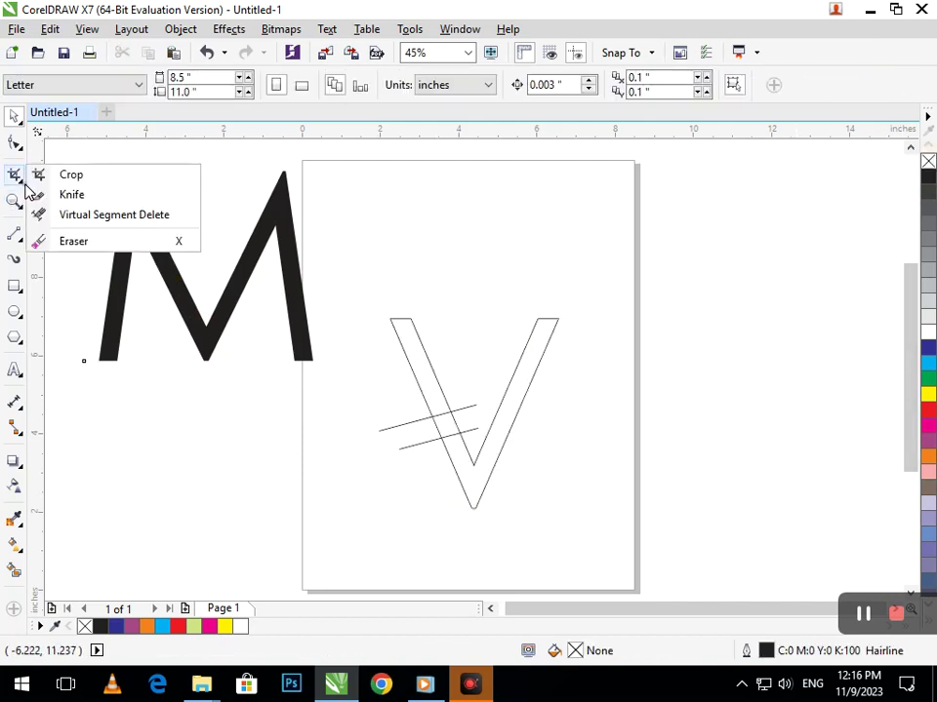
left_click(77, 215)
left_click(14, 115)
left_click(472, 496)
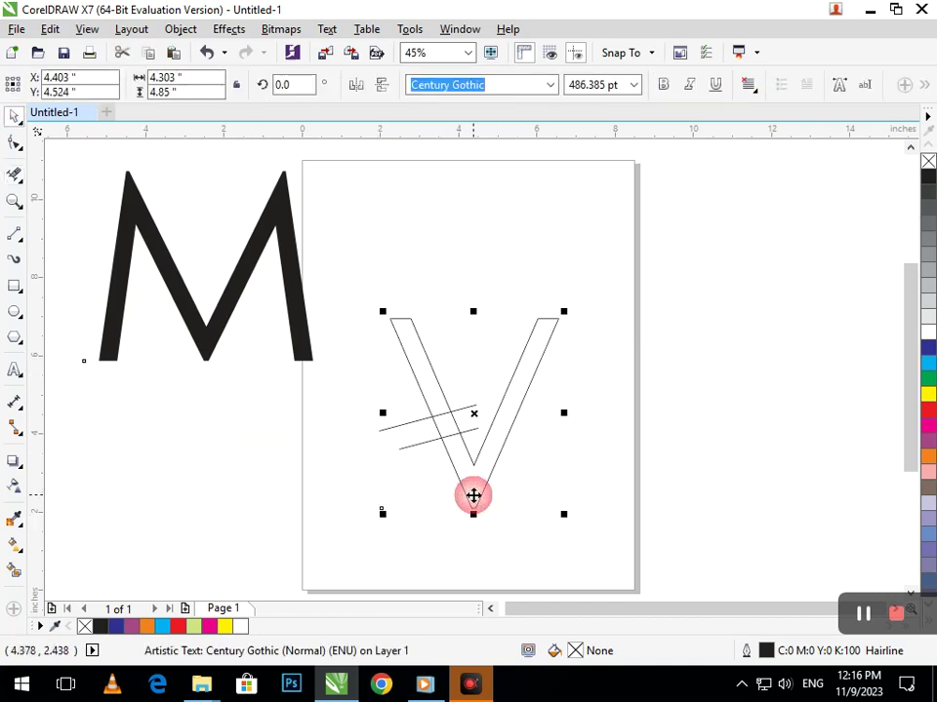
key("ctrl+q")
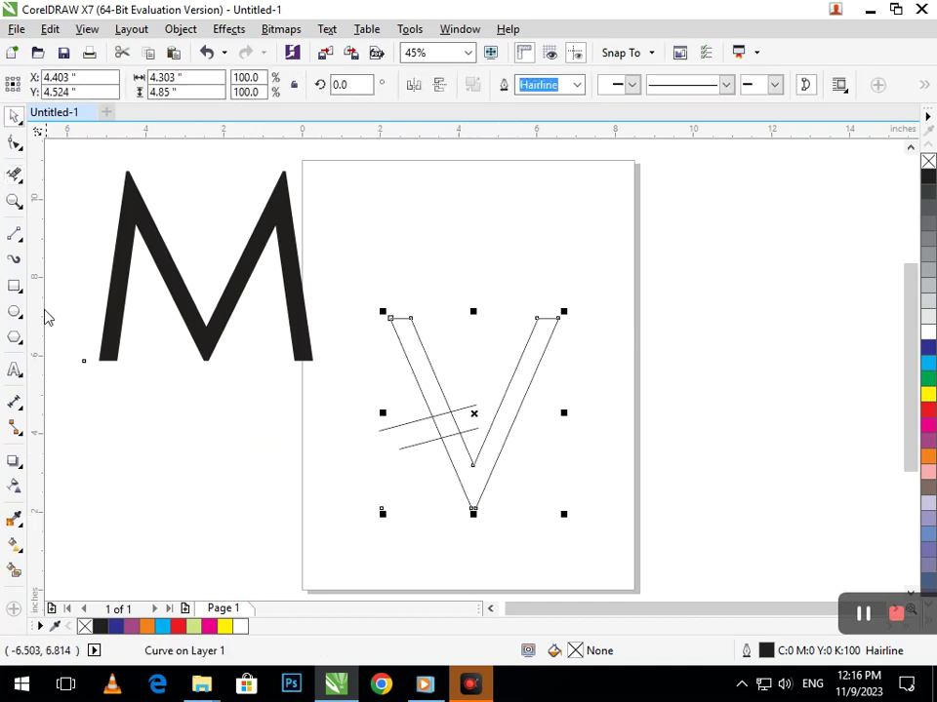
- Cut off the V's left arm above the slanted line and remove the leftover line pieces with Virtual Segment Delete
left_click(8, 174)
left_click_drag(308, 310, 459, 366)
left_click_drag(390, 422, 418, 480)
left_click(470, 430)
key("ctrl+z")
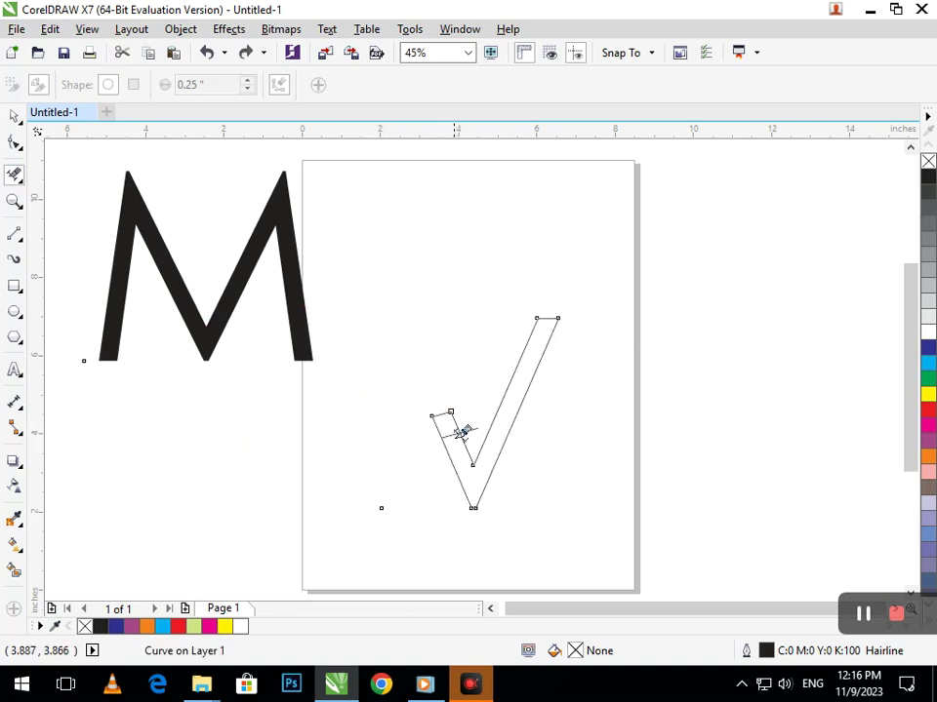
scroll(458, 429, "up", 5)
left_click_drag(453, 372, 479, 401)
scroll(488, 434, "down", 5)
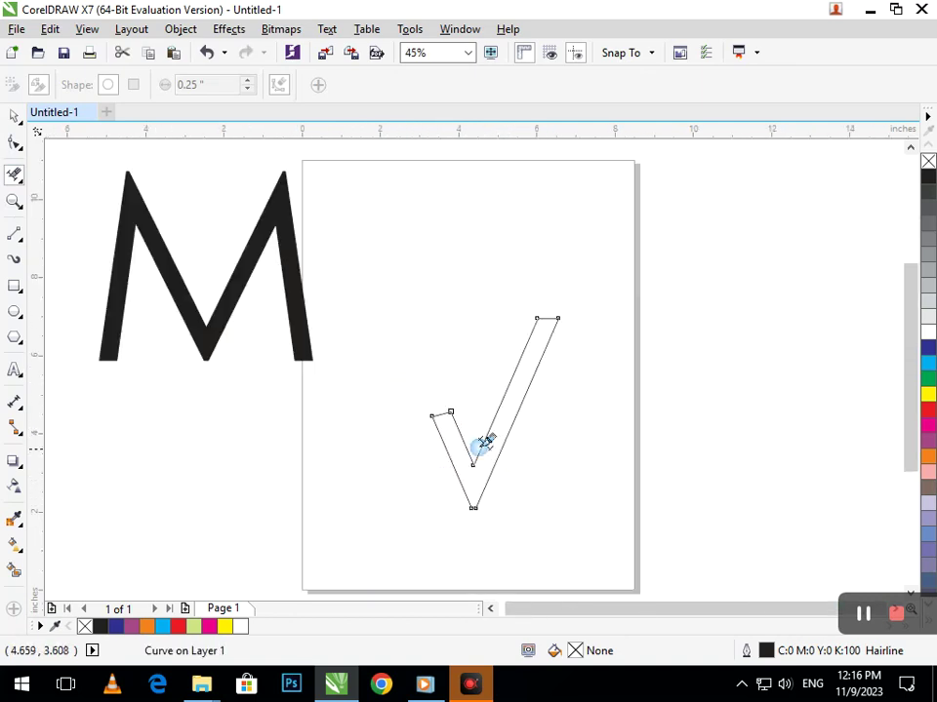
- Move the M so the end of its right leg sits just above the V's cut arm
left_click(14, 116)
left_click(256, 437)
left_click_drag(214, 354, 351, 398)
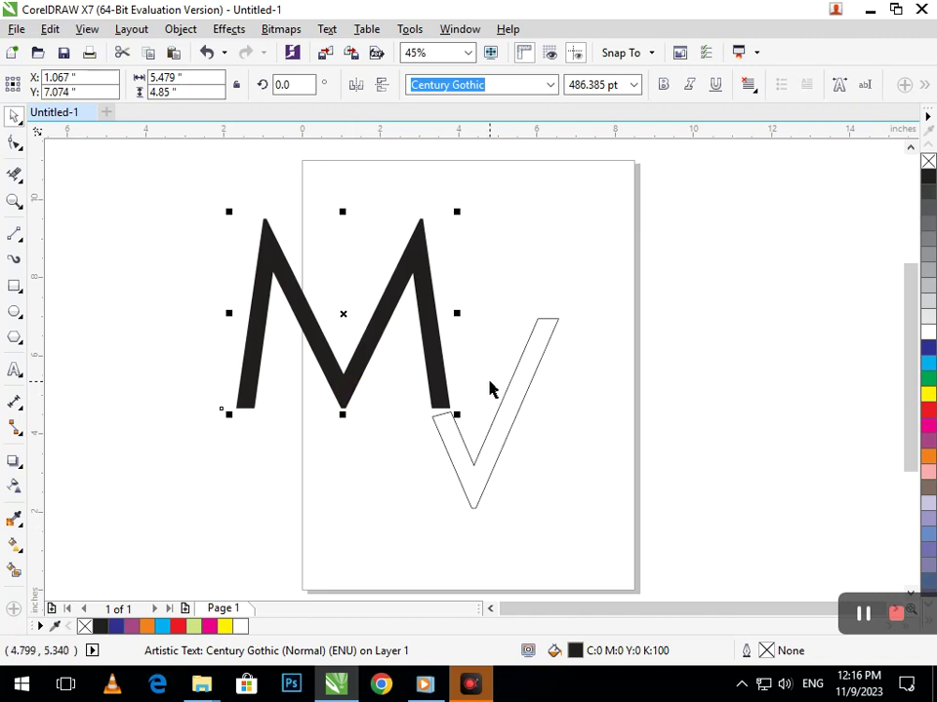
- Convert the M to curves and raise its right leg's outer bottom node to slant the end towards the V's cut arm
key("ctrl+q")
key("F10")
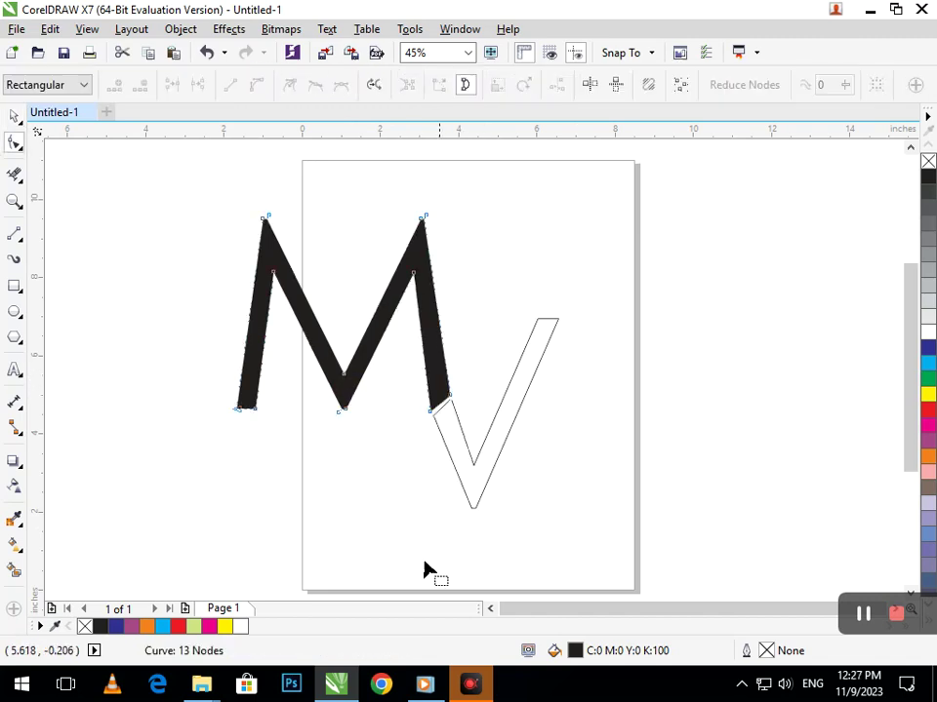
scroll(449, 410, "up", 4)
left_click_drag(520, 375, 513, 328)
scroll(504, 493, "down", 4)
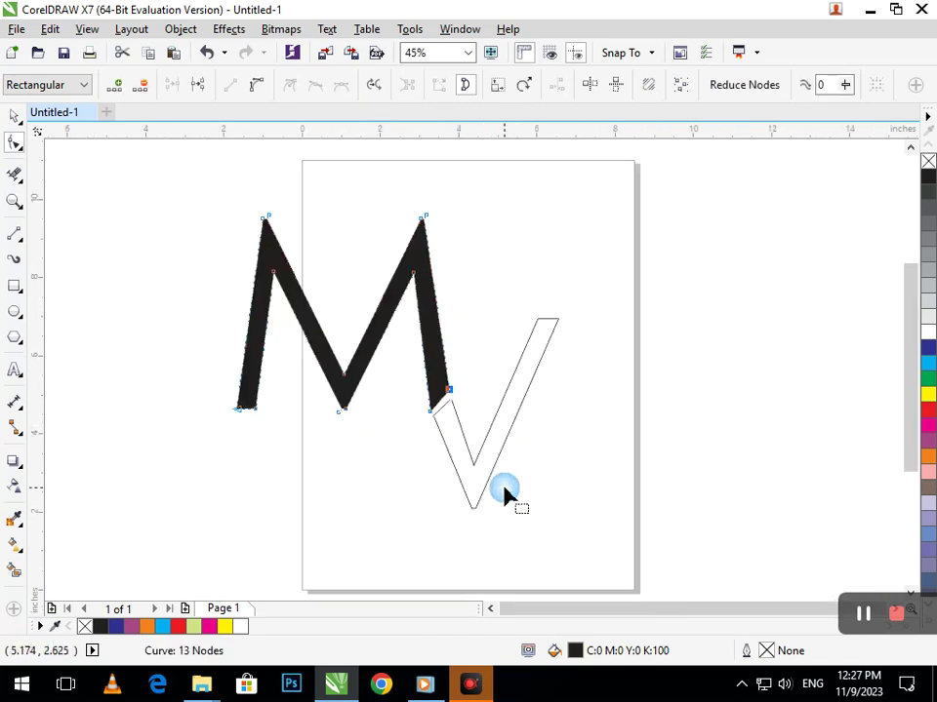
- Bend the inner and outer edges of the M's right leg outward into curves
left_click(422, 343)
key("F2")
left_click_drag(375, 294, 472, 385)
mouse_move(477, 433)
left_mouse_down()
mouse_move(493, 421)
mouse_move(500, 430)
left_mouse_up()
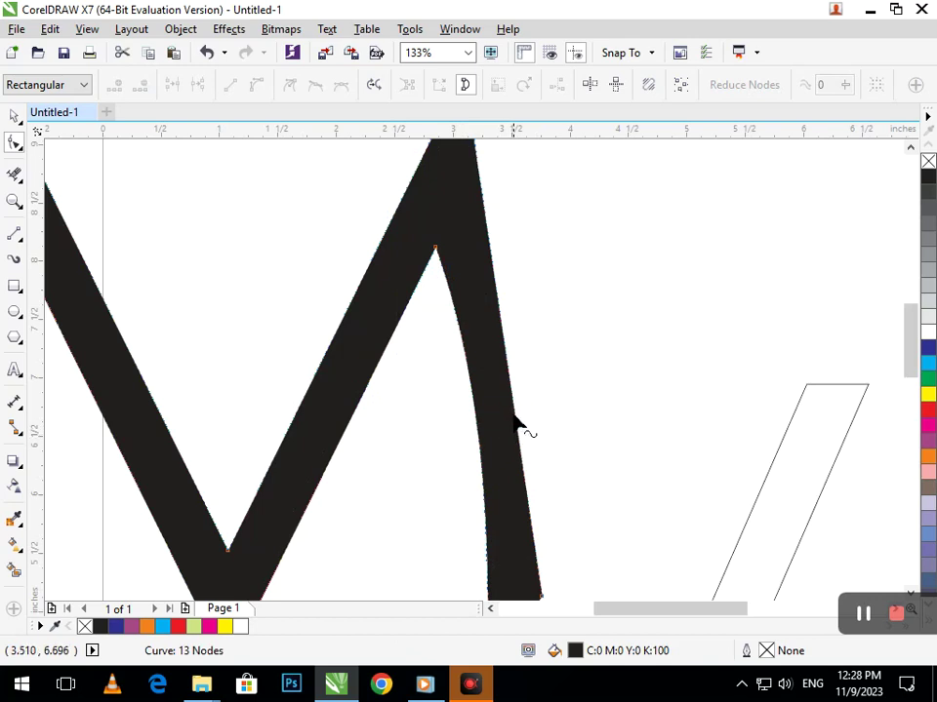
left_click(513, 415)
left_click(258, 86)
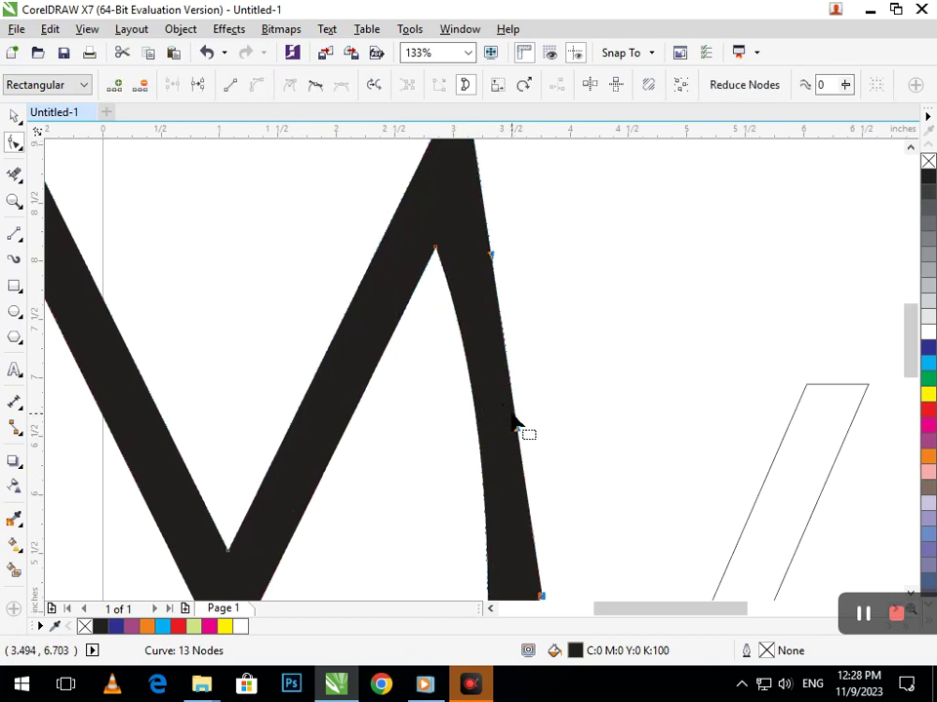
mouse_move(513, 410)
left_mouse_down()
mouse_move(516, 419)
mouse_move(547, 393)
mouse_move(576, 402)
left_mouse_up()
key("shift+F4")
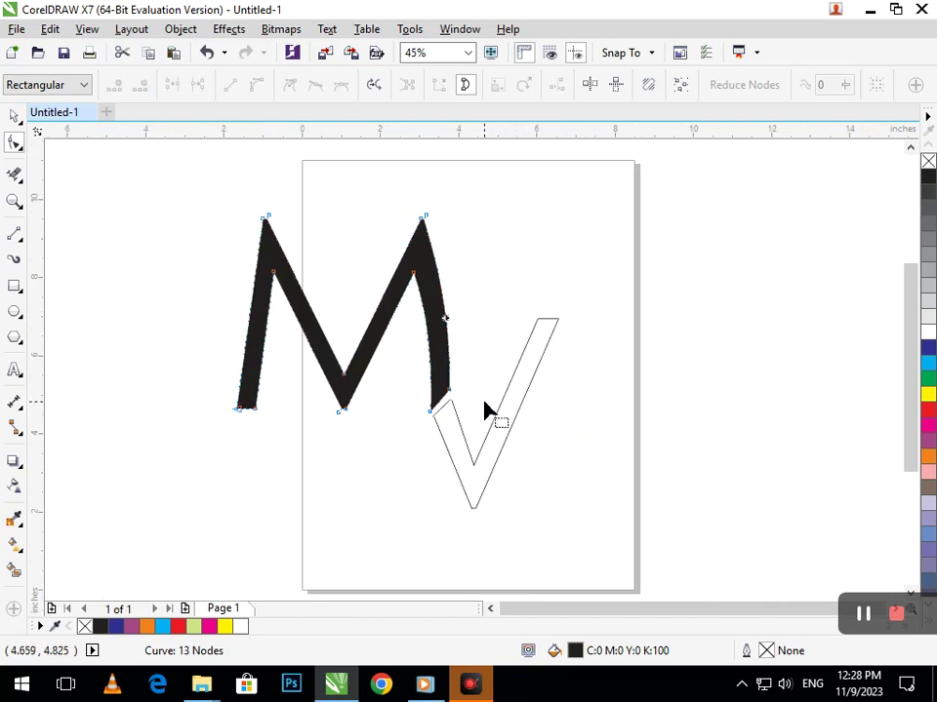
- Try to reshape the outer edge of the M's right leg by pulling its curve handles inward
key("F2")
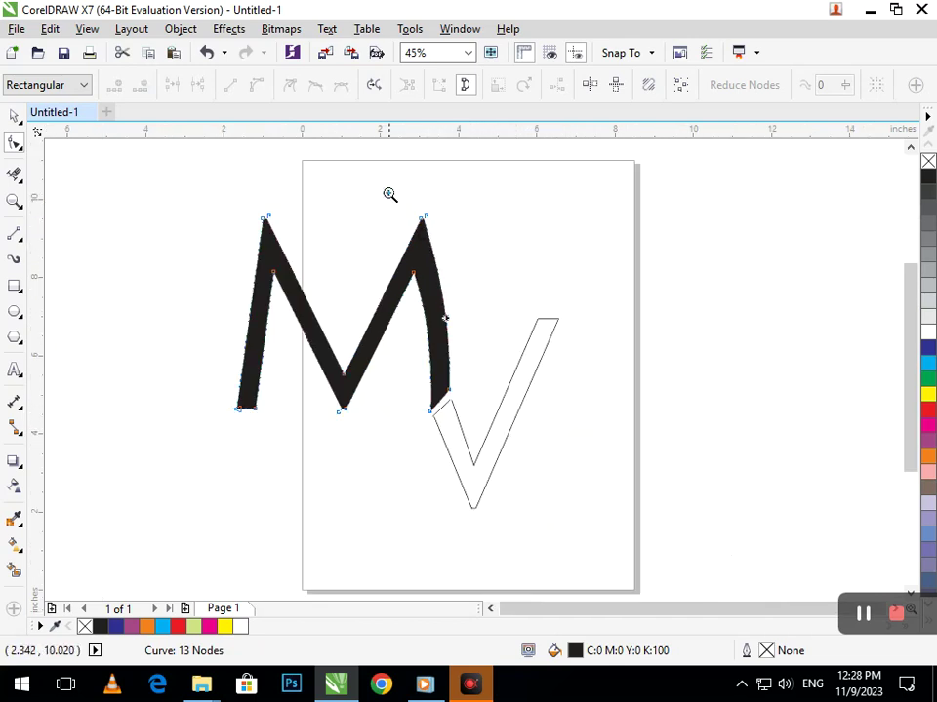
left_click_drag(394, 199, 503, 276)
left_click(377, 347)
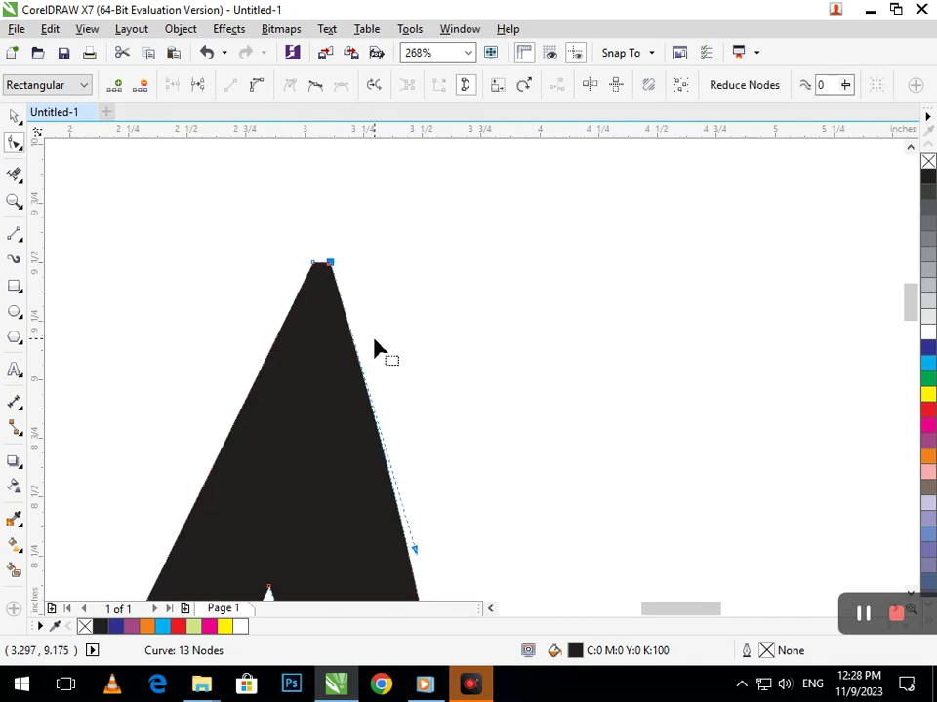
left_click_drag(410, 555, 309, 367)
key("F2")
right_click(410, 470)
left_click_drag(449, 320, 435, 406)
left_click_drag(427, 255, 430, 286)
left_click_drag(424, 404, 475, 348)
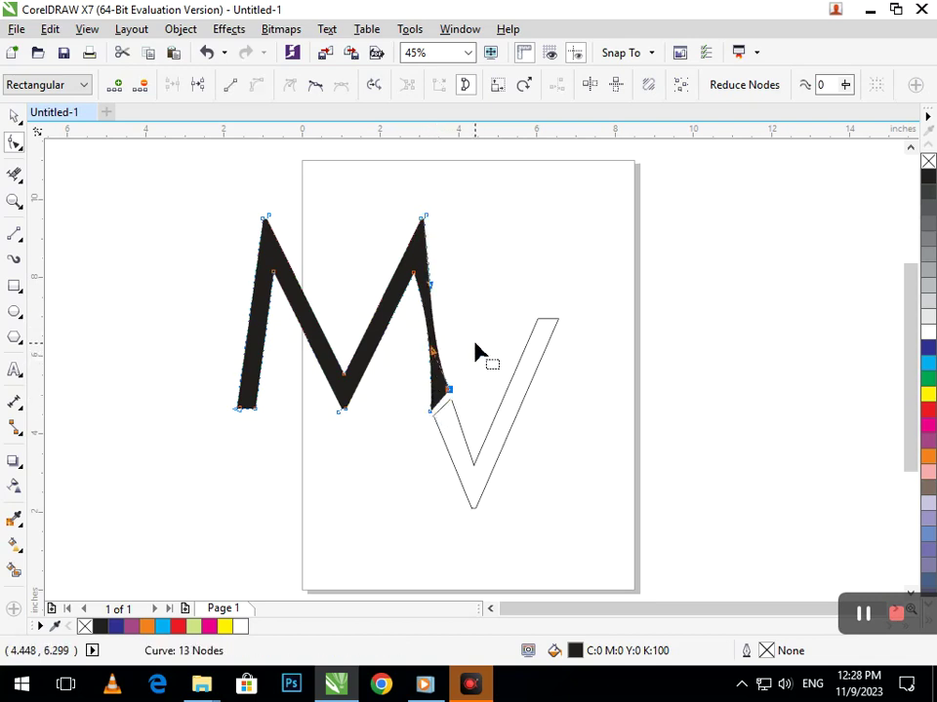
- Pull the outer edge's curve handles outward so the M's right leg follows a smooth outward bend
key("F2")
left_click_drag(355, 221, 475, 307)
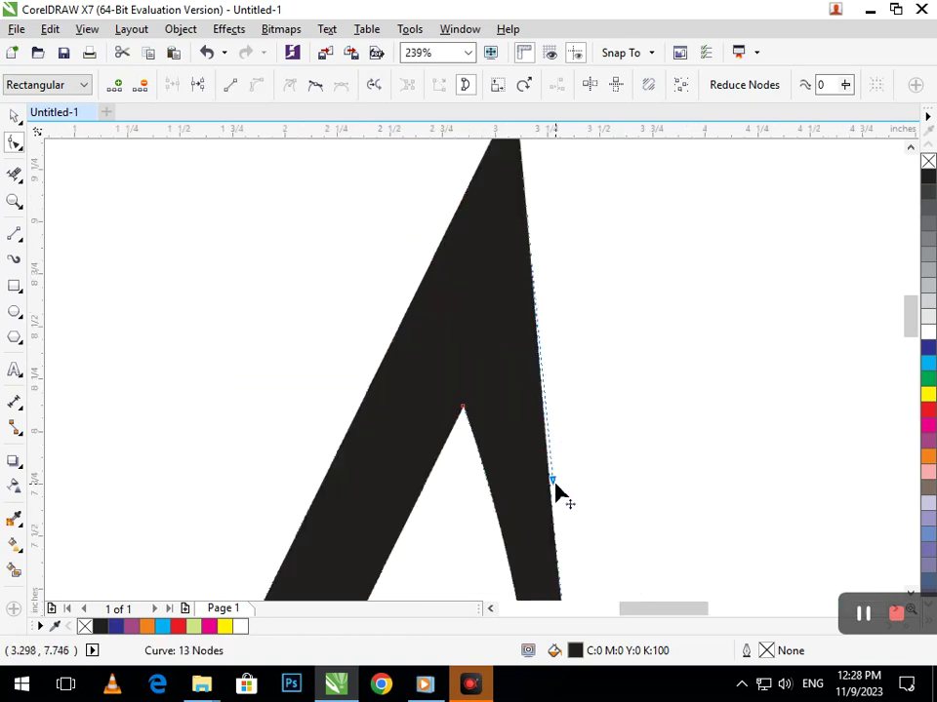
left_click_drag(557, 476, 592, 470)
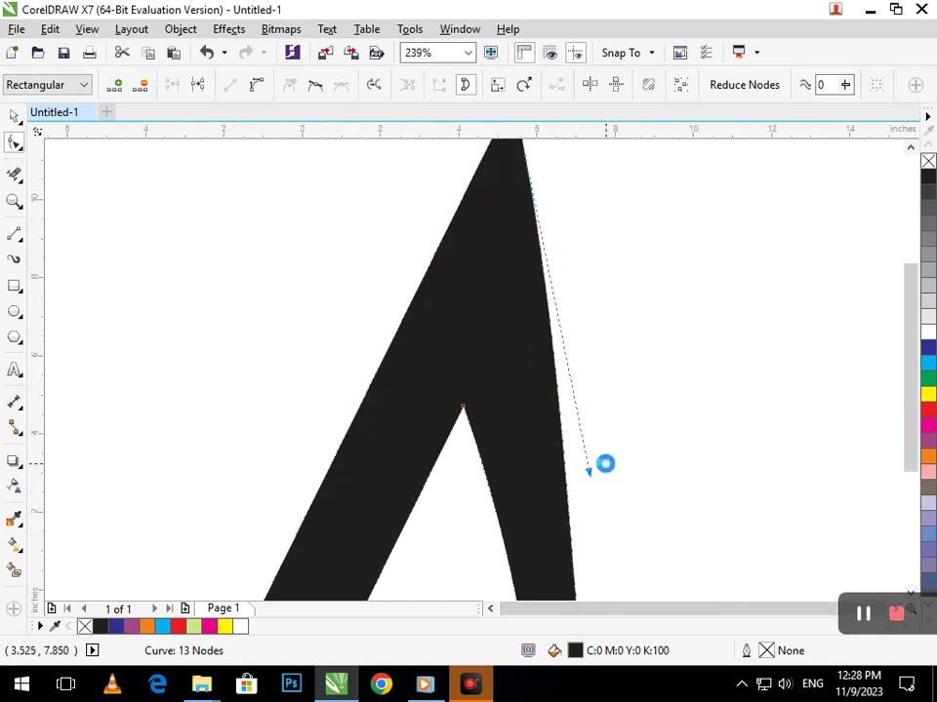
key("F3")
left_click_drag(436, 357, 447, 335)
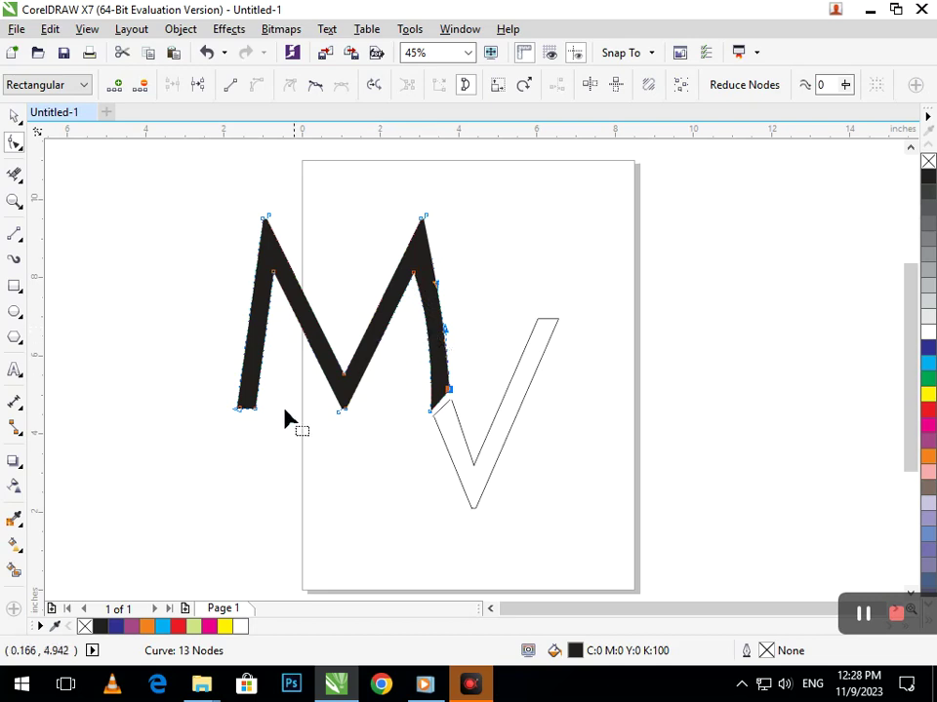
- Extend the M's left leg down to a horizontal guideline placed at the V's lower tip
left_click_drag(262, 408, 243, 522)
left_click_drag(562, 134, 579, 517)
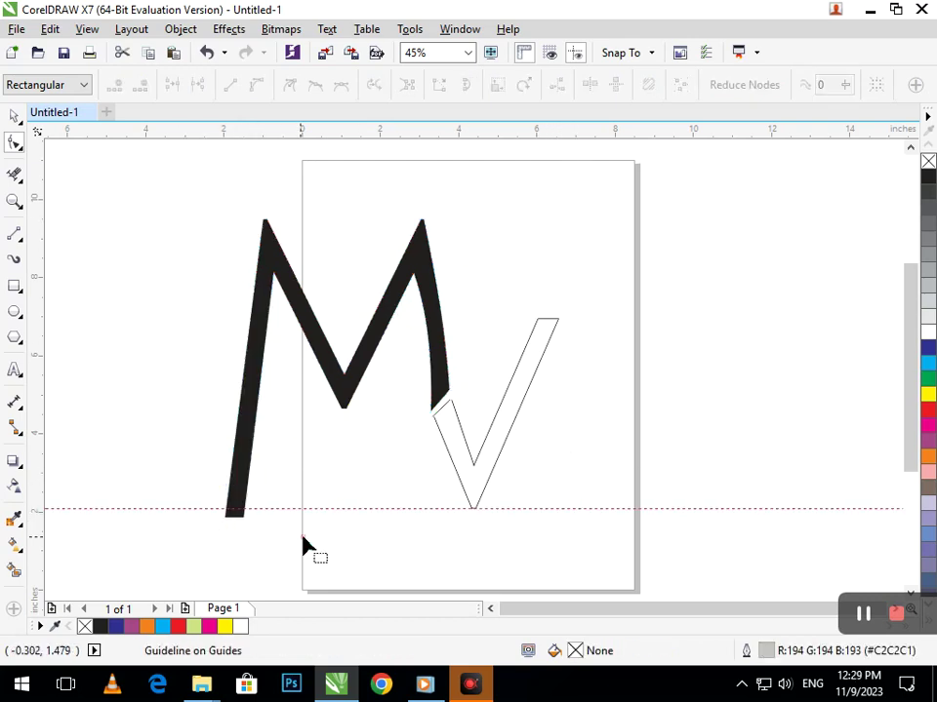
left_click_drag(291, 534, 301, 536)
left_click(437, 414)
left_click_drag(540, 459, 355, 358)
key("F3")
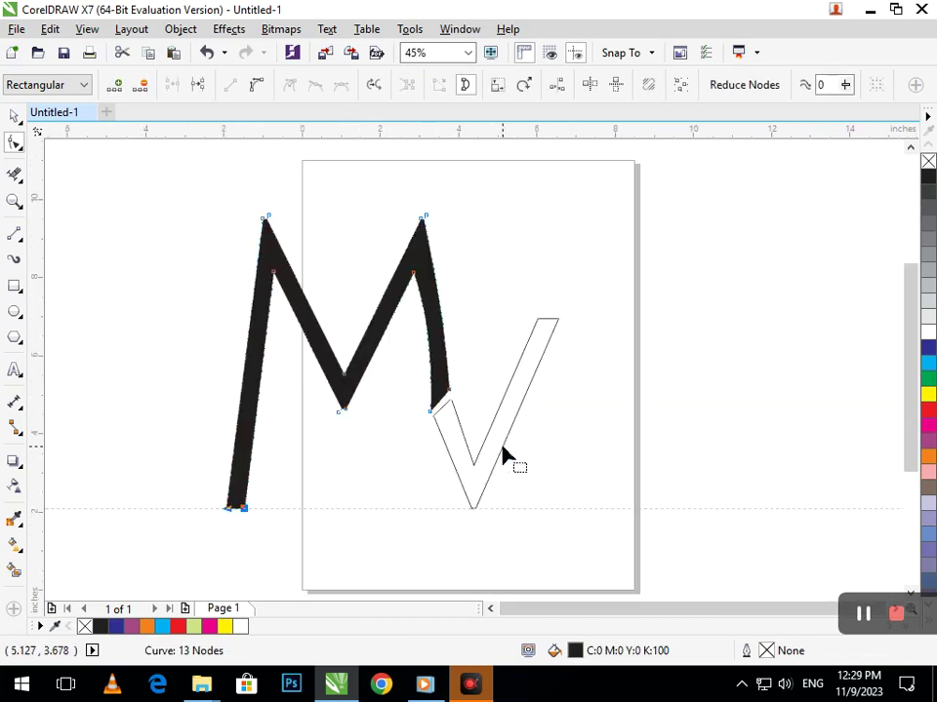
- Extend the V's right arm up to a guideline at the M's peaks and remove the outline segment closing its top
left_click_drag(595, 138, 658, 219)
left_click(544, 324)
left_click_drag(583, 301, 658, 210)
left_click(13, 174)
left_click(658, 198)
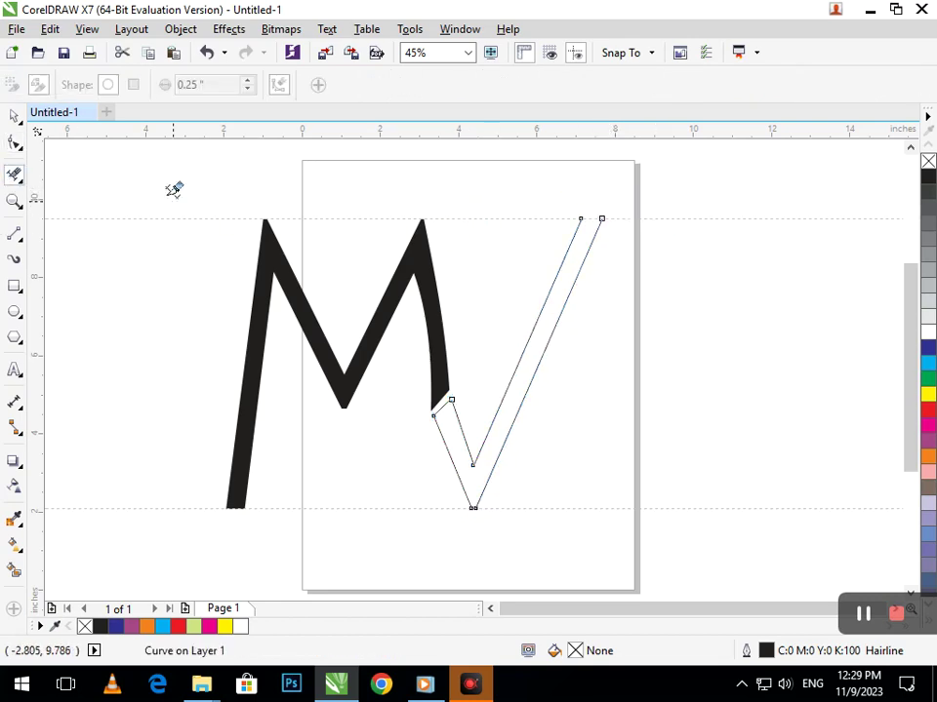
- Delete the two horizontal guidelines at the top and base of the letters
left_click(14, 116)
left_click(752, 351)
left_click(651, 217)
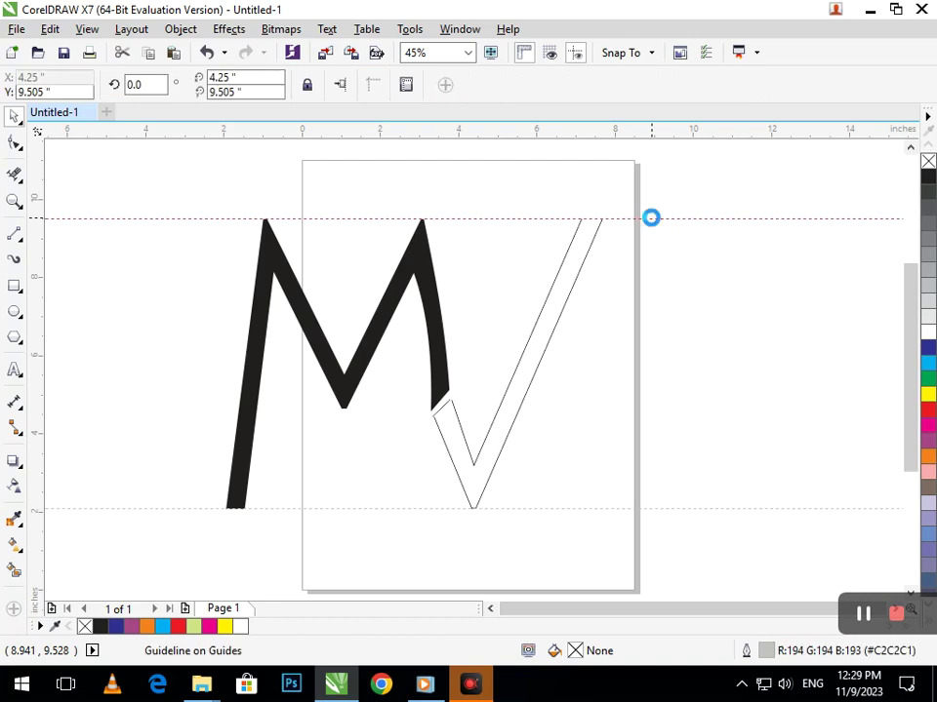
key("Delete")
left_click(573, 507)
key("Delete")
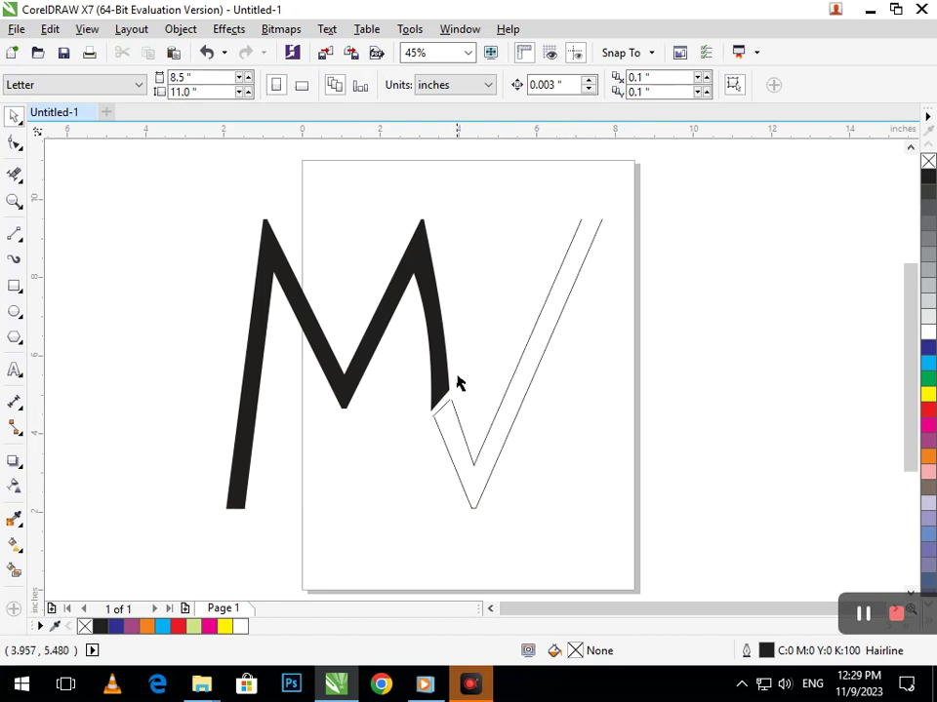
- Adjust the curve handles along the inner edge of the M's right leg
left_click(14, 142)
left_click(423, 303)
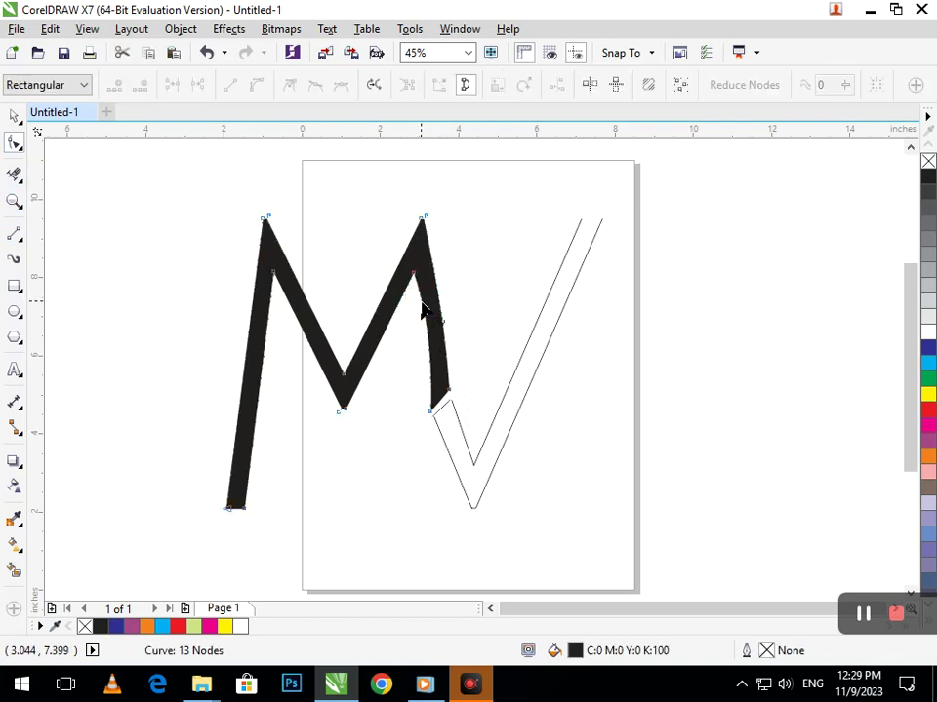
left_click(413, 275)
mouse_move(429, 321)
left_mouse_down()
mouse_move(417, 326)
mouse_move(441, 301)
left_mouse_up()
left_click_drag(435, 375, 414, 345)
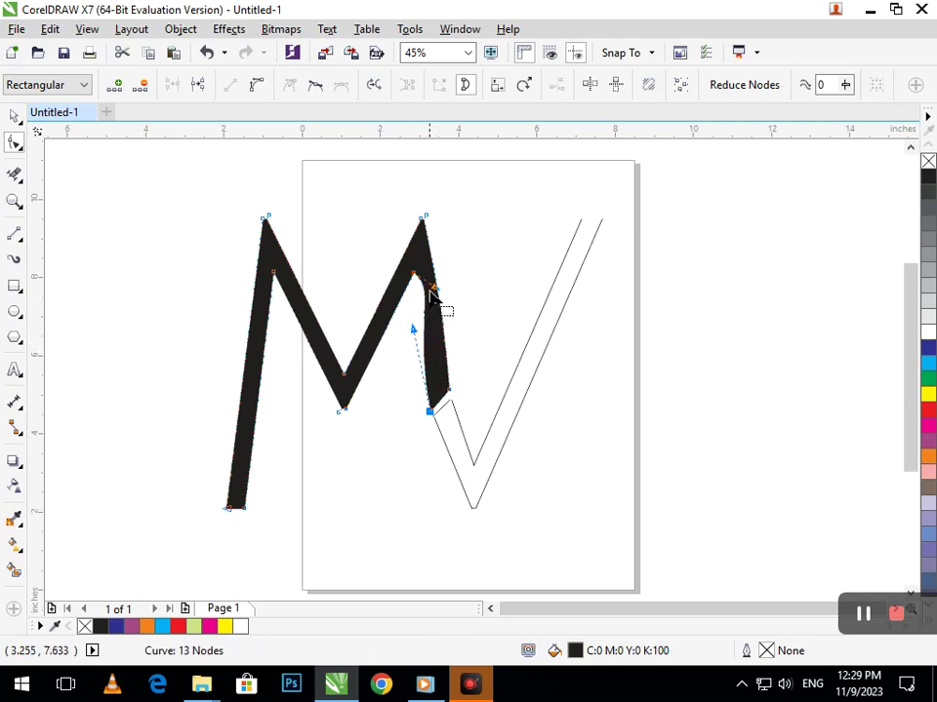
left_click_drag(441, 306, 454, 369)
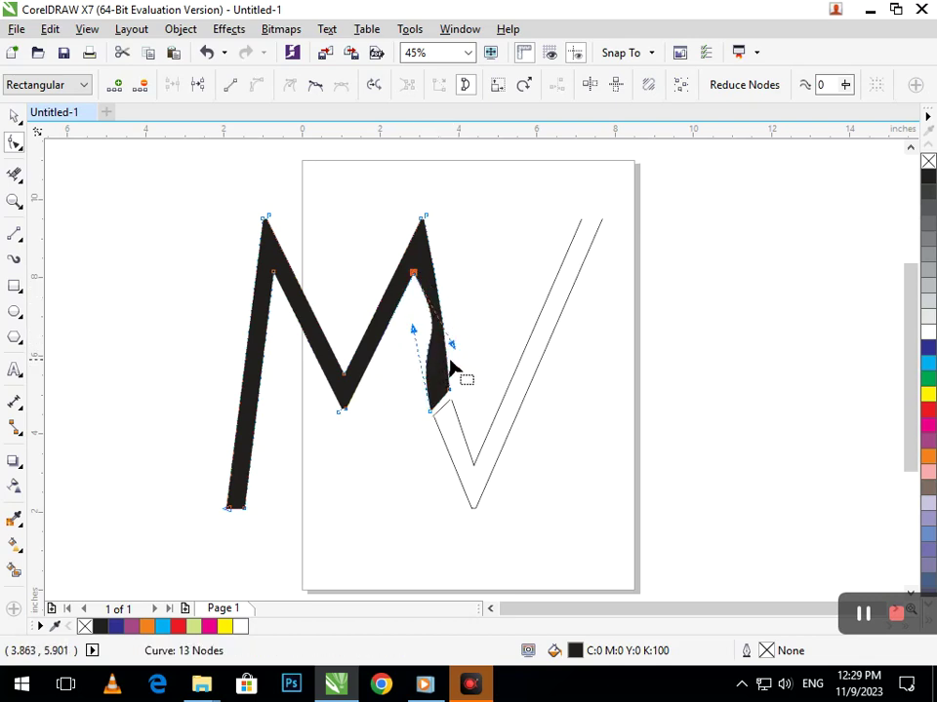
mouse_move(413, 337)
left_mouse_down()
mouse_move(421, 328)
mouse_move(445, 371)
left_mouse_up()
left_click(447, 370)
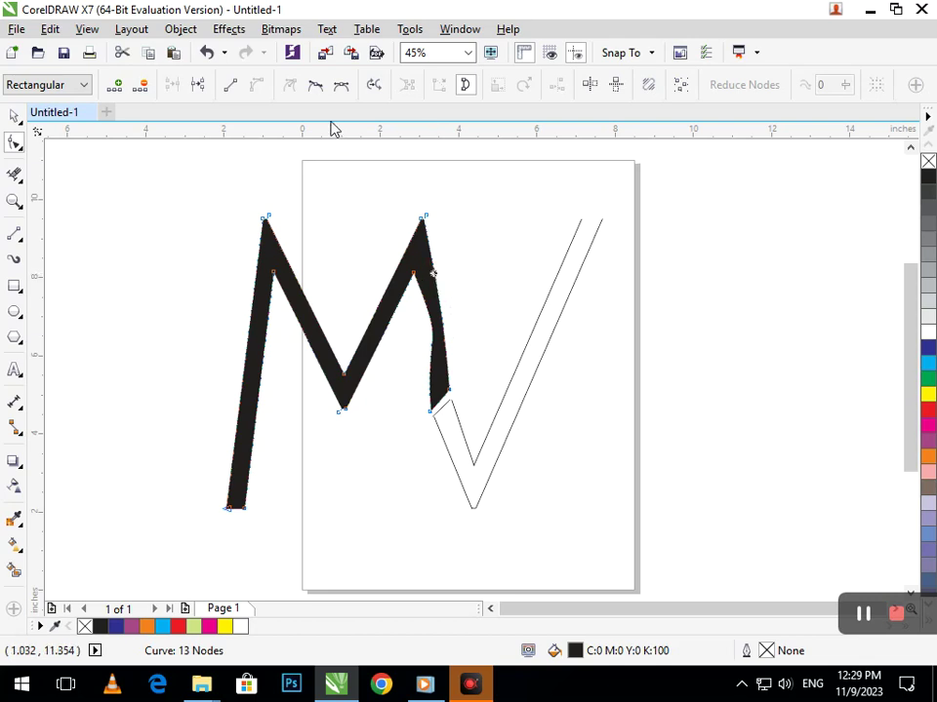
- Delete the extra node at the M's right peak and pull the upper outer edge of that leg inward
left_click(424, 219)
key("Delete")
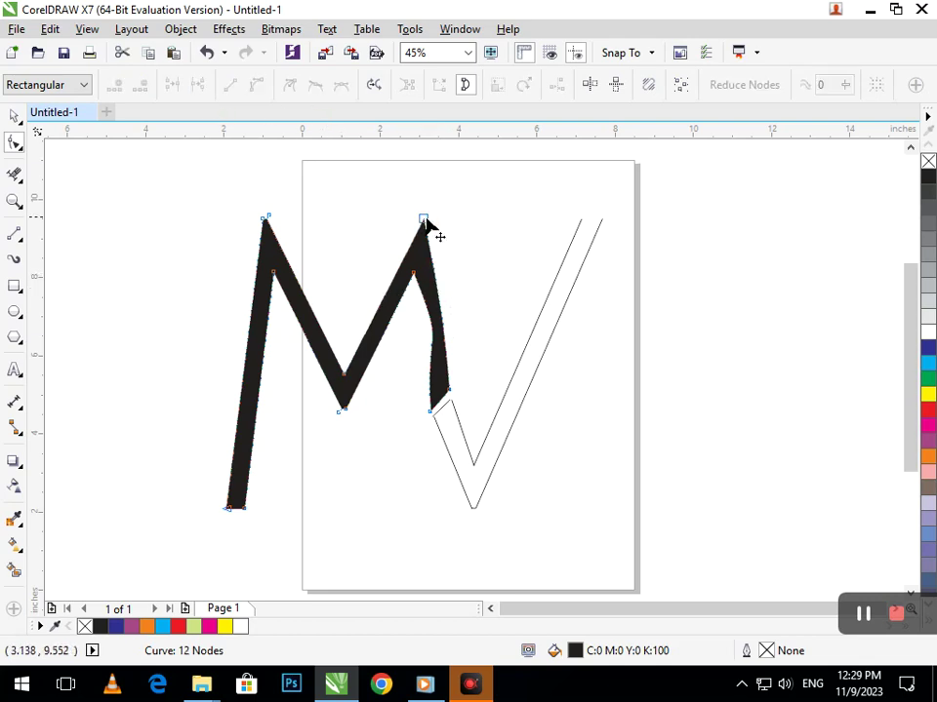
left_click(448, 310)
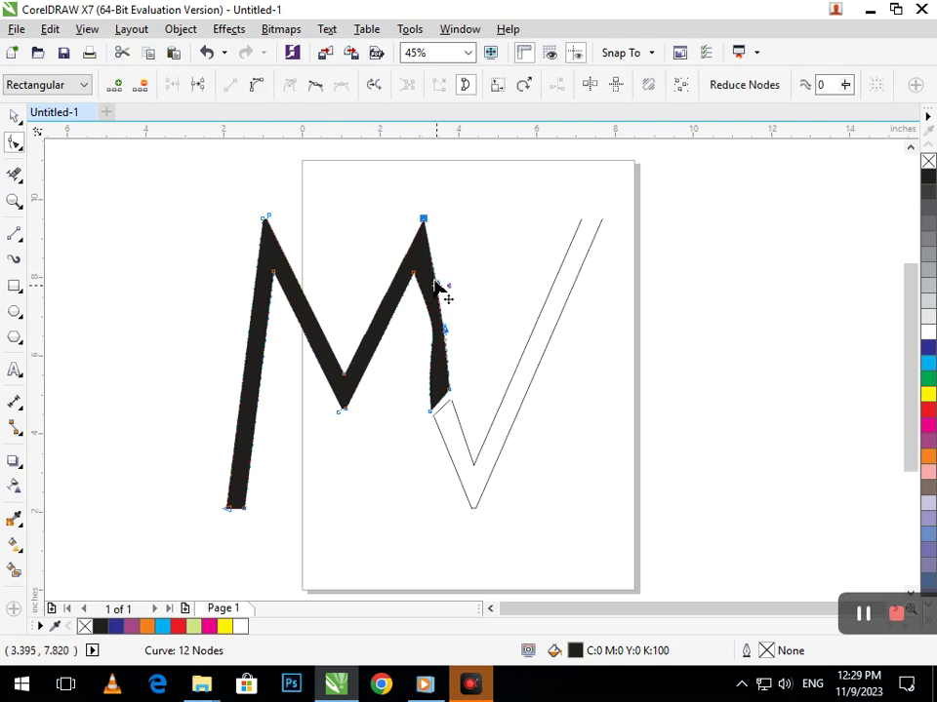
mouse_move(435, 284)
left_mouse_down()
mouse_move(412, 252)
mouse_move(414, 261)
left_mouse_up()
- Straighten the inner edge of the M's right leg by repositioning its curve handles
mouse_move(426, 319)
left_mouse_down()
mouse_move(439, 337)
mouse_move(428, 362)
mouse_move(424, 308)
mouse_move(426, 376)
left_mouse_up()
left_click(437, 330)
left_click_drag(435, 381, 446, 365)
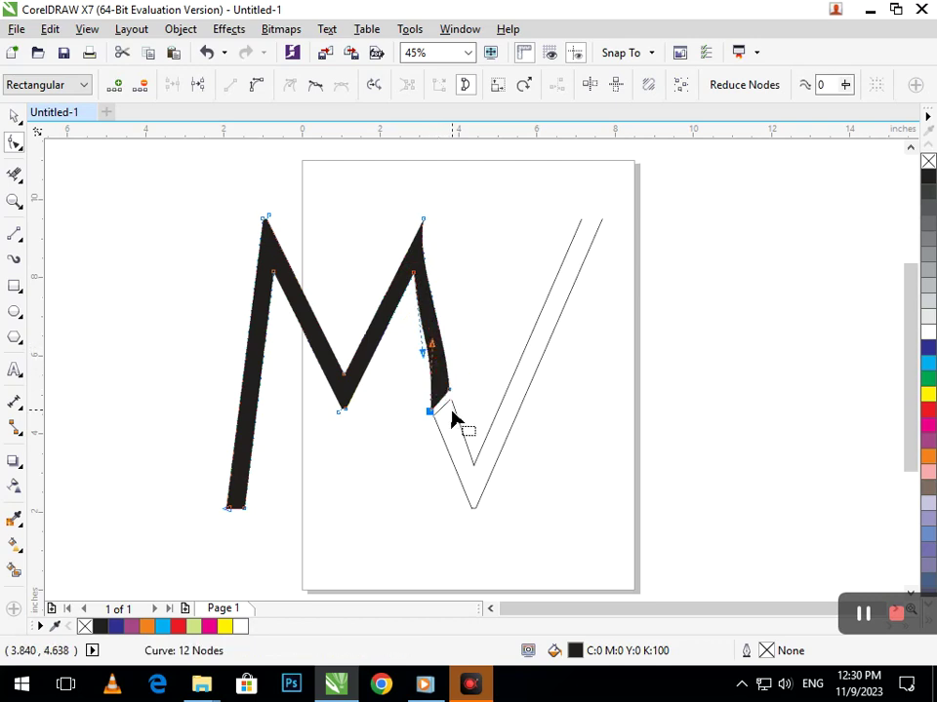
- Deselect the M and close the open upper end of the V's right arm with a short straight line
left_click(15, 116)
left_click(107, 211)
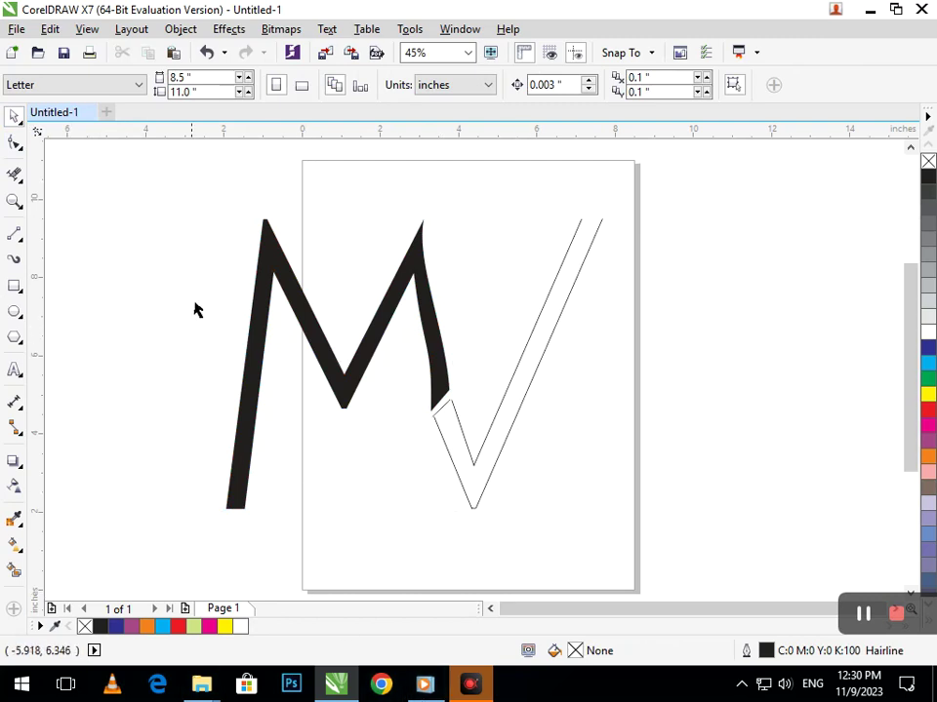
left_click(14, 234)
left_click_drag(582, 220, 606, 216)
- Try to fill the V's closed outline with Smart Fill
left_click(14, 570)
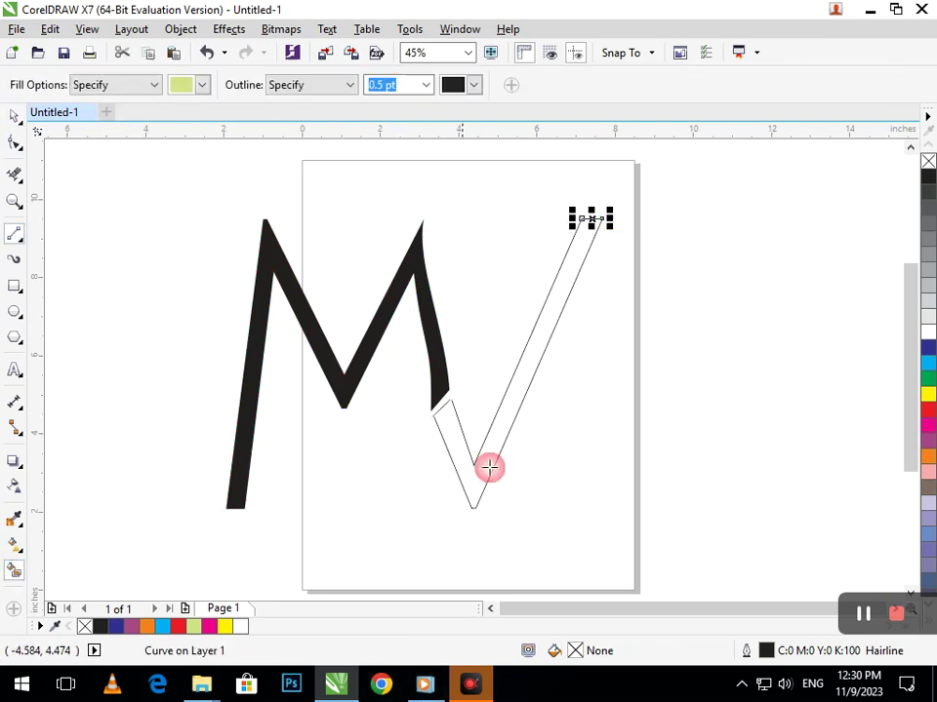
left_click(486, 465)
left_click(580, 208)
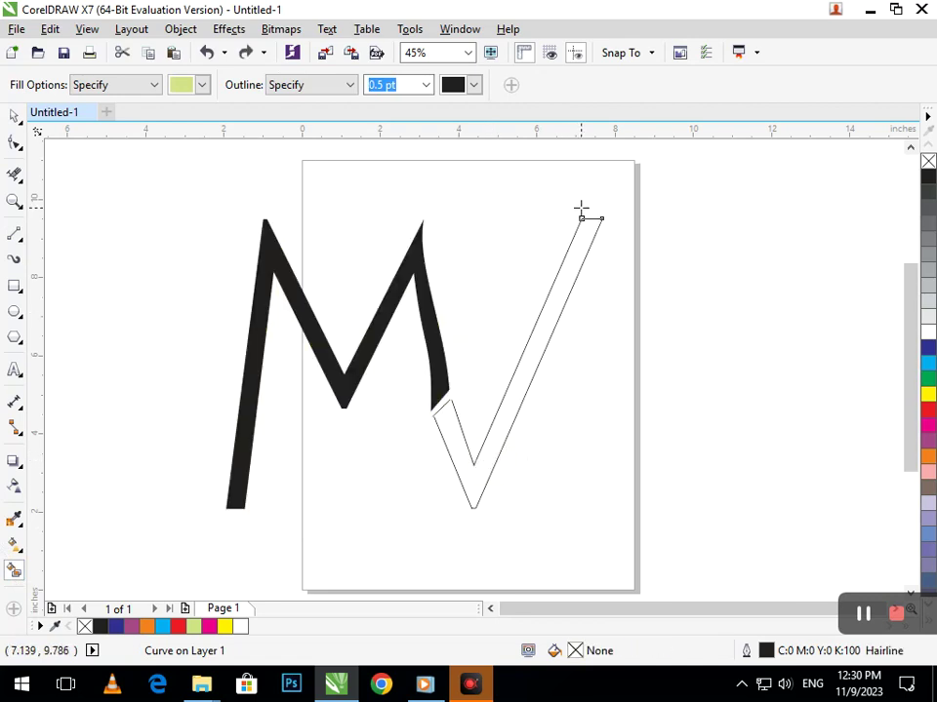
- Lower the V's closing line slightly and stretch it to about 0.6 in wide so it crosses both edges of the arm
left_click_drag(626, 248, 627, 248)
left_click_drag(293, 251, 652, 436)
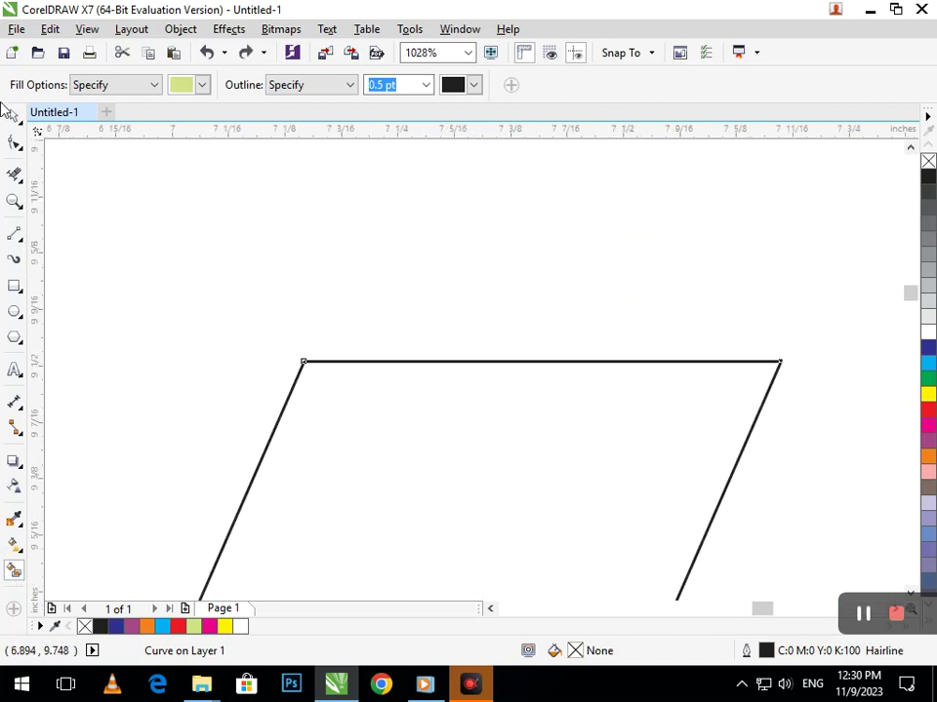
left_click(12, 119)
left_click(372, 327)
left_click_drag(371, 362, 367, 380)
left_click_drag(295, 379, 262, 381)
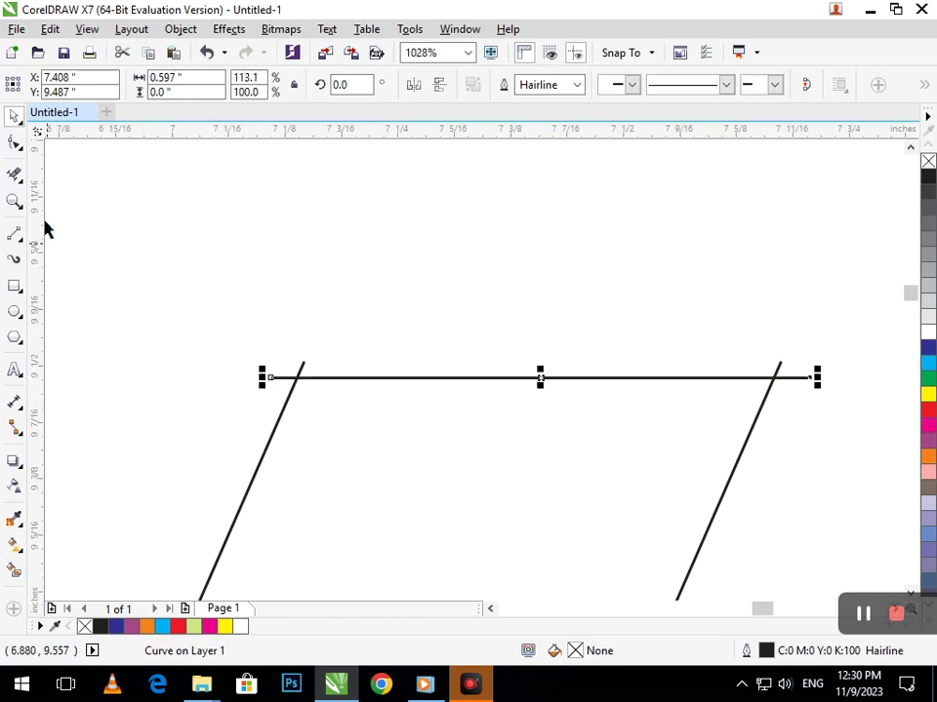
- Trim the closing line's overhanging ends with Virtual Segment Delete and try Smart Fill inside the V's arm
left_click(11, 179)
left_click(282, 377)
left_click(795, 378)
left_click_drag(776, 358, 818, 353)
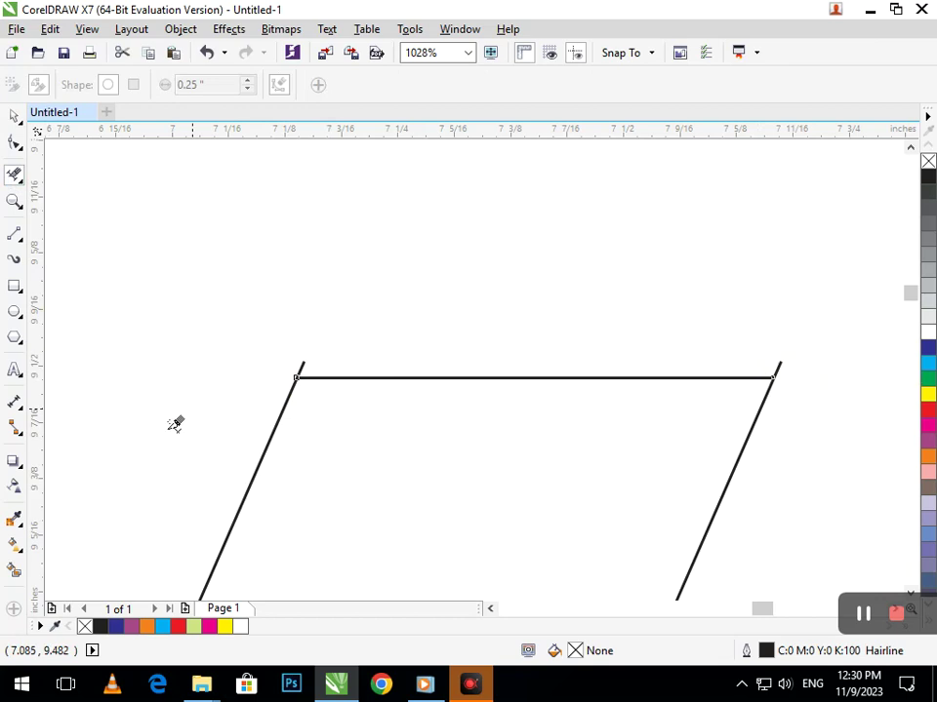
left_click(14, 572)
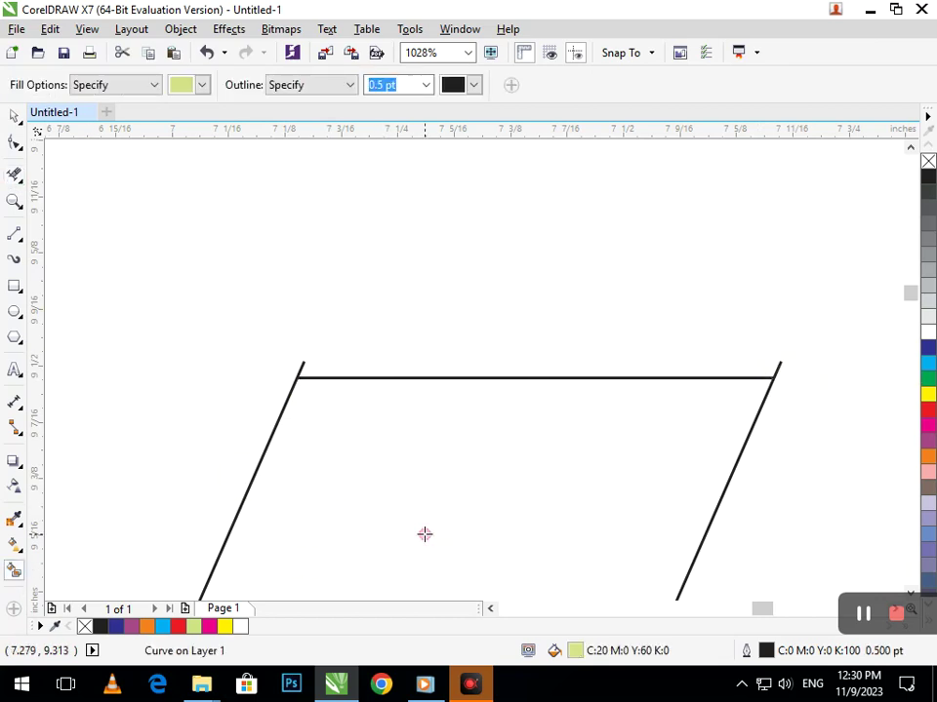
key("ctrl+z")
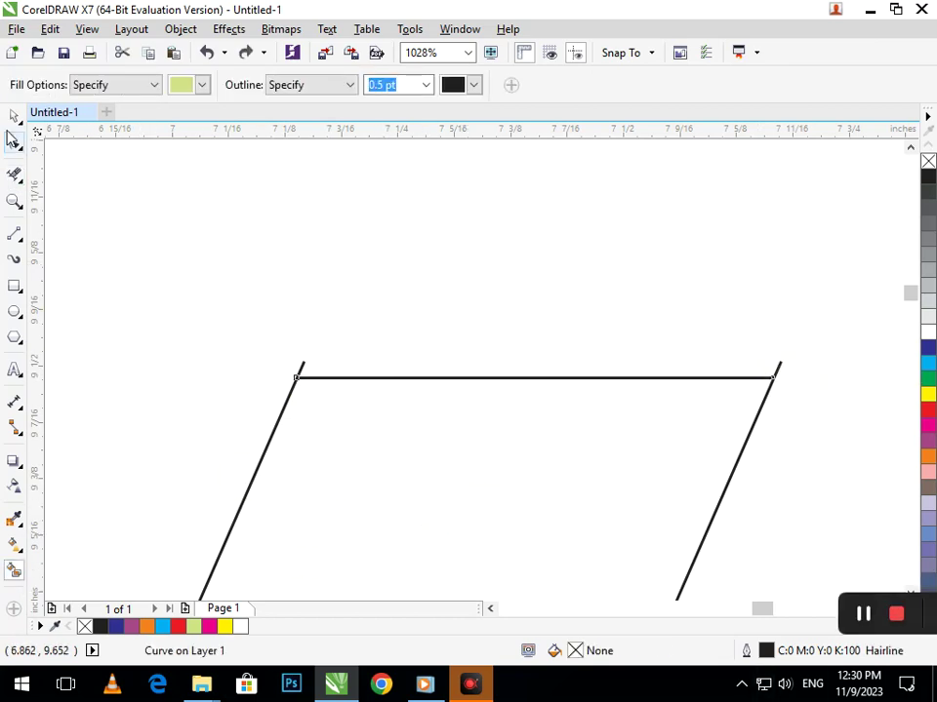
- Stretch the V's closing line so that it overshoots both edges of the right arm again
left_click(14, 116)
left_click(114, 280)
left_click(305, 379)
left_click_drag(289, 377, 260, 377)
left_click(175, 381)
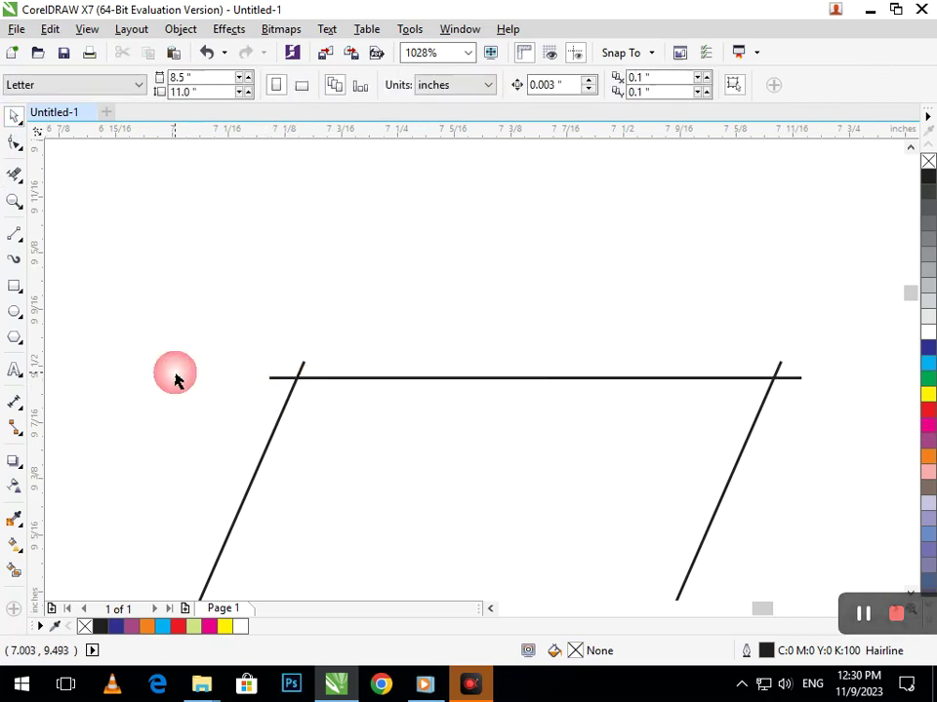
- Try to trim the V's edge ends above the closing line with Virtual Segment Delete
left_click(13, 174)
mouse_move(173, 246)
left_mouse_down()
mouse_move(854, 381)
mouse_move(867, 369)
left_mouse_up()
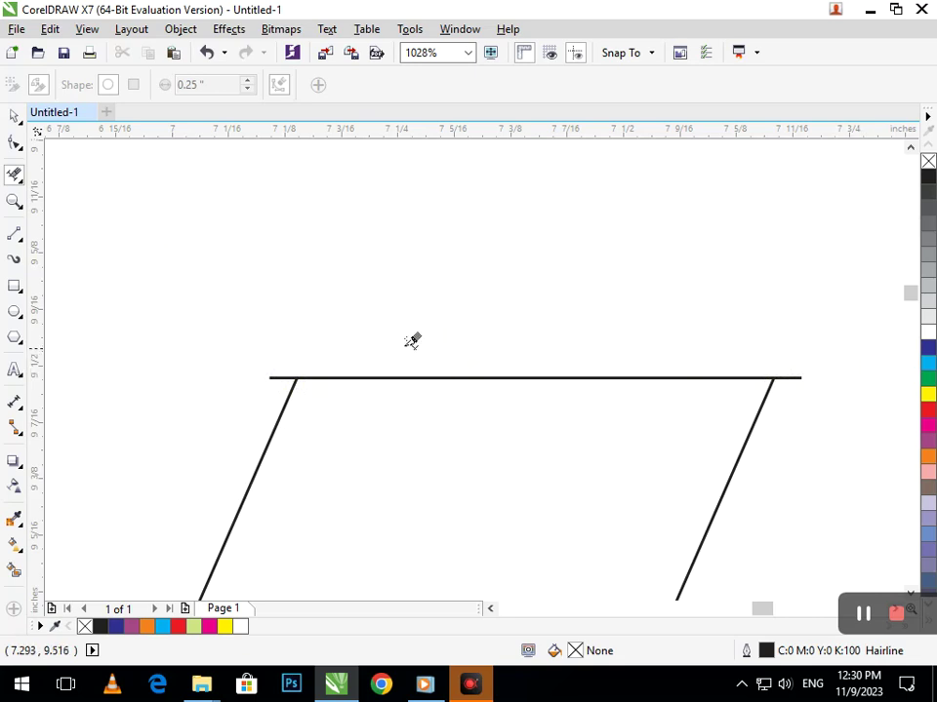
key("ctrl+z")
- Apply Smart Fill to the M in light green (C:20 M:0 Y:60 K:0) with a 0.5 pt black outline
left_click(14, 569)
left_click(424, 500)
key("F3")
scroll(481, 464, "down", 5)
scroll(462, 441, "up", 5)
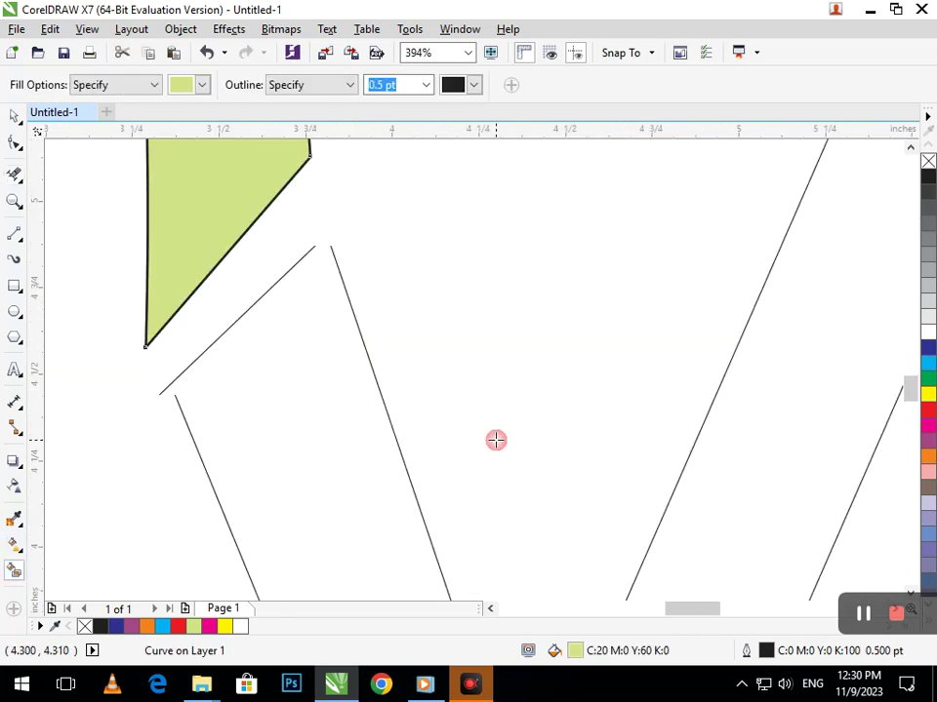
- Extend both ends of the short diagonal line at the V's cut left tip to meet the stroke's side edges
left_click(14, 143)
left_click(359, 310)
left_click(301, 261)
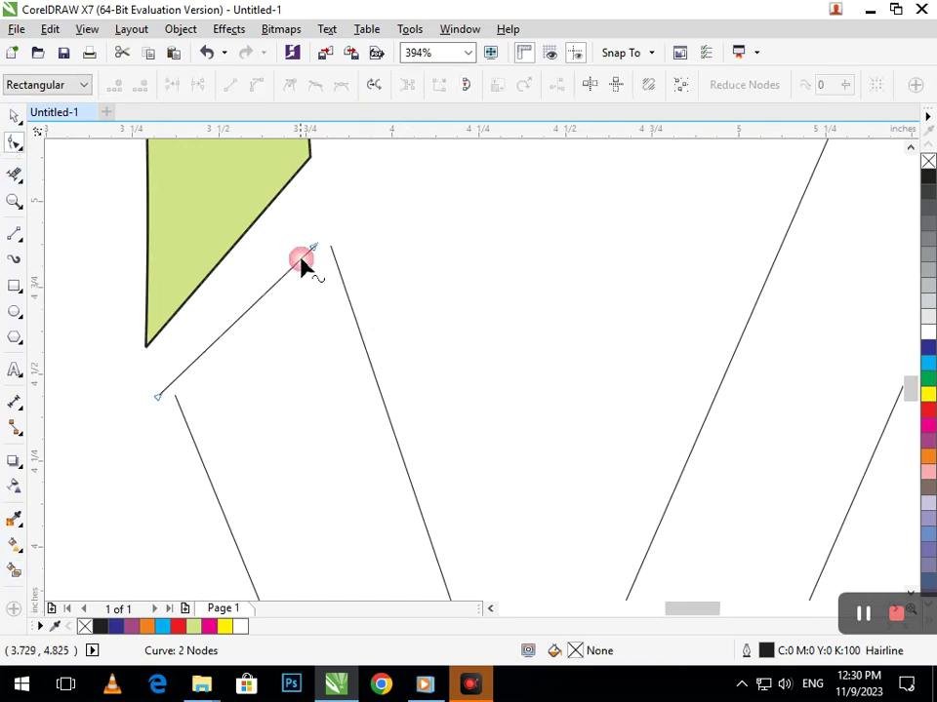
left_click_drag(316, 252, 355, 245)
left_click(205, 353)
mouse_move(159, 397)
left_mouse_down()
mouse_move(166, 419)
mouse_move(168, 410)
left_mouse_up()
- Apply Smart Fill to the closed V in light green with a 0.5 pt outline
left_click(10, 572)
left_click(257, 426)
left_click_drag(254, 423, 427, 525)
key("F3")
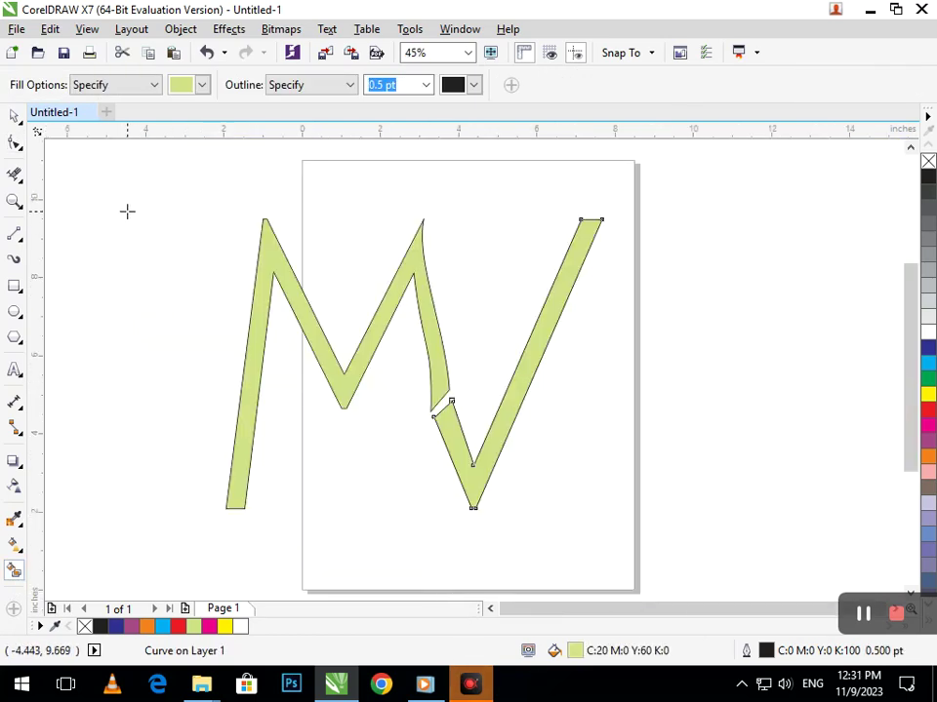
- Bend the inner edge of the green M's right leg into an S-curve by repositioning its curve handles
left_click(14, 143)
left_click(423, 334)
left_click(414, 275)
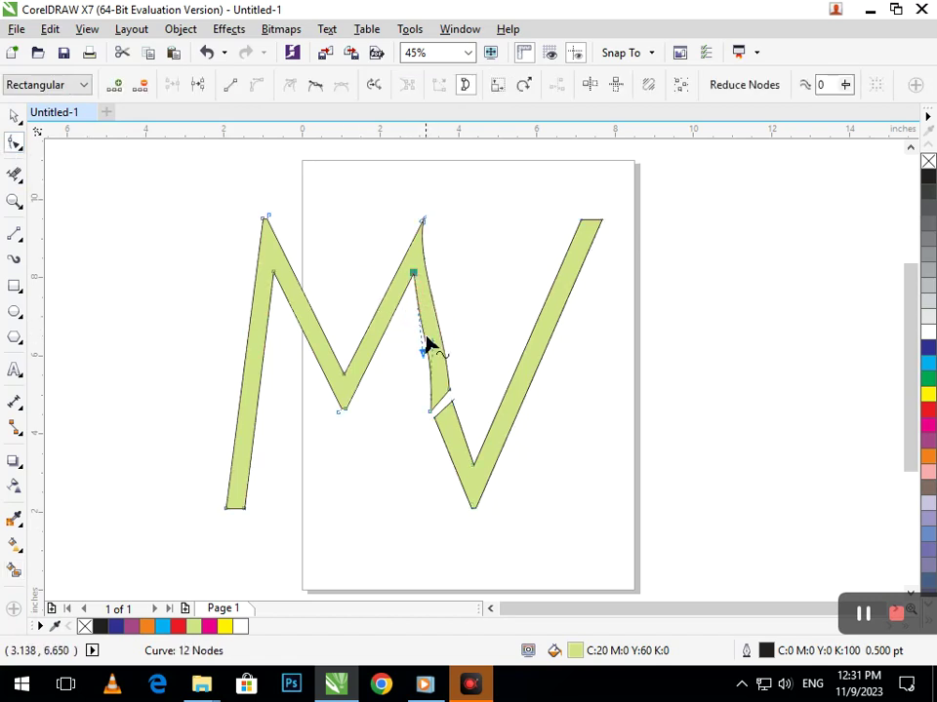
left_click_drag(421, 359, 437, 338)
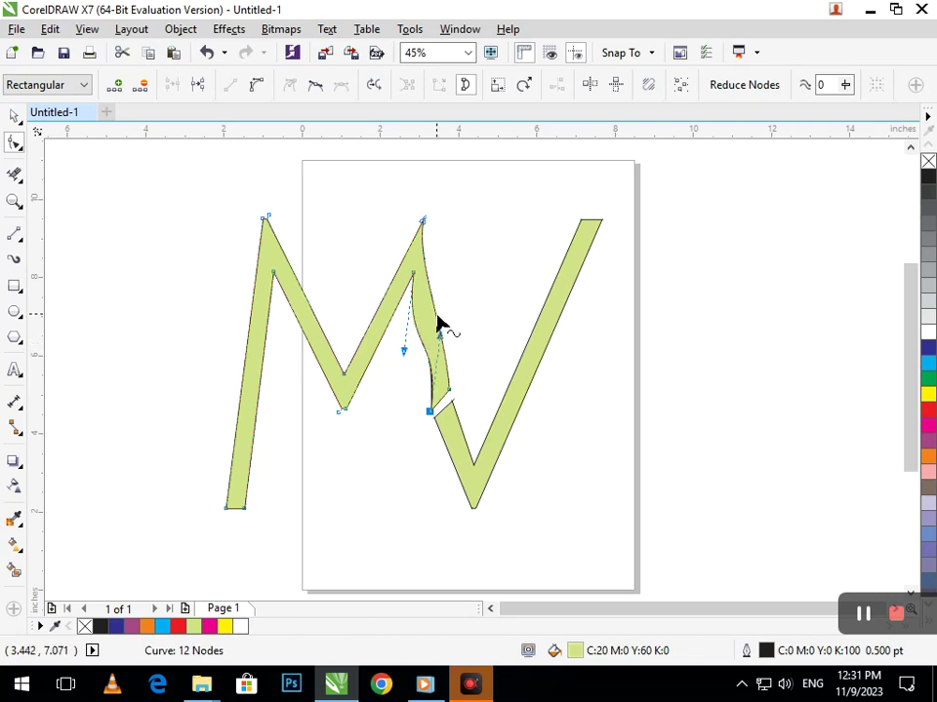
- Reshape the outer edge of the M's right leg with its curve handles so it follows the inner S-curve
left_click(438, 321)
left_click(423, 223)
left_click_drag(449, 334, 436, 336)
left_click(417, 265)
left_click_drag(416, 265, 433, 283)
mouse_move(437, 335)
left_mouse_down()
mouse_move(456, 338)
mouse_move(431, 284)
mouse_move(414, 297)
mouse_move(443, 331)
left_mouse_up()
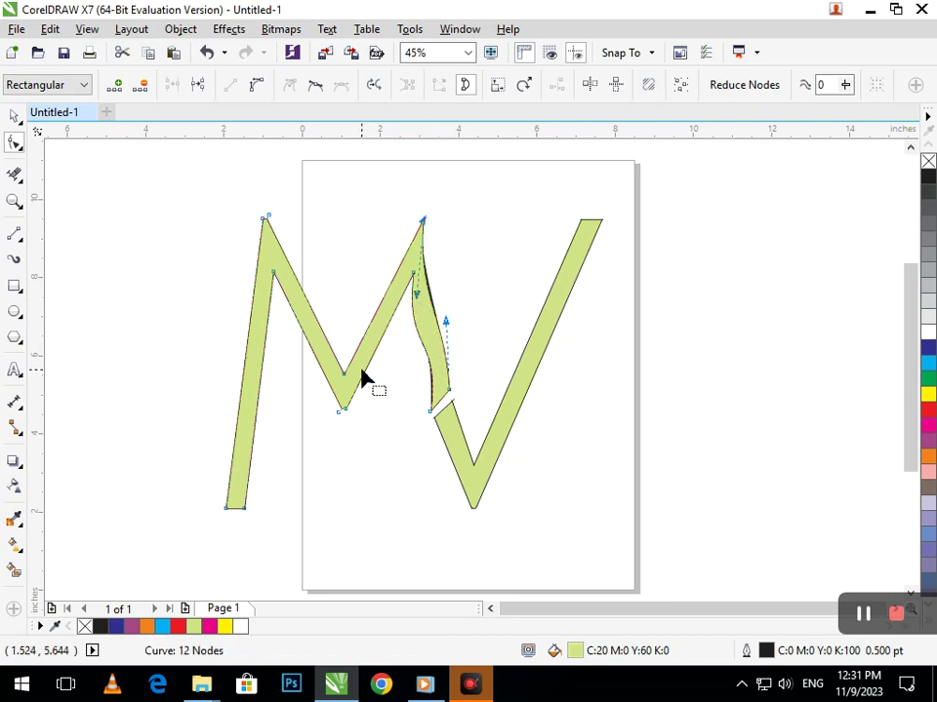
- Move the original black M out from under the green copy and delete it
left_click(15, 117)
left_click(161, 334)
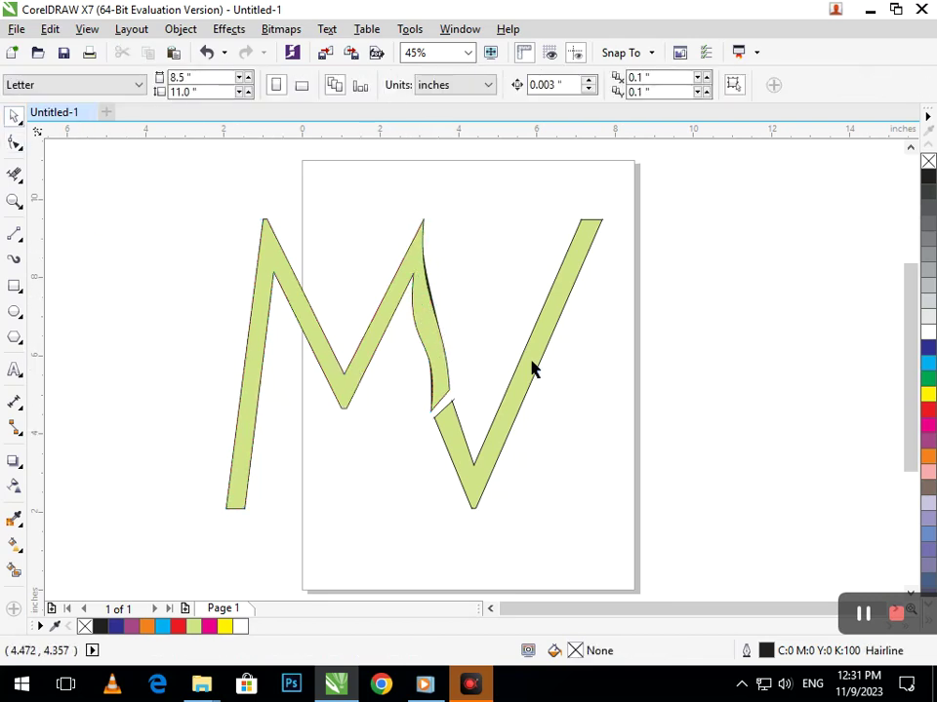
key("F2")
left_click_drag(384, 364, 450, 405)
left_click_drag(635, 428, 551, 428)
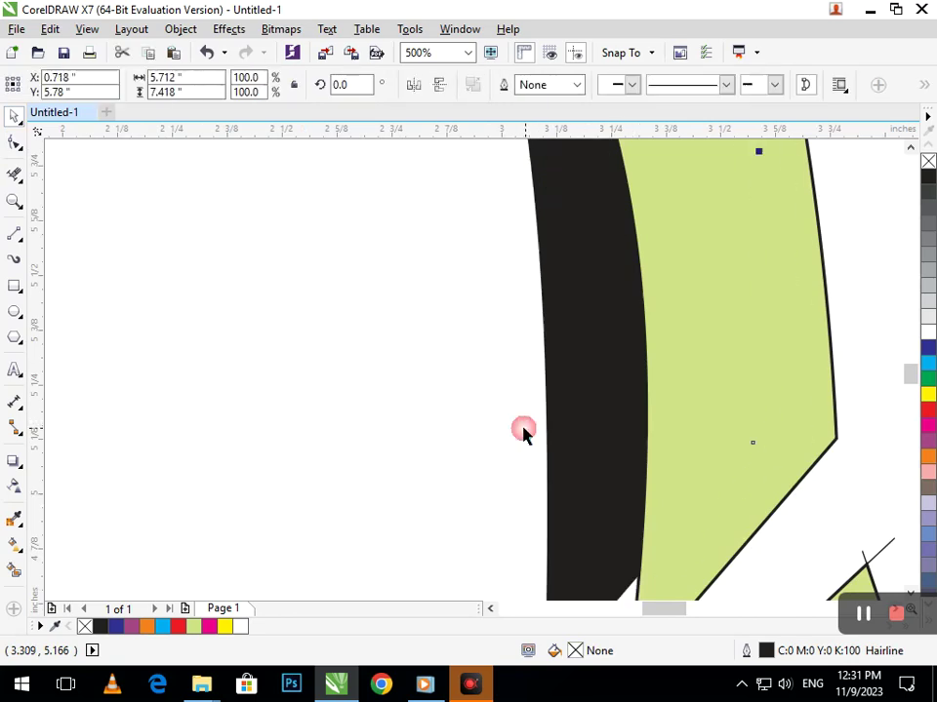
key("Delete")
scroll(596, 336, "down", 5)
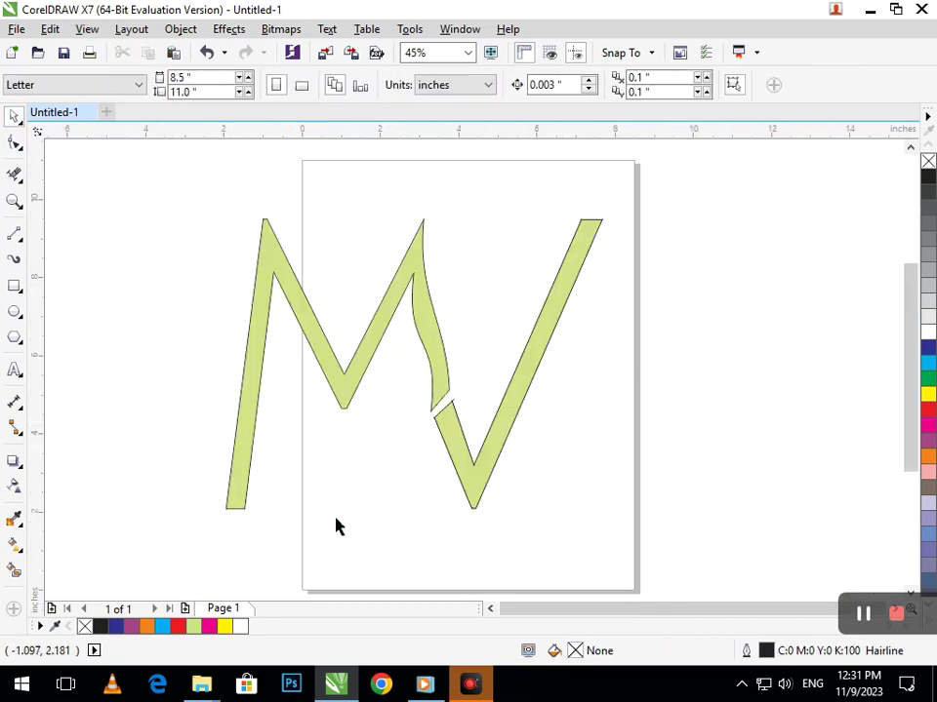
- Fill the V with dark blue and deselect it
left_click(470, 492)
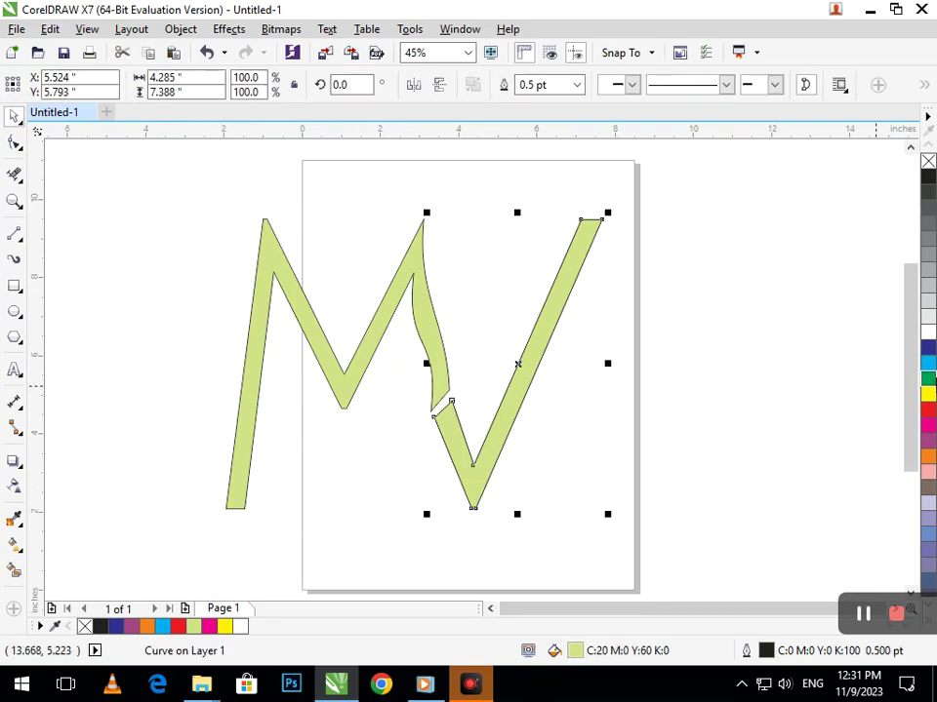
left_click(928, 349)
left_click(748, 401)
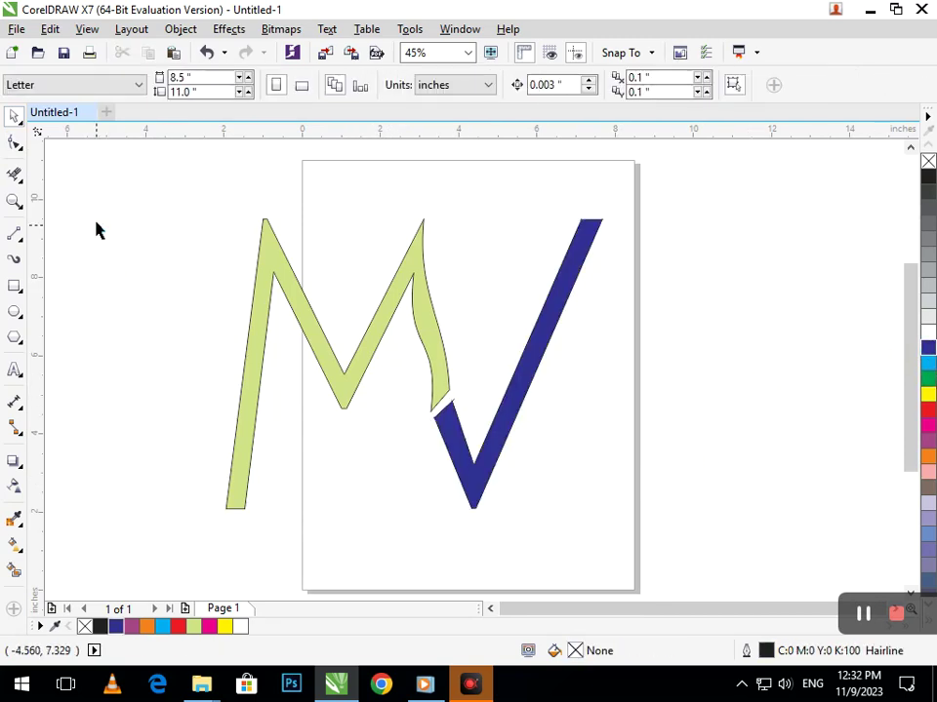
- Convert the inner edge of the M's left leg to a curve and bow it toward the letter's centre
left_click(15, 142)
left_click(262, 380)
left_click(262, 373)
left_click(256, 86)
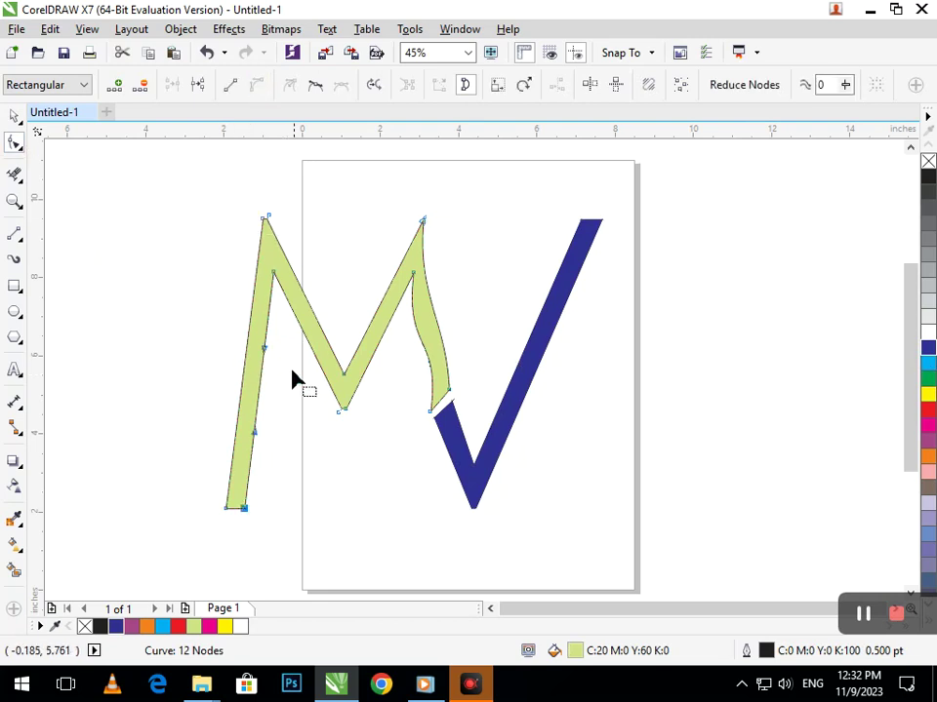
left_click_drag(260, 374, 275, 386)
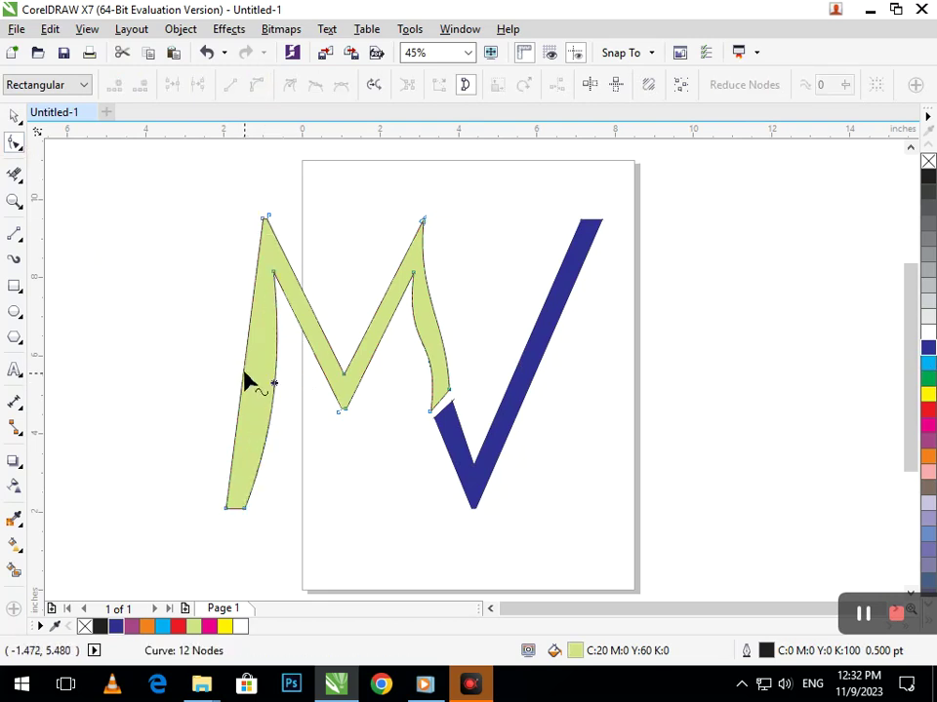
- Convert the outer edge of the M's left leg to a curve and bend it inward to parallel the inner edge
left_click(244, 376)
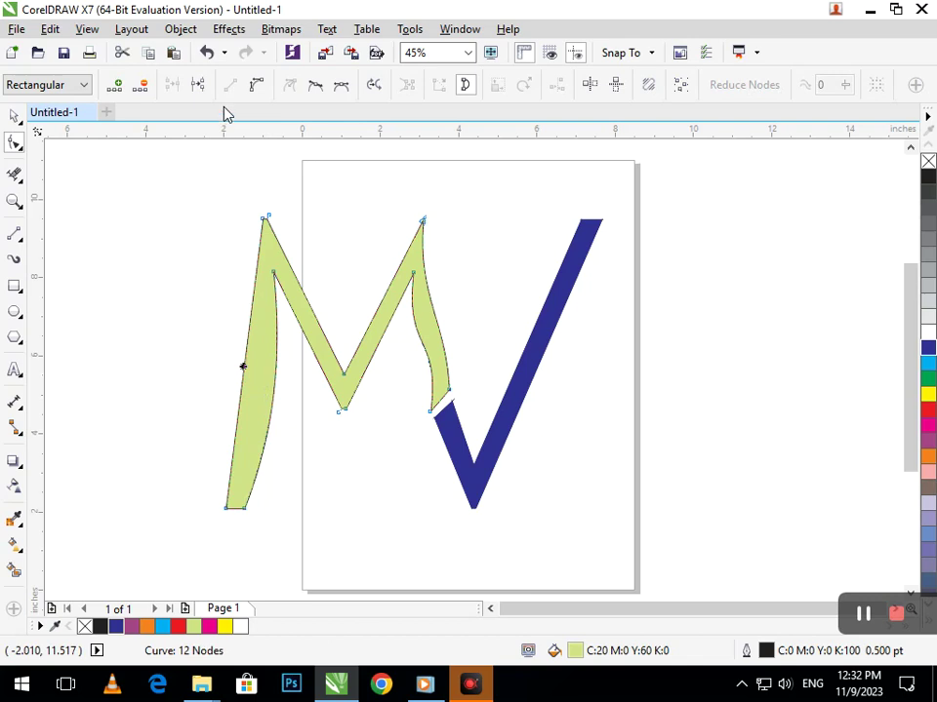
left_click(257, 88)
mouse_move(246, 380)
left_mouse_down()
mouse_move(260, 386)
mouse_move(251, 385)
mouse_move(260, 393)
mouse_move(252, 404)
left_mouse_up()
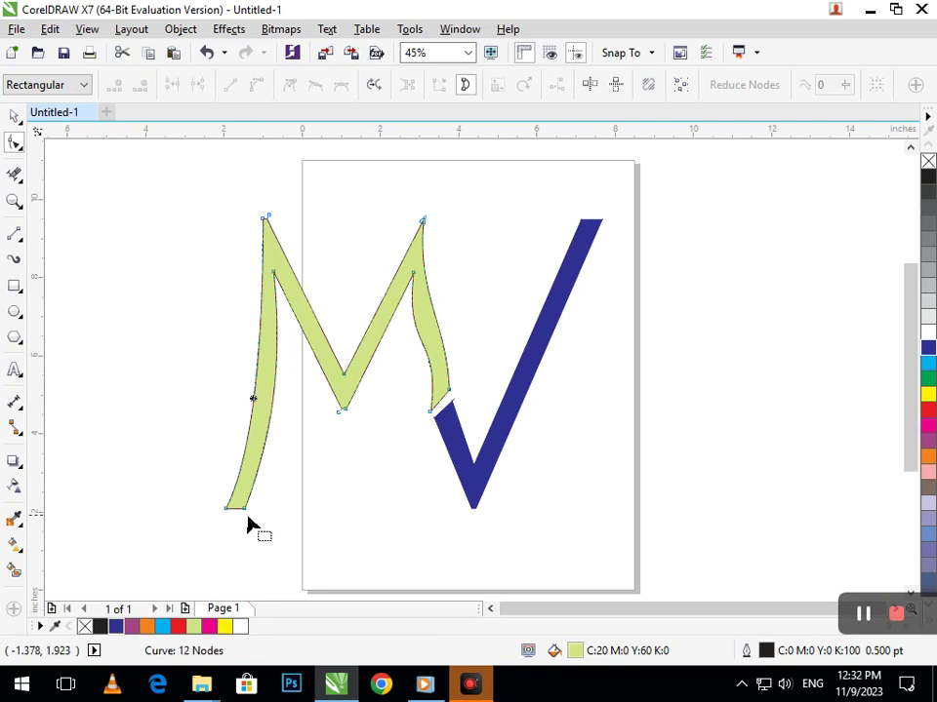
left_click(268, 440)
mouse_move(262, 355)
left_mouse_down()
mouse_move(263, 340)
mouse_move(262, 379)
left_mouse_up()
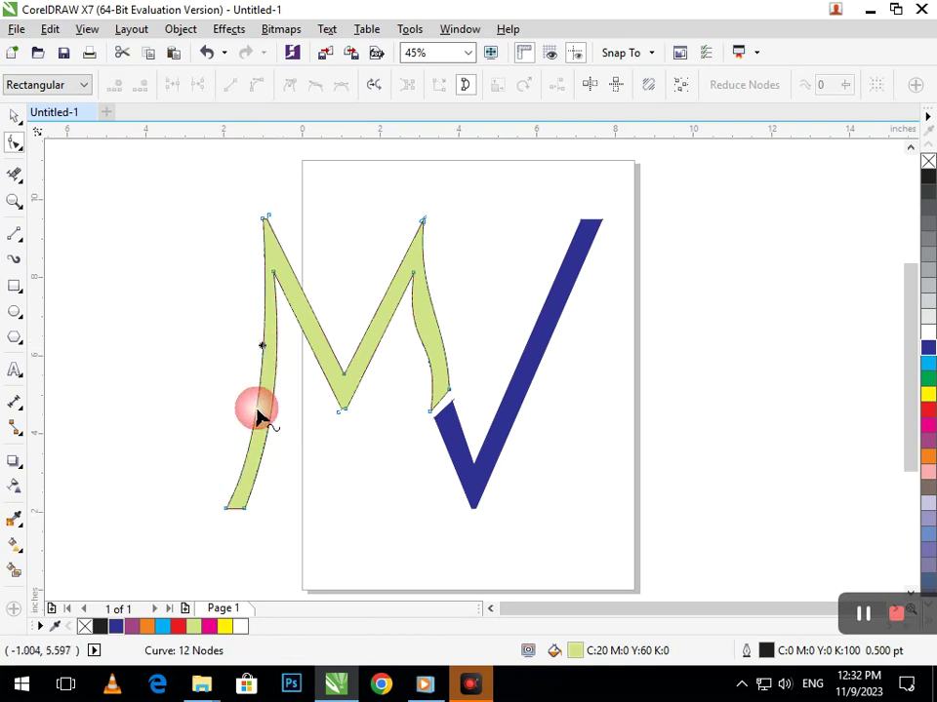
- Pull the outer bottom node of the M's left leg outward, and fine-tune it with small nudges back to the right
mouse_move(231, 509)
left_mouse_down()
mouse_move(211, 504)
mouse_move(220, 512)
left_mouse_up()
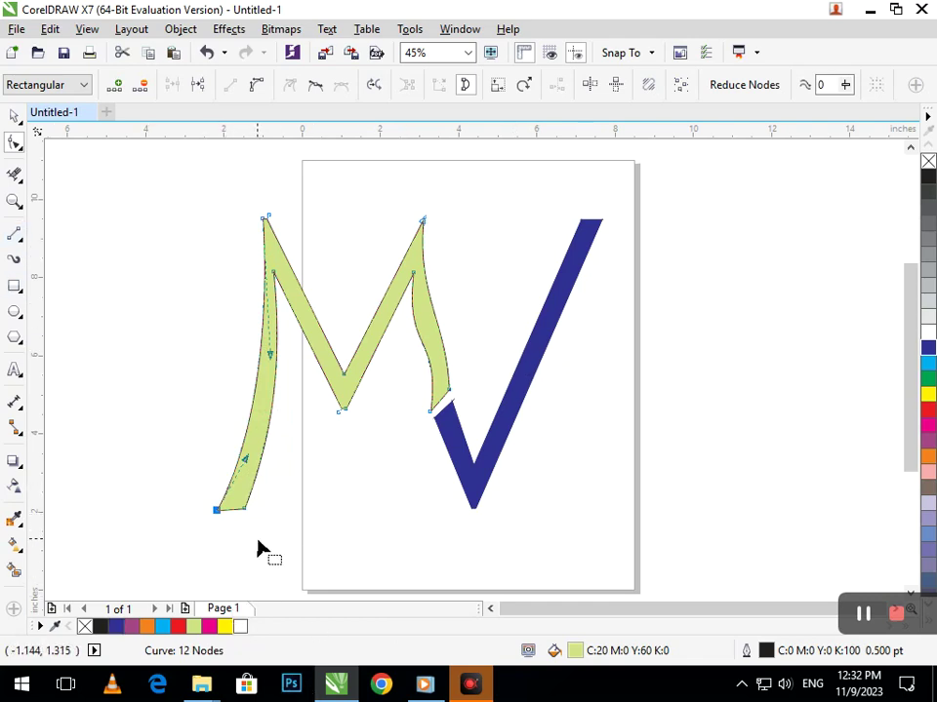
key("Right")
key("Right")
key("Right")
key("Right")
key("Right")
key("Right")
key("Right")
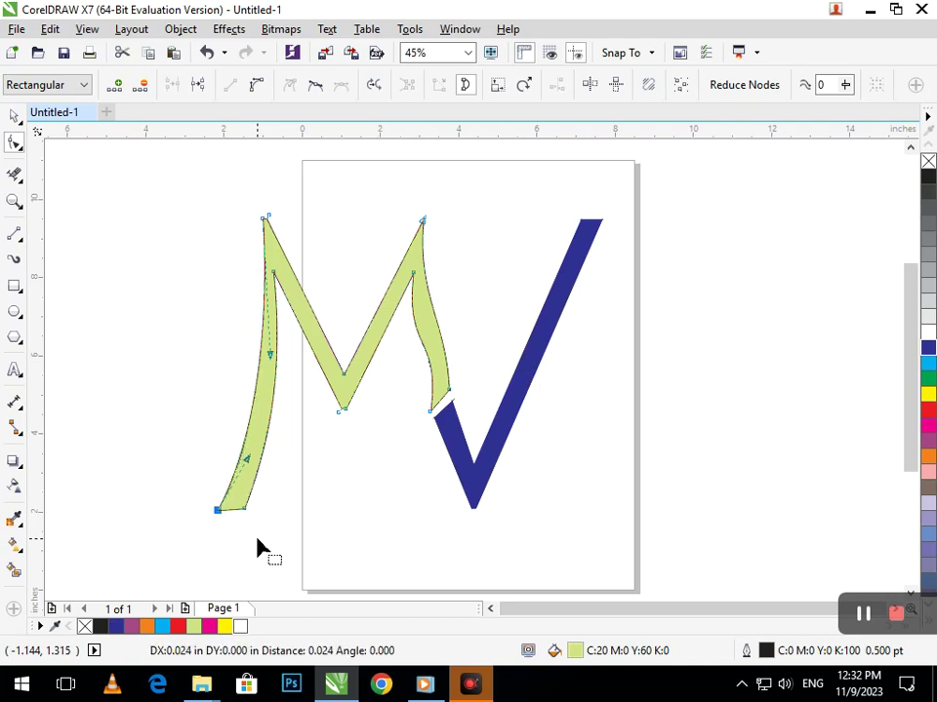
key("Right")
key("Right")
key("Right")
key("Right")
key("Right")
key("Right")
key("Right")
key("Right")
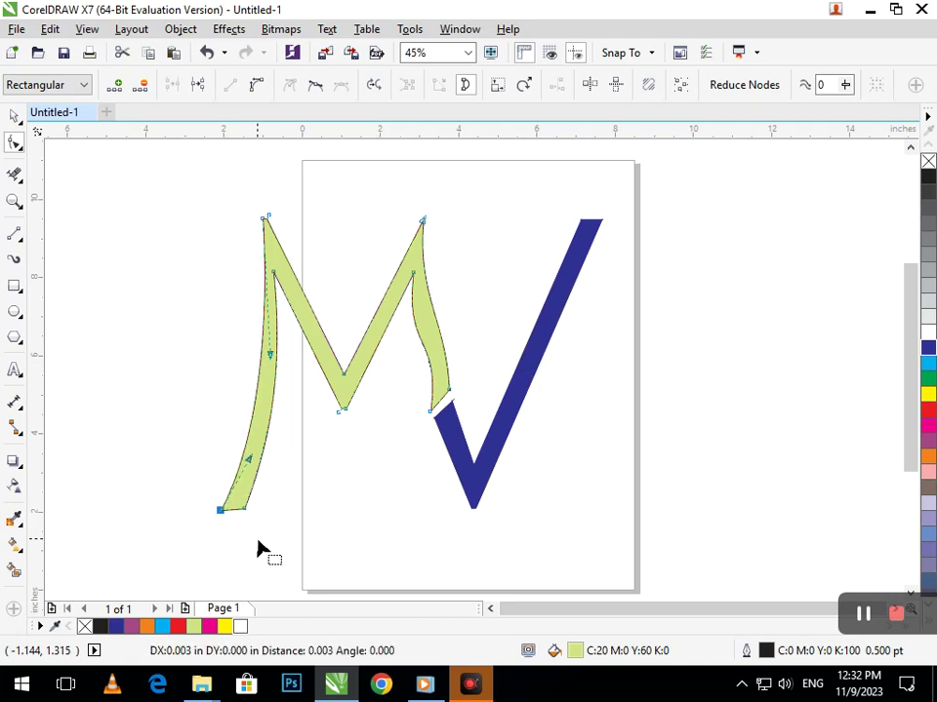
key("Right")
key("Right")
key("Right")
key("Right")
key("Right")
key("Right")
key("Right")
key("Right")
key("ctrl+Right")
key("ctrl+z")
left_click(89, 390)
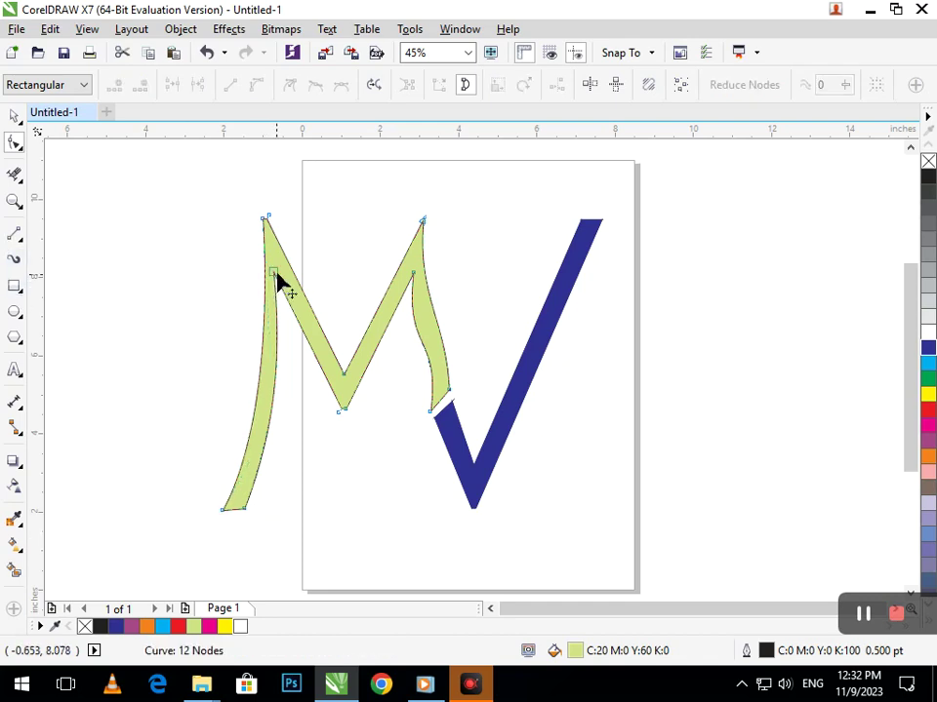
- Try lowering the inner node under the M's left peak and the M's central bottom point, and undo these moves
left_click_drag(275, 278, 282, 298)
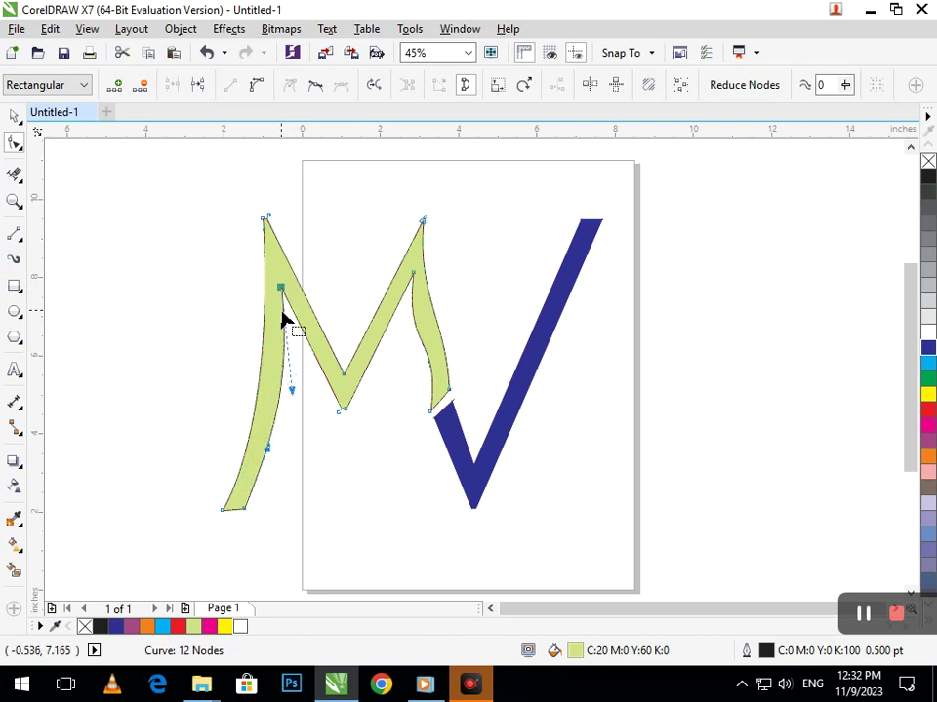
left_click_drag(279, 286, 274, 278)
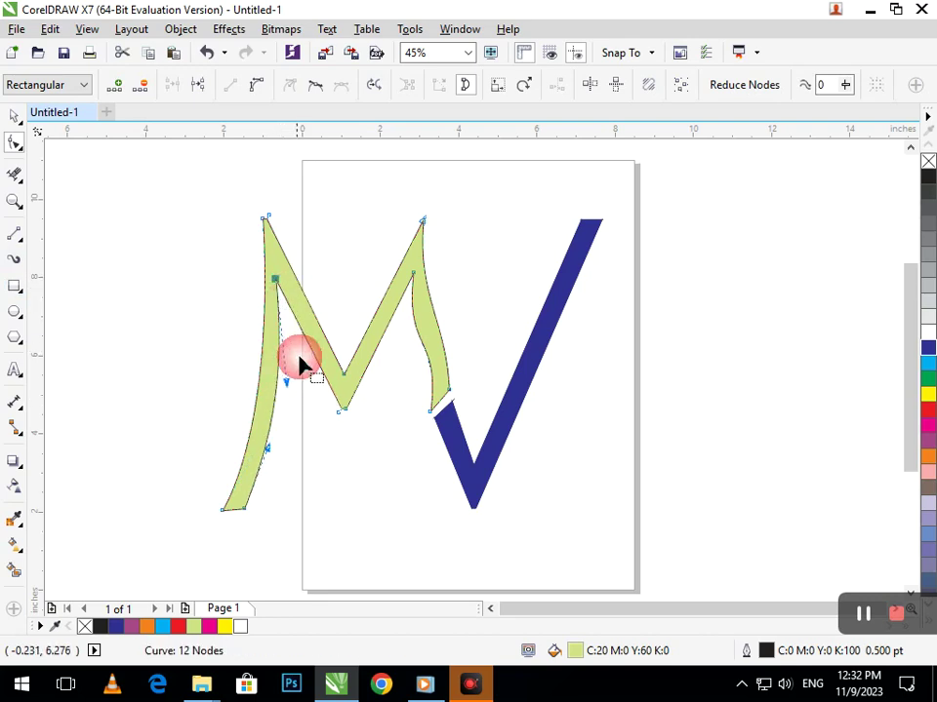
left_click_drag(345, 410, 342, 429)
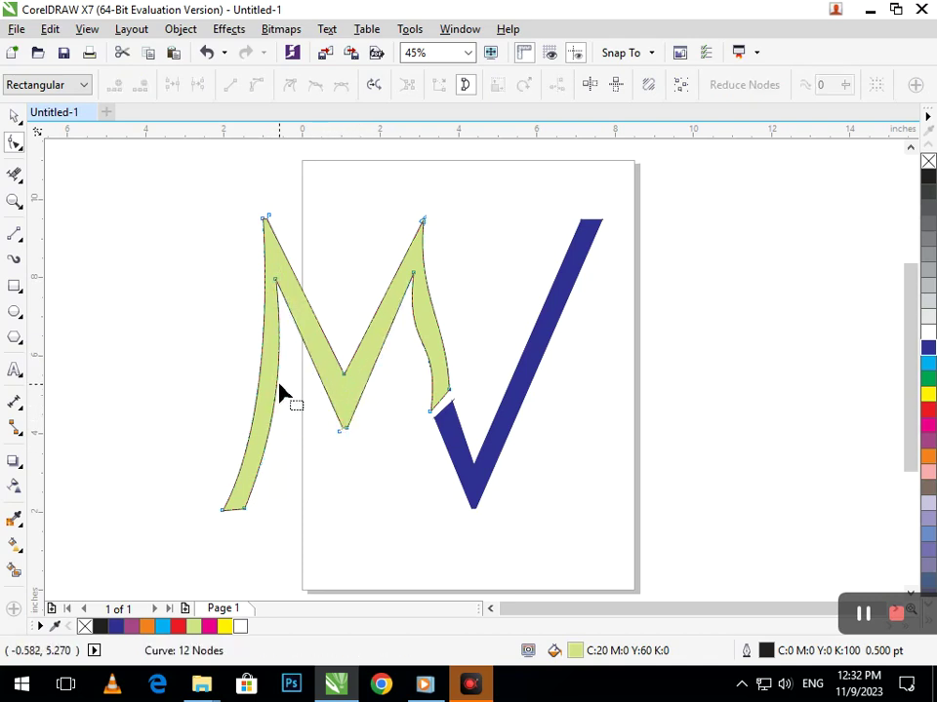
key("ctrl+z")
key("ctrl+z")
key("ctrl+z")
key("ctrl+z")
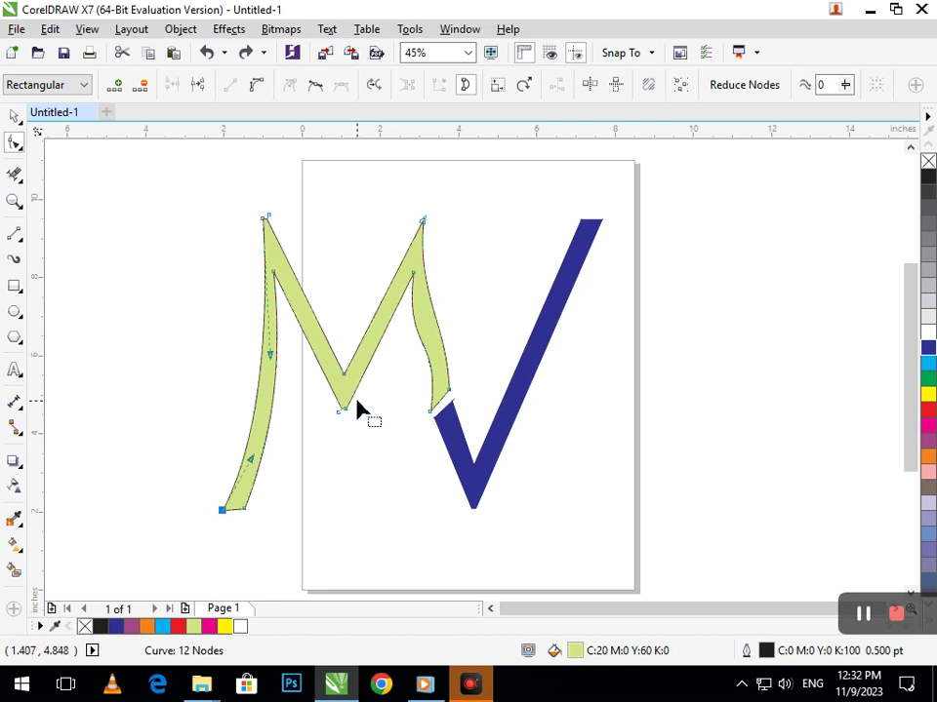
left_click(334, 491)
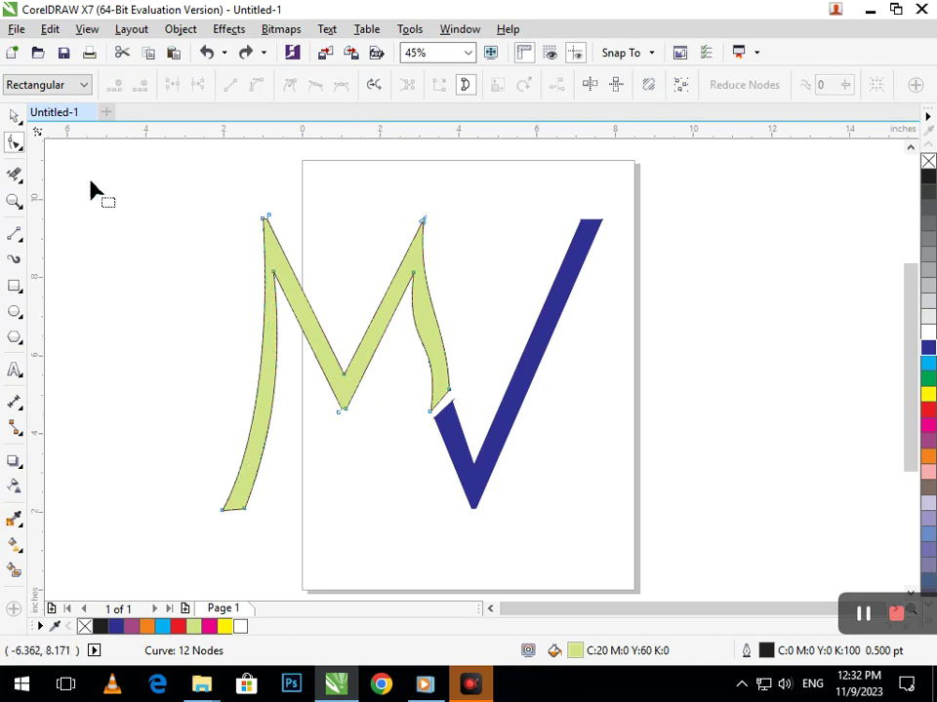
- Fill the M shape with red
left_click(13, 116)
left_click(50, 220)
left_click(362, 377)
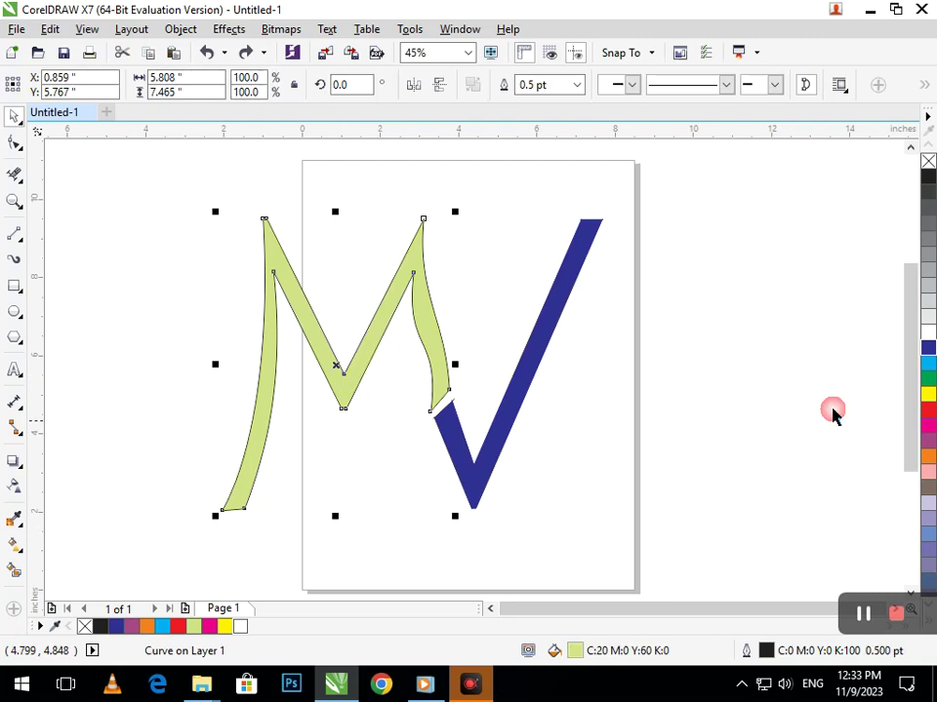
left_click(927, 410)
left_click(706, 412)
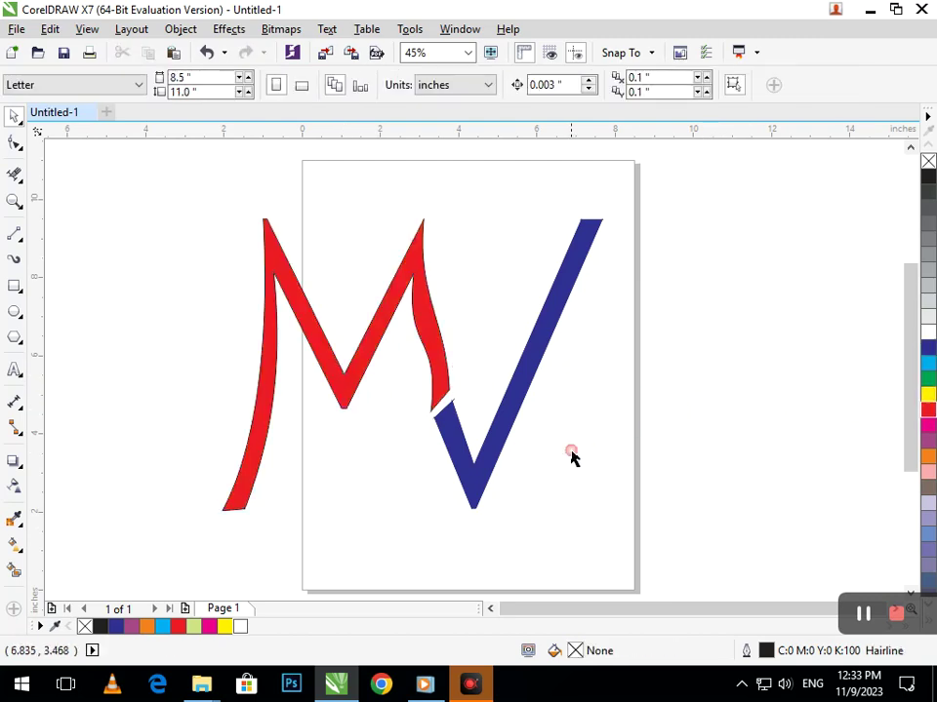
- Select all five monogram objects together and move them off the page into the empty area at its upper left
scroll(533, 389, "down", 3)
left_click_drag(236, 258, 602, 514)
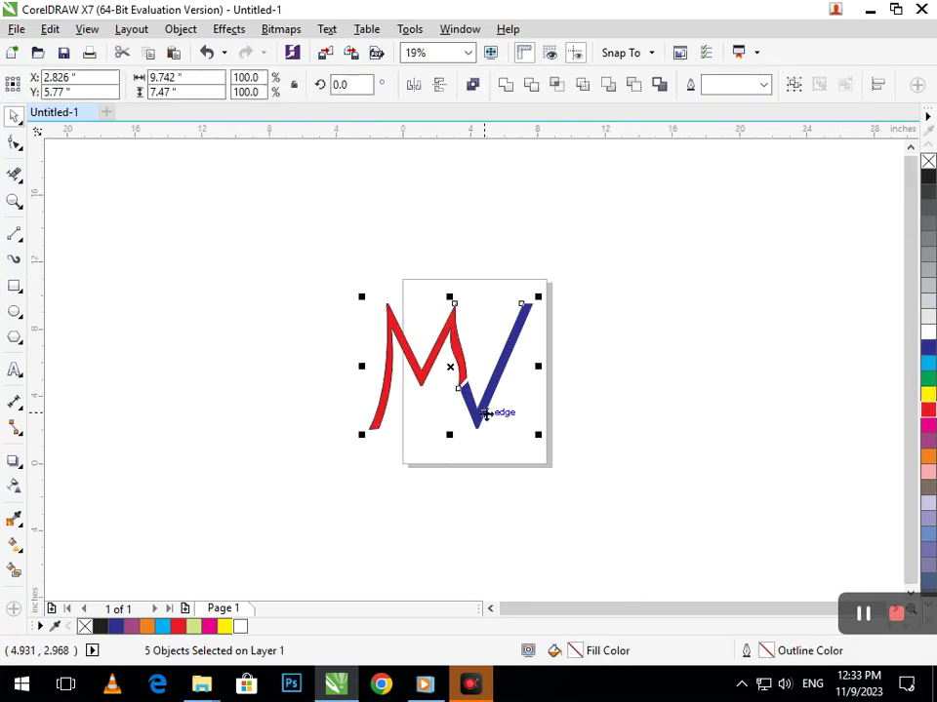
left_click_drag(484, 412, 287, 309)
scroll(427, 351, "down", 2)
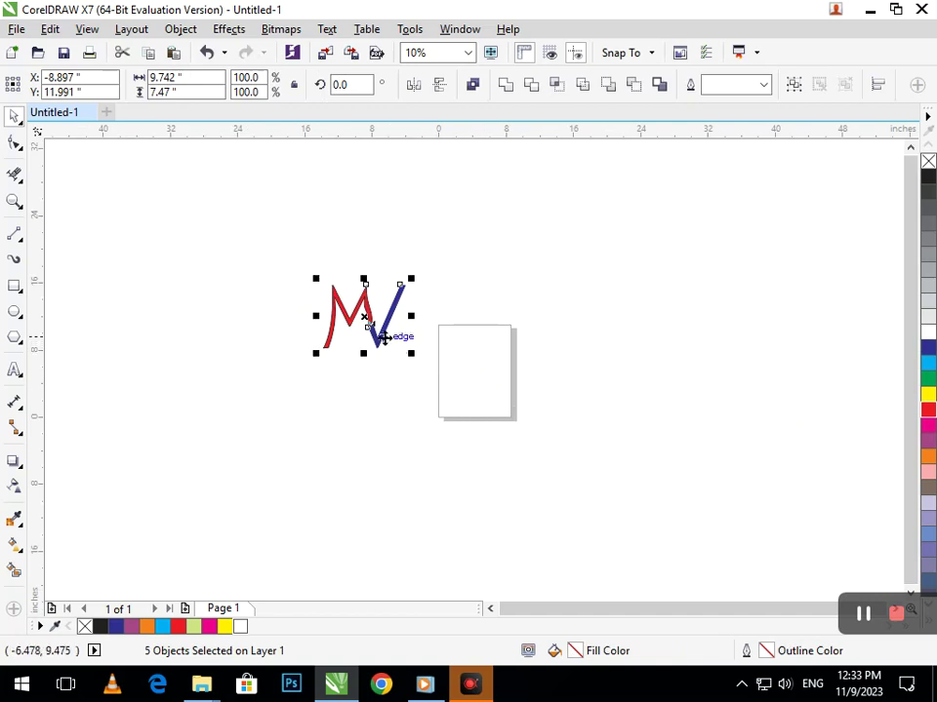
left_click_drag(384, 337, 287, 331)
- Scale the whole MV monogram down to about half its size and reposition it on the empty canvas
left_click(190, 245)
scroll(200, 259, "up", 4)
left_click_drag(184, 209, 671, 560)
left_click_drag(283, 560, 376, 516)
left_click_drag(492, 485, 485, 390)
key("Escape")
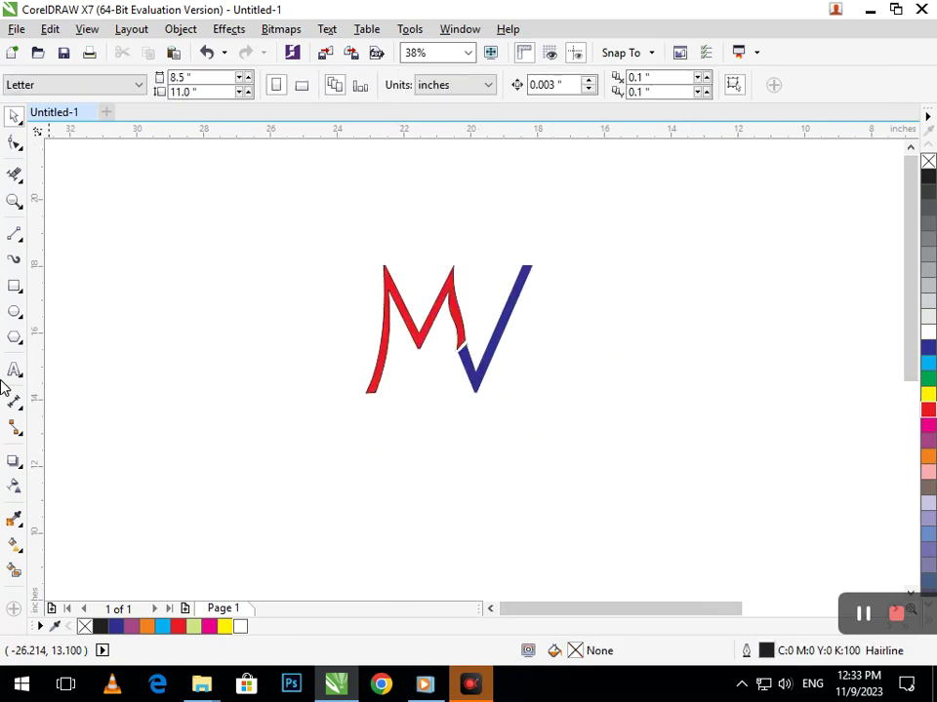
- Draw a circle around the monogram and add a larger concentric circle 8.09 inches in diameter to form a ring
left_click(15, 312)
left_click_drag(325, 224, 575, 419)
left_click(14, 119)
left_click(401, 485)
left_click_drag(418, 461, 411, 443)
left_click(368, 453)
left_click_drag(304, 453, 295, 465)
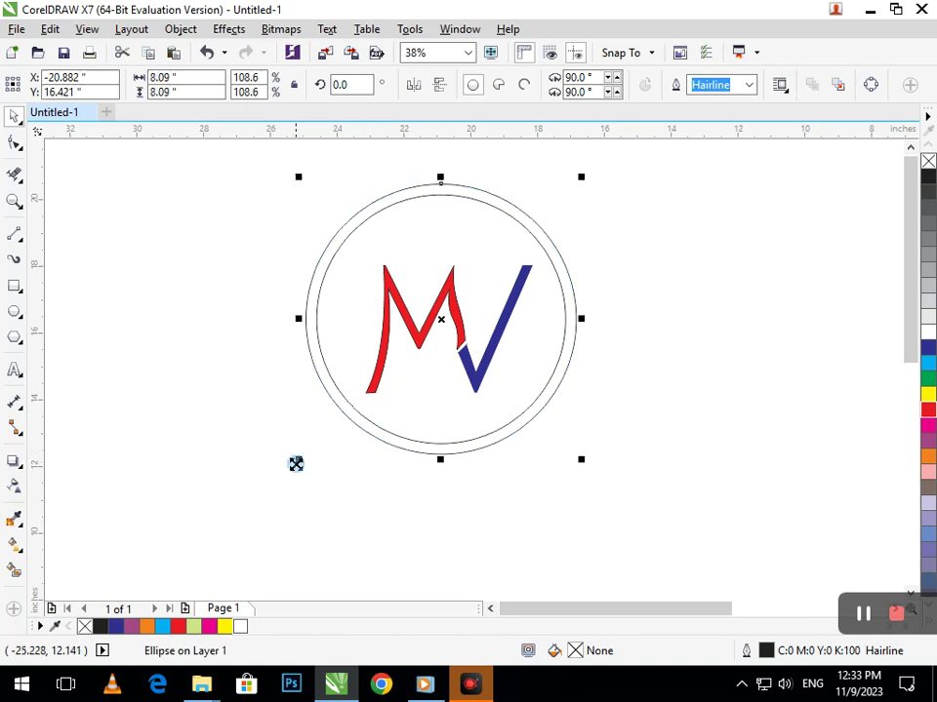
left_click(166, 348)
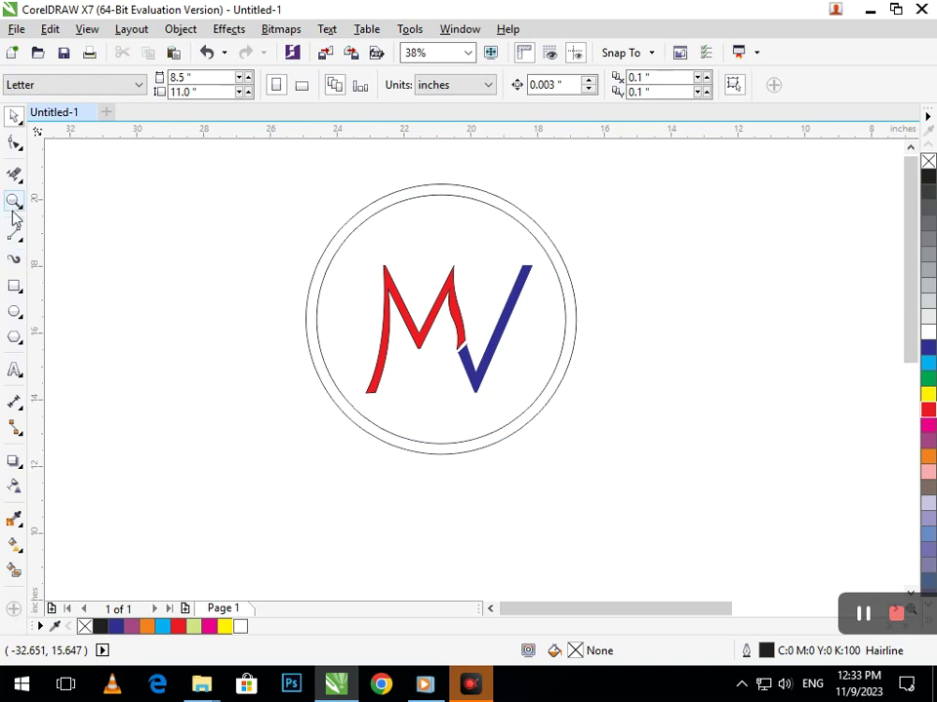
- Try shifting the outer circle away from its concentric position, and undo each move
left_click(15, 144)
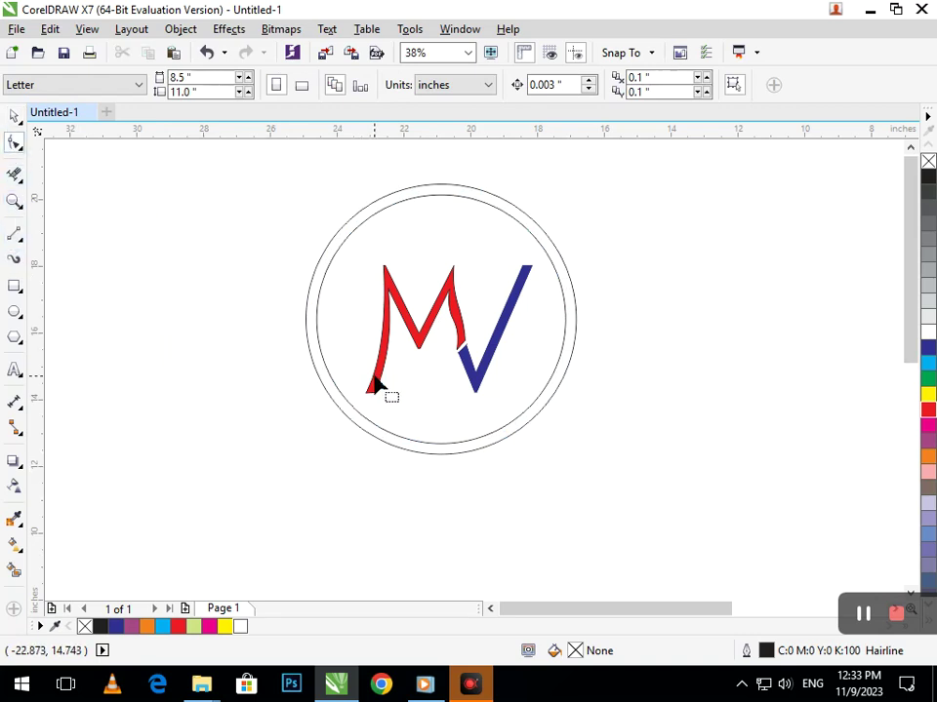
left_click(397, 418)
left_click(15, 115)
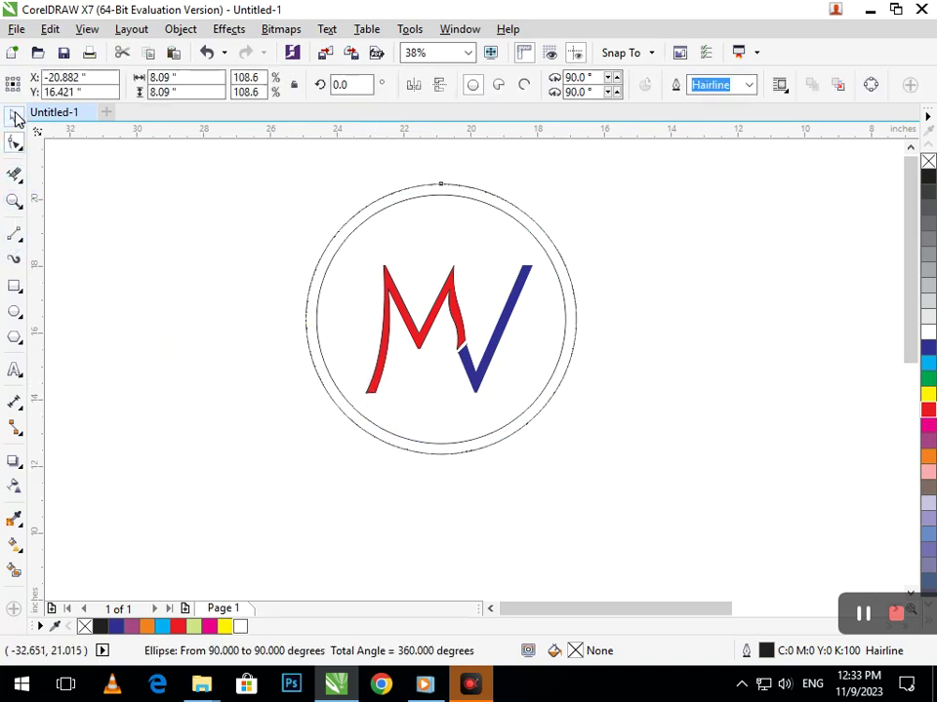
left_click(434, 380)
left_click_drag(366, 385, 326, 404)
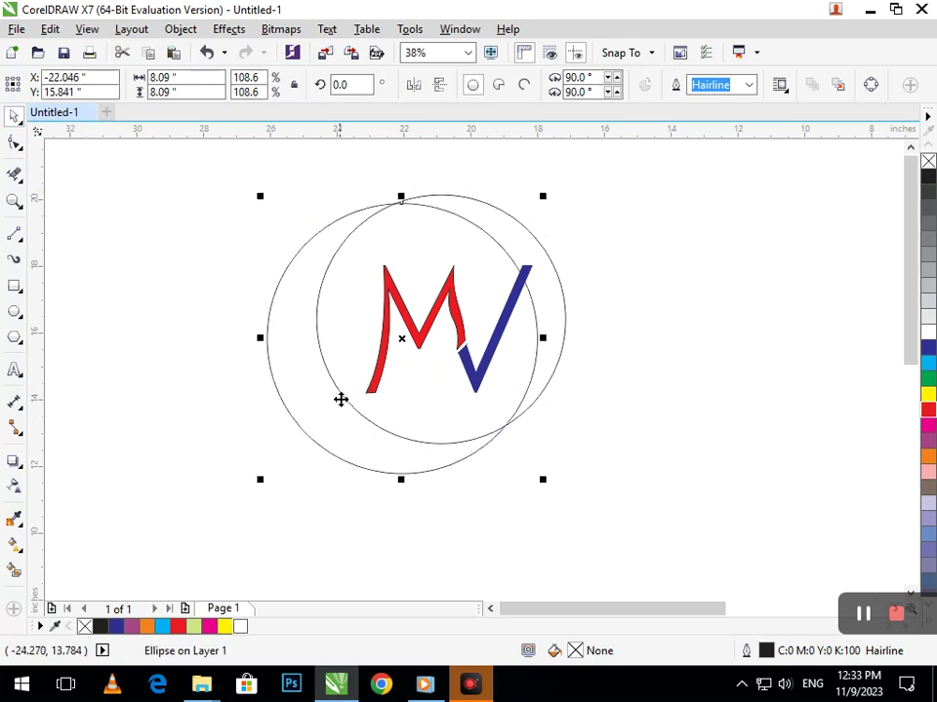
key("ctrl+z")
left_click(675, 488)
left_click_drag(455, 424, 376, 424)
key("ctrl+z")
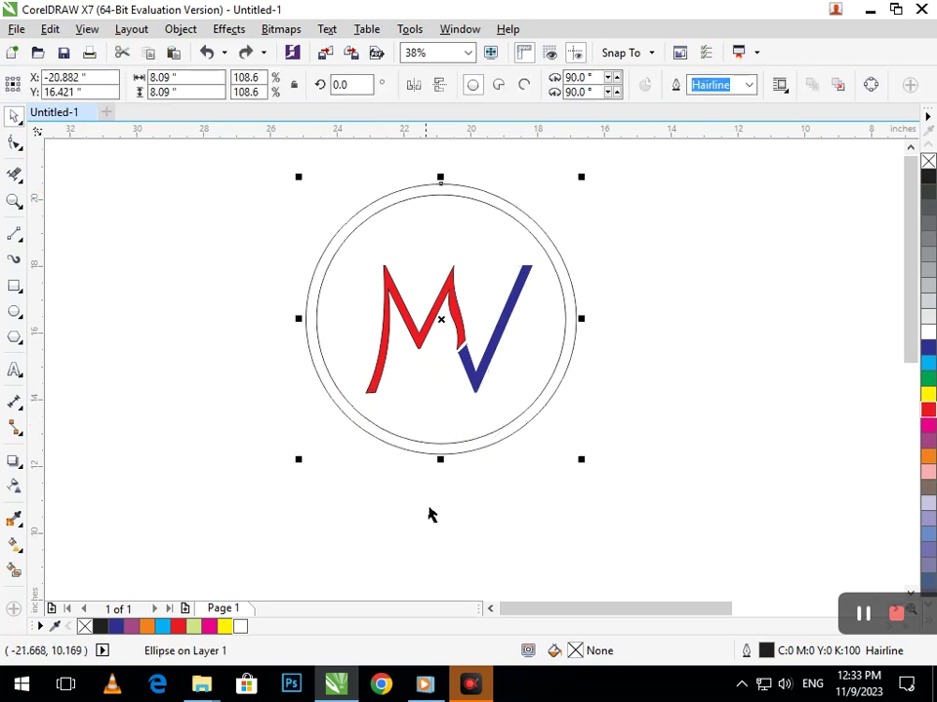
- Try moving both circles together to the left of the monogram, and undo the move
left_click(394, 437, "shift")
left_click_drag(394, 435, 230, 422)
key("ctrl+z")
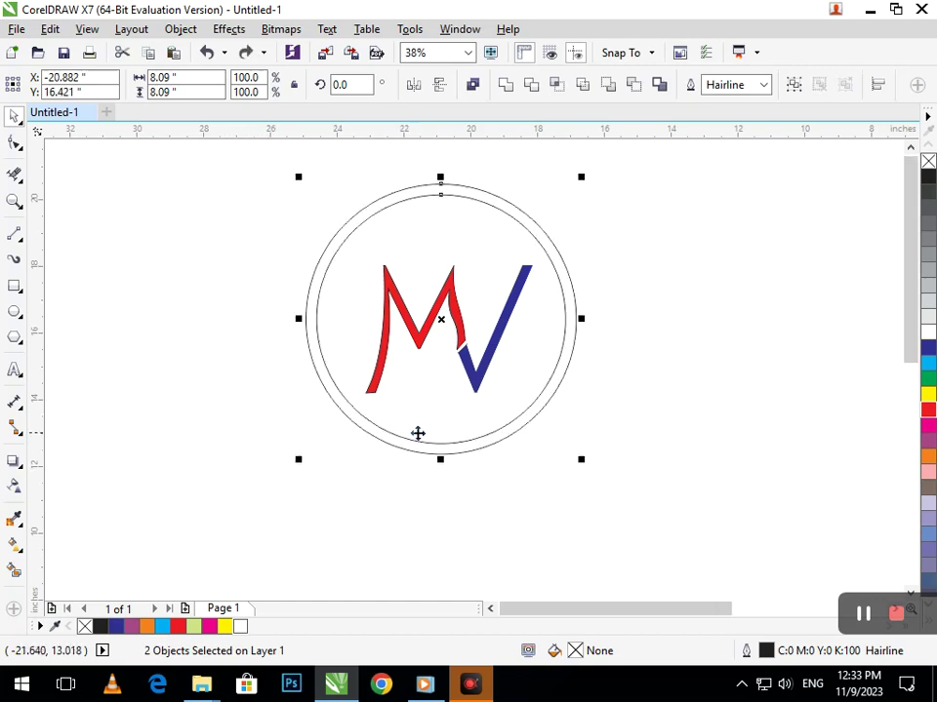
left_click(495, 489)
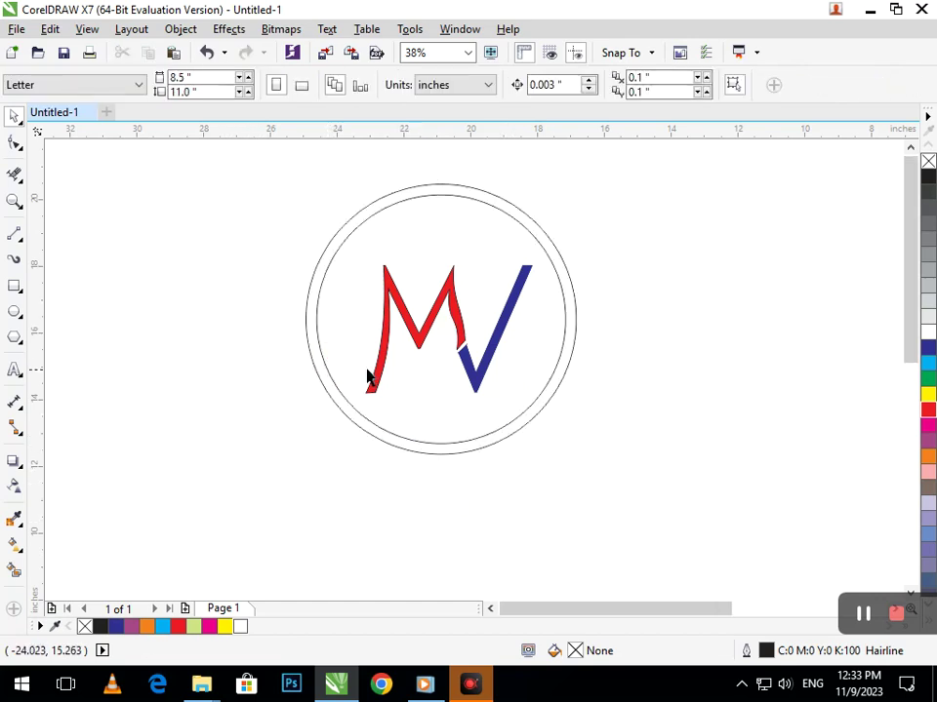
- Pull the two bottom nodes of the M's left leg down and outward until the foot extends past the outer circle
left_click(375, 388)
left_click(15, 142)
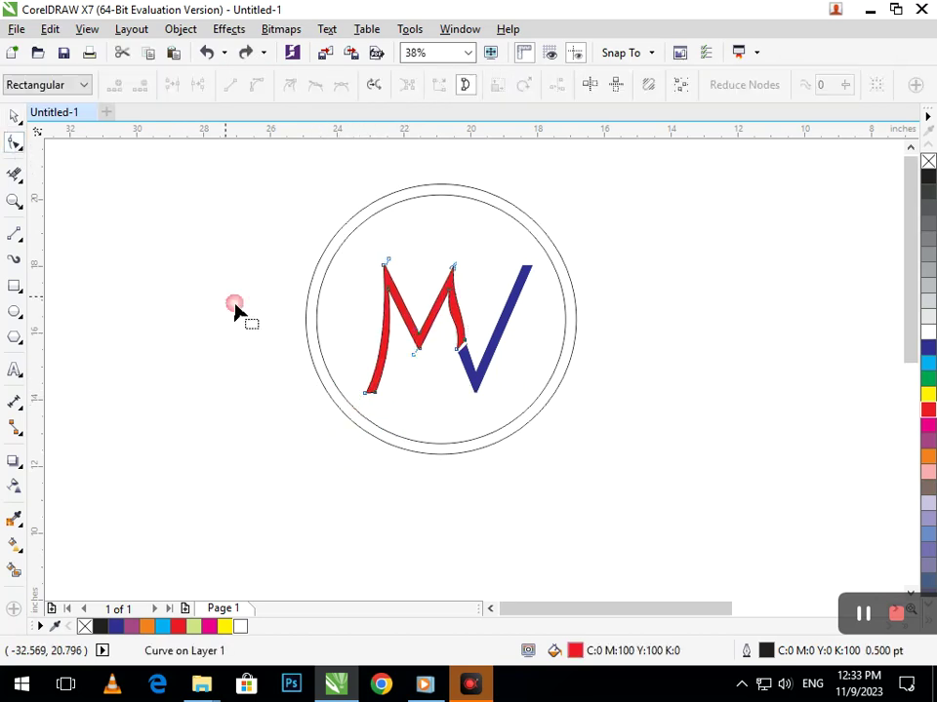
left_click(358, 400)
left_click_drag(379, 400, 355, 441)
left_click(411, 370)
mouse_move(376, 375)
left_mouse_down()
mouse_move(385, 381)
mouse_move(366, 388)
left_mouse_up()
left_click(366, 378)
left_click(341, 437)
left_click_drag(335, 448, 331, 441)
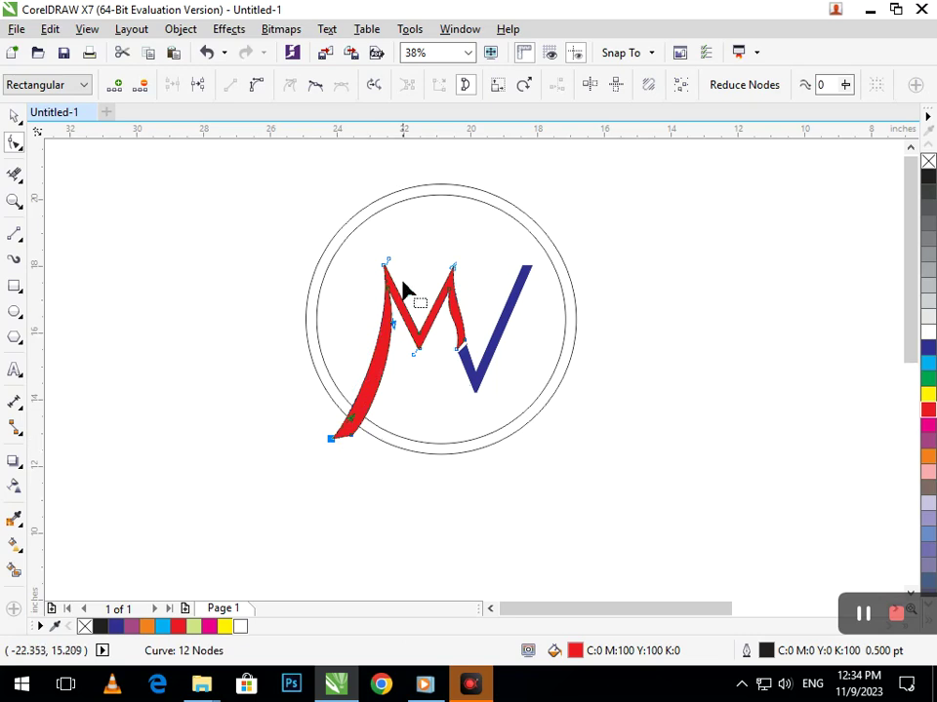
- Lower the inner node under the M's left peak slightly and reshape both edges of the left leg into a slimmer curve
scroll(422, 322, "up", 3)
left_click_drag(431, 363, 449, 417)
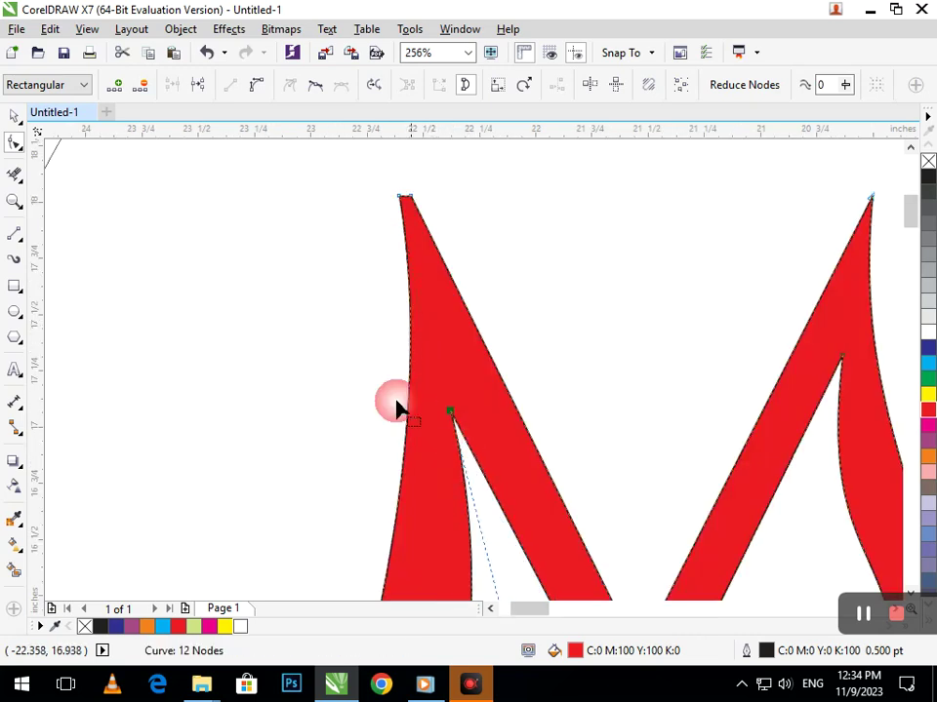
scroll(518, 504, "down", 3)
mouse_move(403, 349)
left_mouse_down()
mouse_move(389, 358)
mouse_move(394, 387)
mouse_move(372, 423)
mouse_move(391, 395)
mouse_move(354, 407)
mouse_move(386, 403)
mouse_move(368, 410)
left_mouse_up()
left_click(376, 462)
left_click(383, 306)
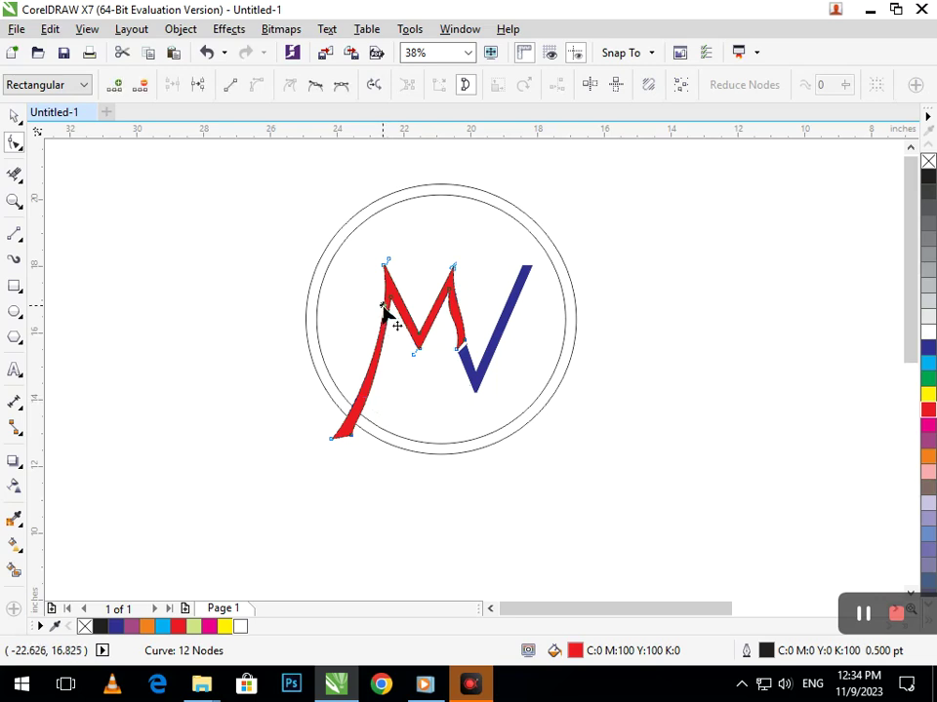
left_click(387, 265)
left_click_drag(394, 332, 385, 342)
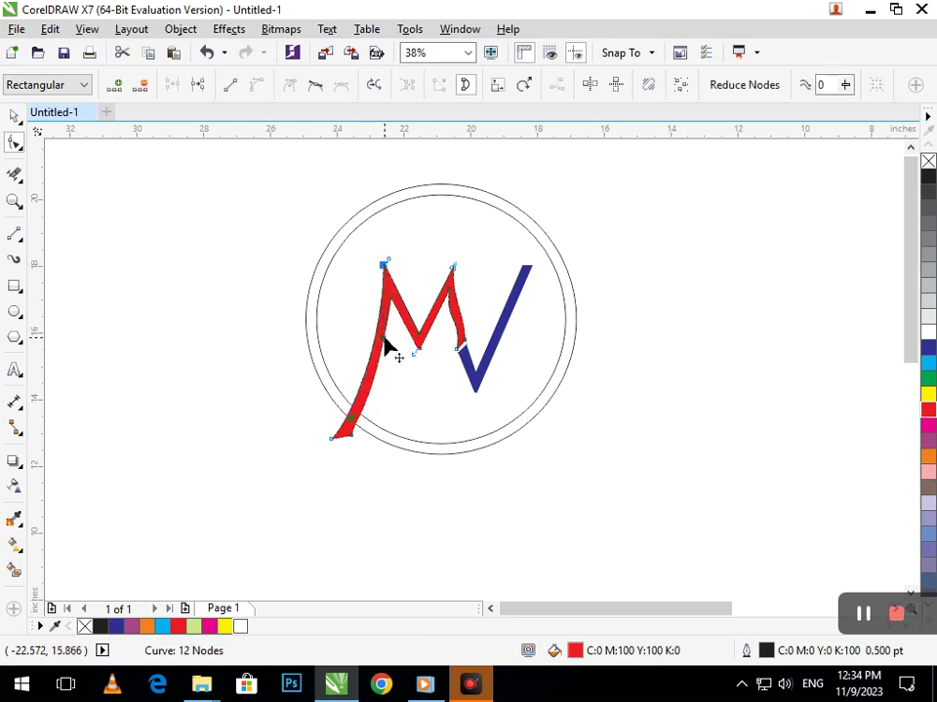
- Stretch the top end of the V's long arm up past the outer circle, and dismiss the text update notice
left_click(525, 272)
left_click(525, 265)
mouse_move(525, 266)
left_mouse_down()
mouse_move(540, 255)
mouse_move(538, 298)
mouse_move(552, 242)
left_mouse_up()
key("ctrl+z")
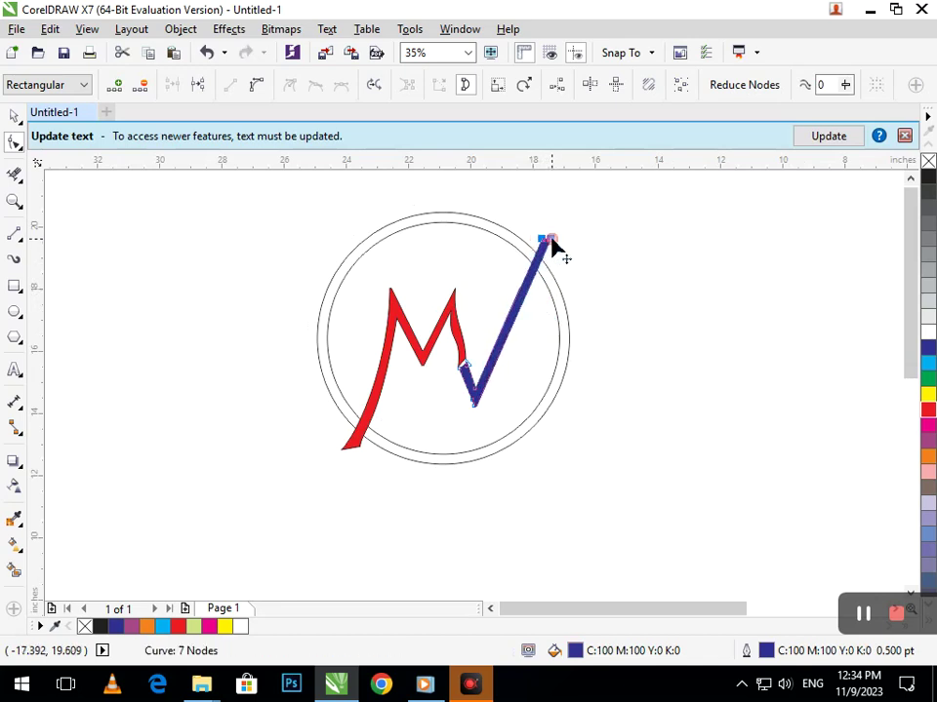
left_click(905, 135)
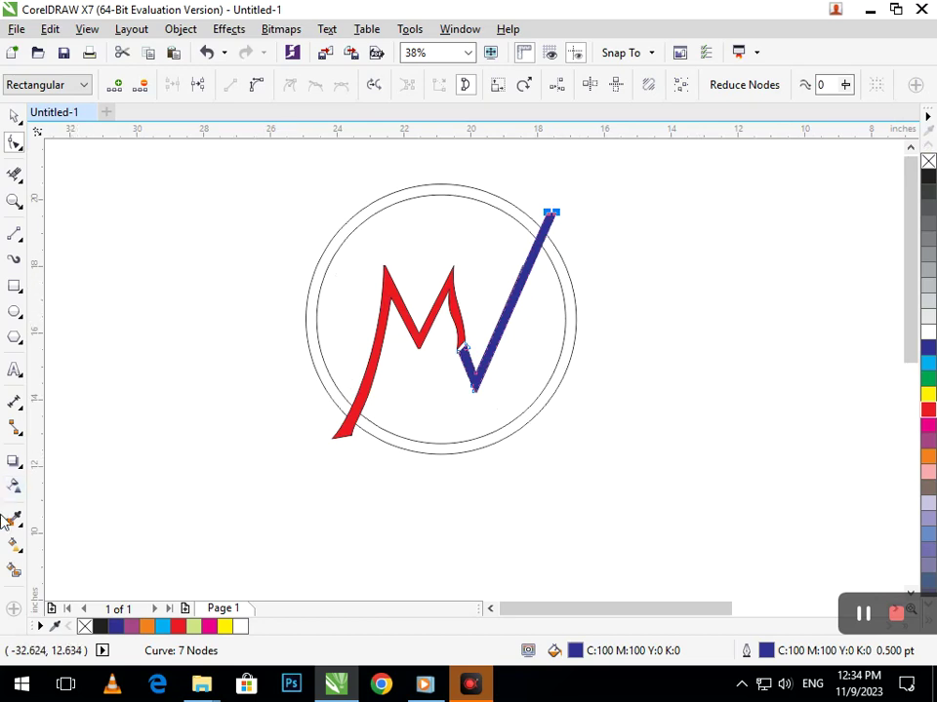
- Smart-fill the upper-left ring band between the M's foot and the V's arm, and colour it red
left_click(12, 576)
left_click(341, 399)
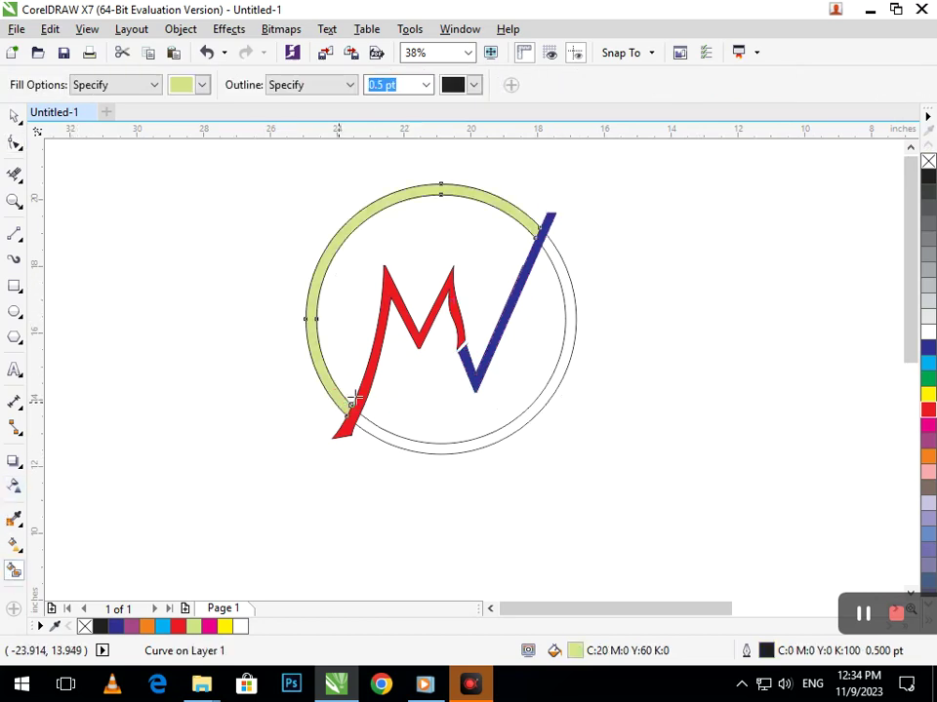
left_click(926, 410)
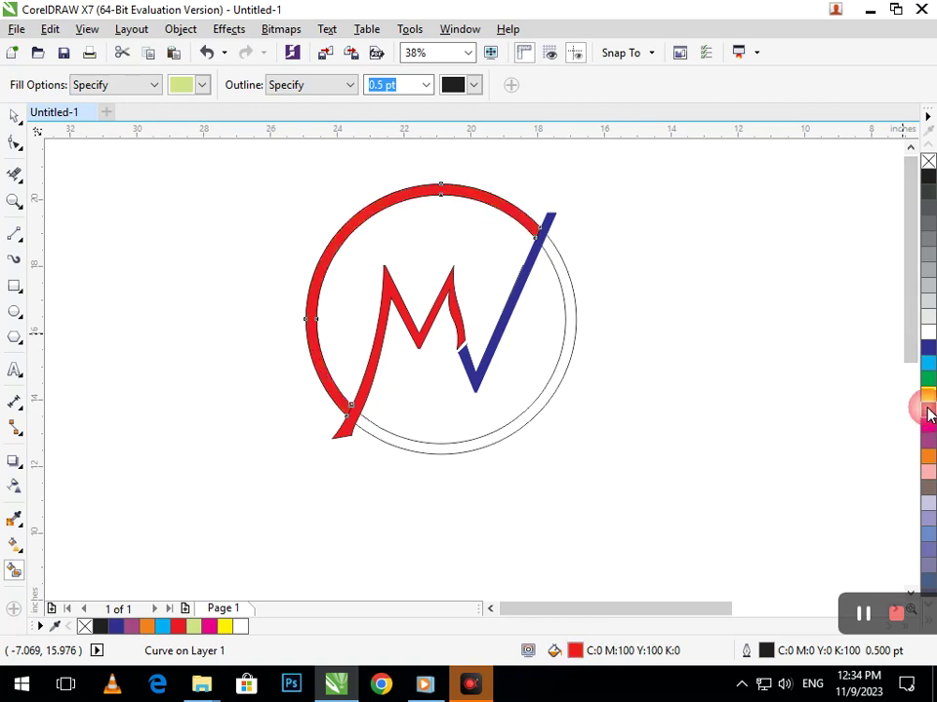
- Draw a slanted line about 1.3 inches tall across the ring just right of the M's foot, and nudge it left
left_click(16, 231)
left_click_drag(373, 423, 363, 444)
key("Left")
key("Left")
key("Left")
key("Left")
key("Left")
key("Left")
key("Left")
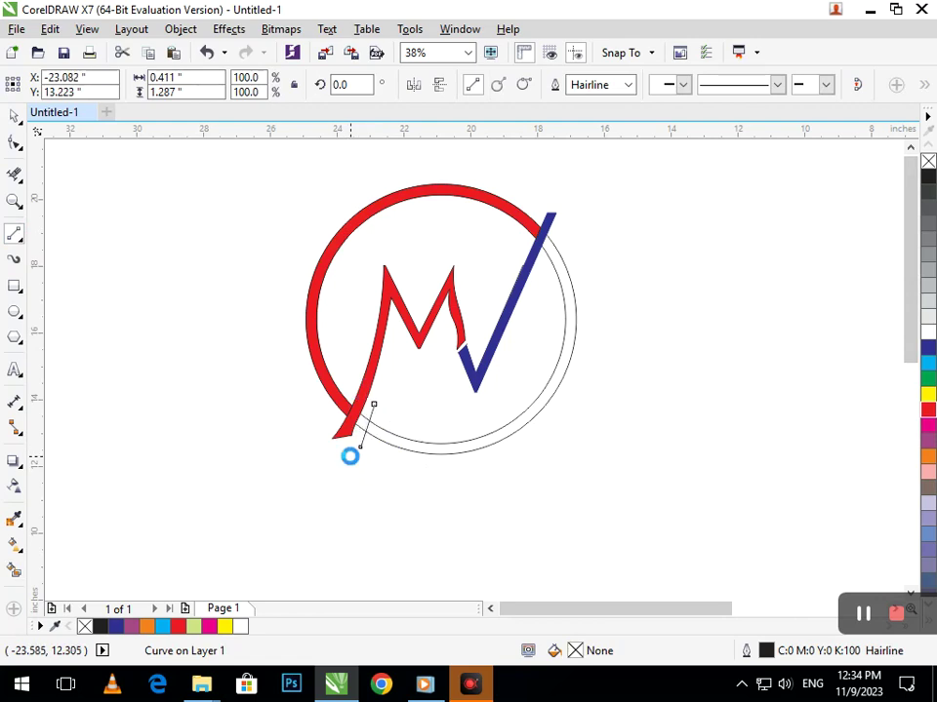
- Smart-fill the lower-right ring band between the slanted line and the V's arm, and colour it dark blue
left_click(14, 570)
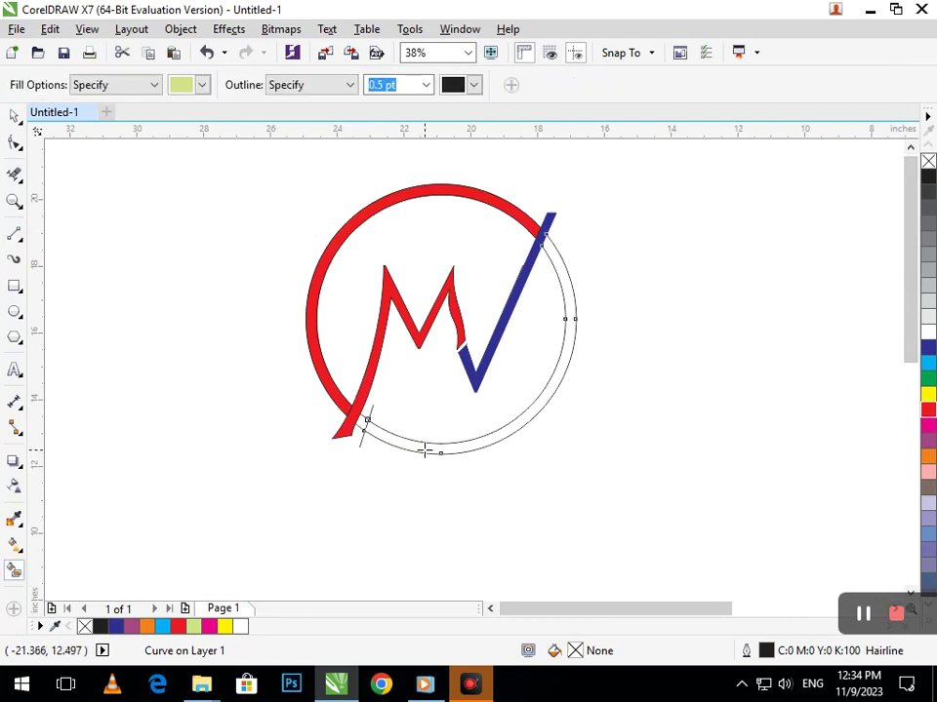
left_click(426, 450)
left_click(927, 348)
- Remove the ends of the V's arm and the M's left leg that project beyond the ring with virtual segment deletion
left_click(14, 176)
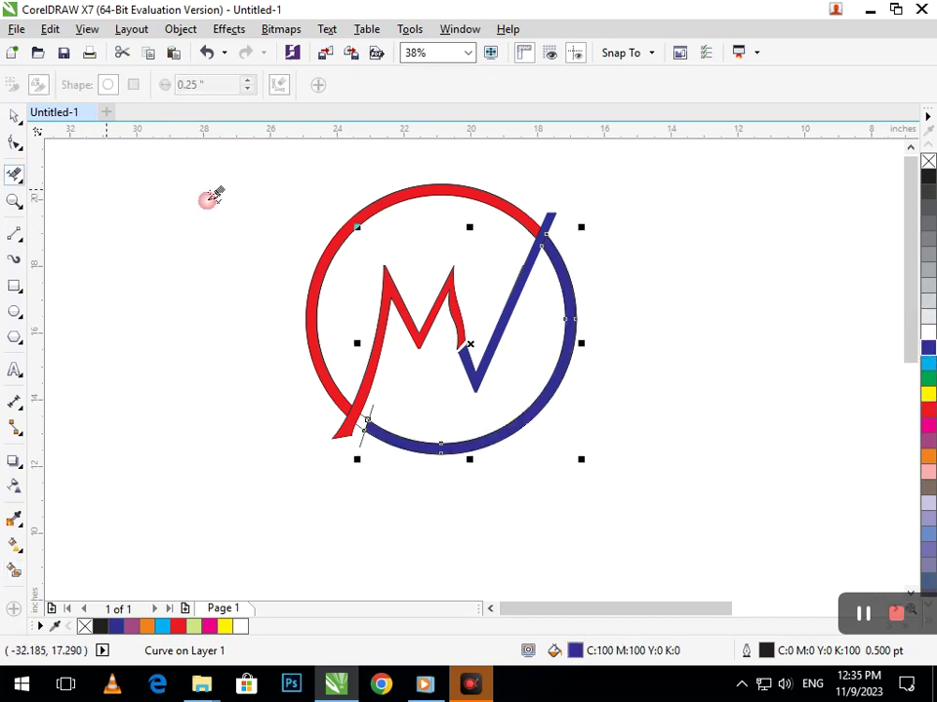
left_click_drag(550, 196, 575, 228)
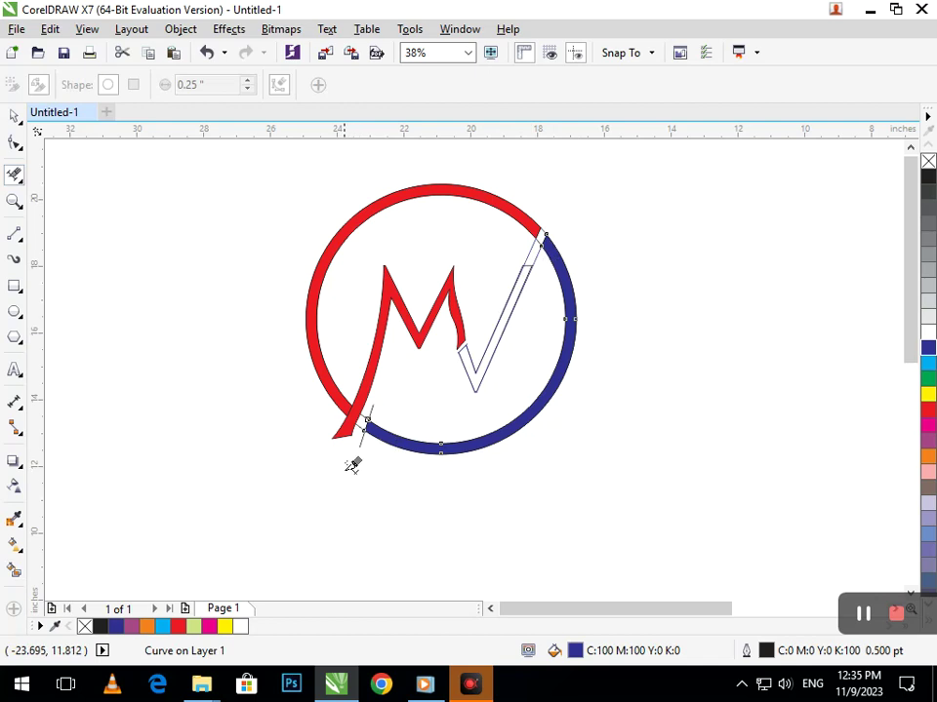
double_click(333, 429)
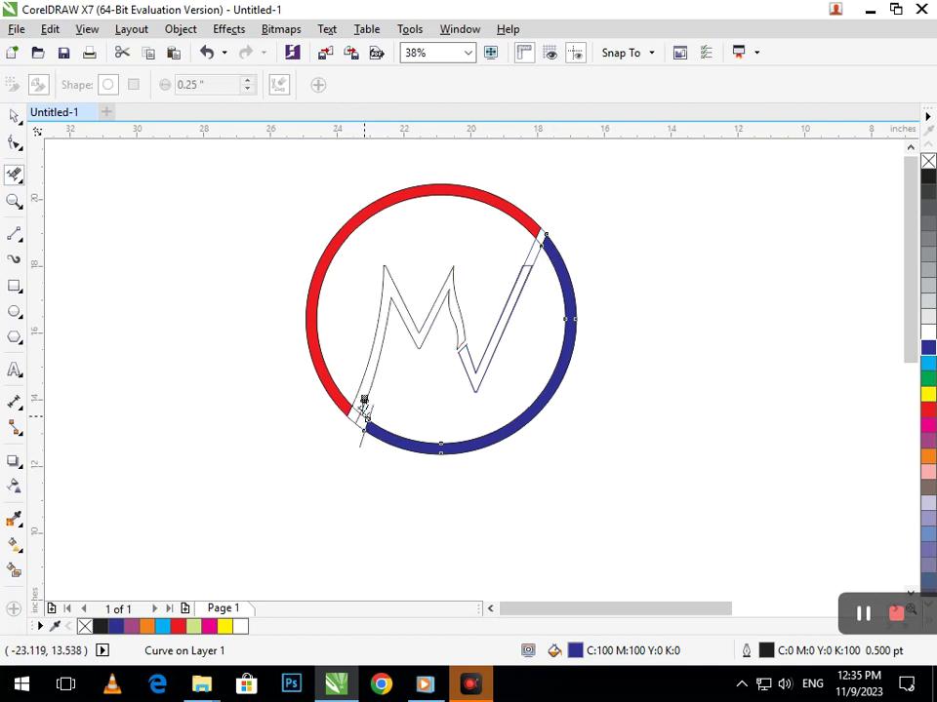
- Delete the divider joining the red band to the M's foot, the leftover slanted line and the short ring segments before the blue band
scroll(364, 400, "up", 5)
double_click(315, 338)
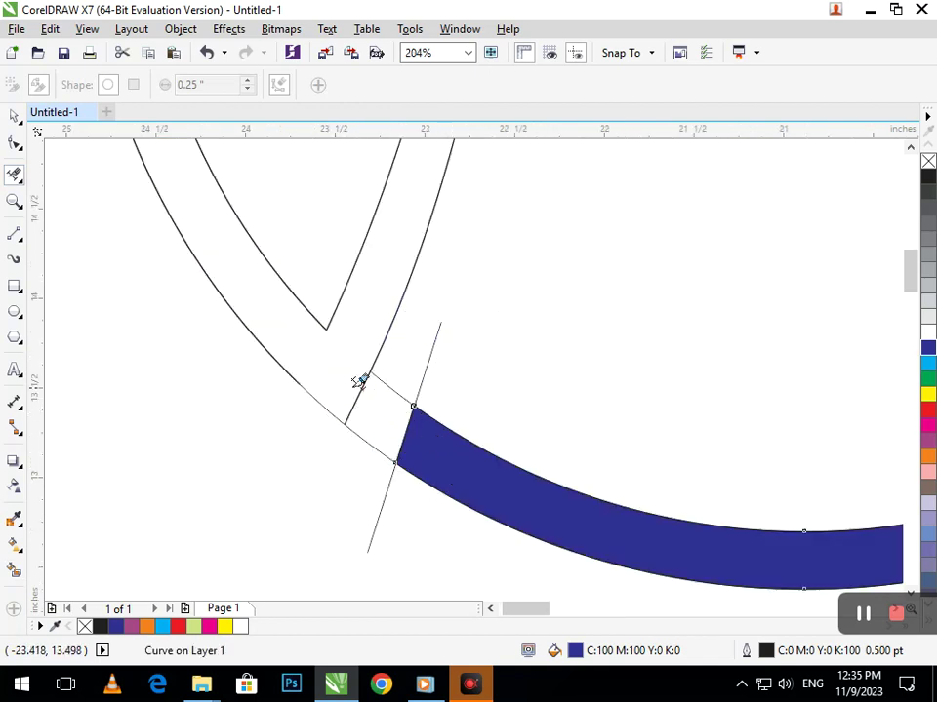
left_click_drag(408, 381, 444, 356)
left_click_drag(353, 480, 369, 454)
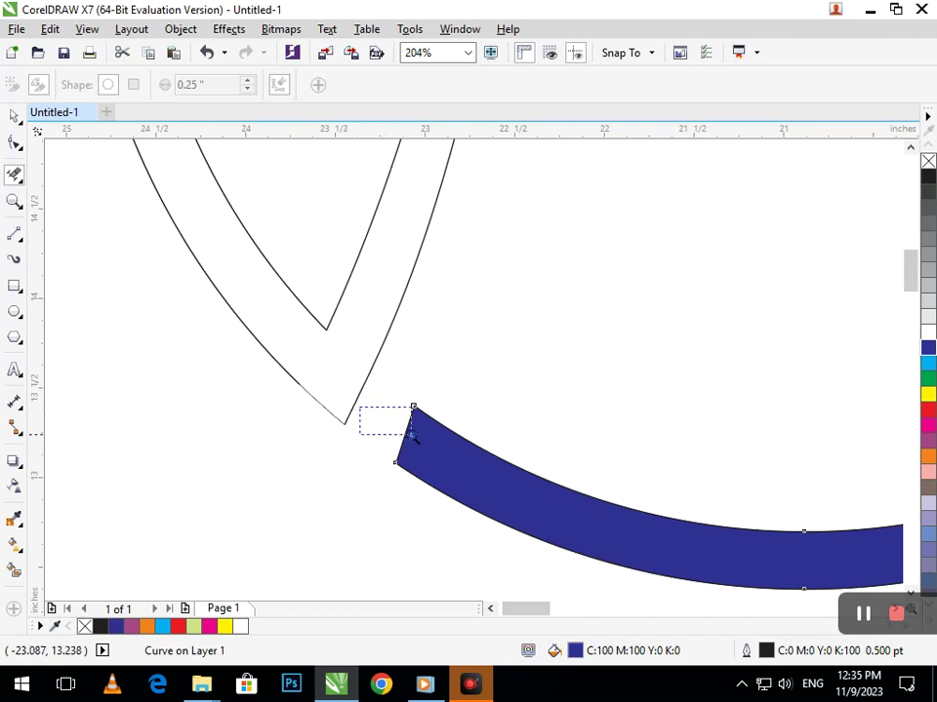
scroll(383, 418, "down", 5)
- Draw a straight slanted line across the ring just left of the V's upper end, roughly parallel to its arm
left_click_drag(478, 209, 581, 342)
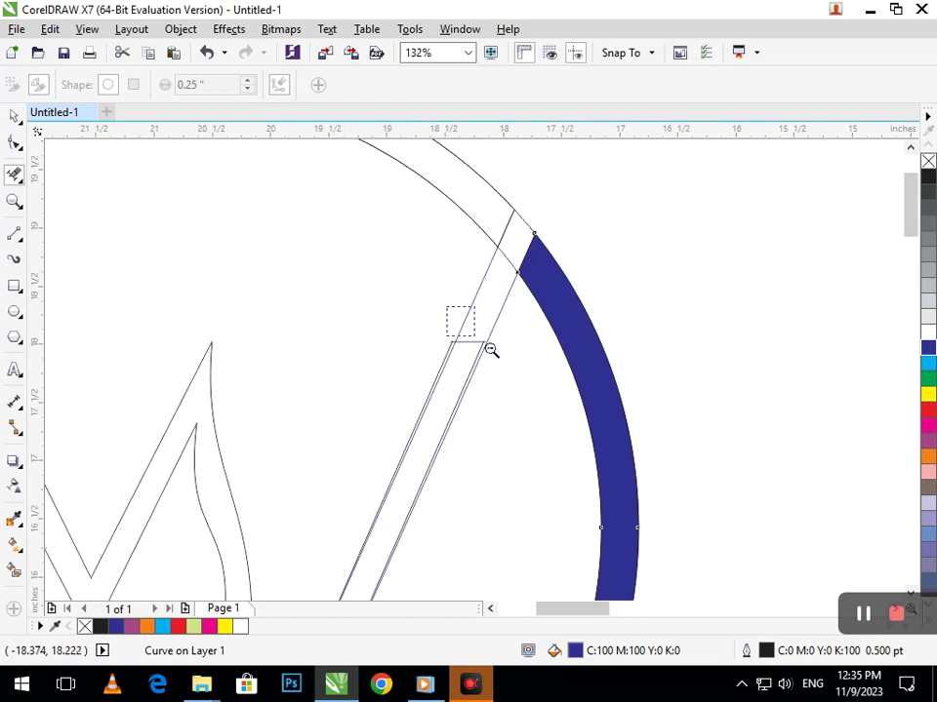
key("F3")
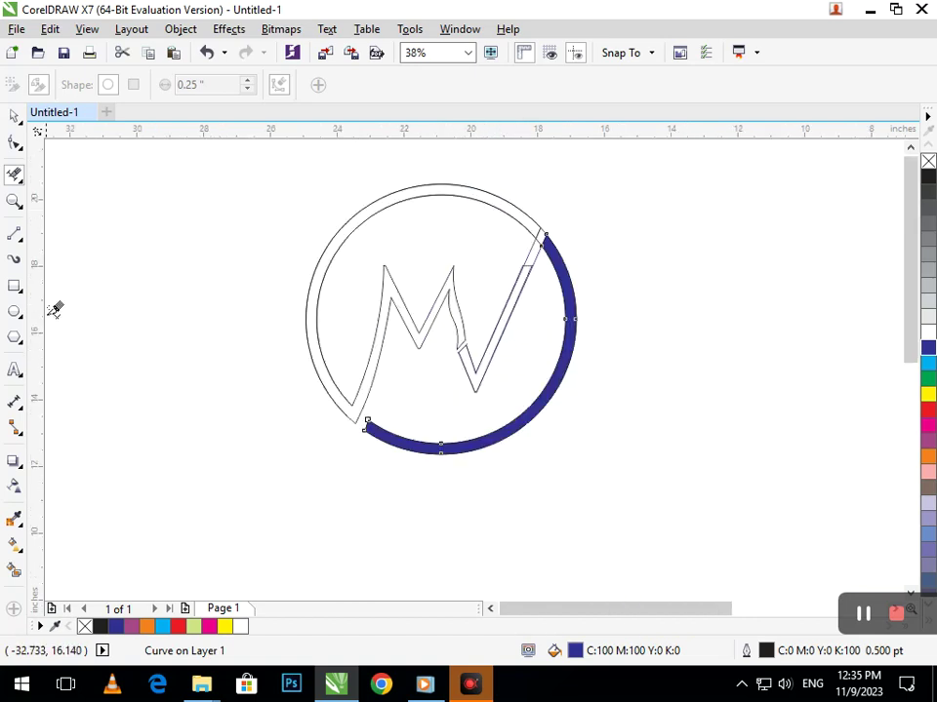
left_click(15, 236)
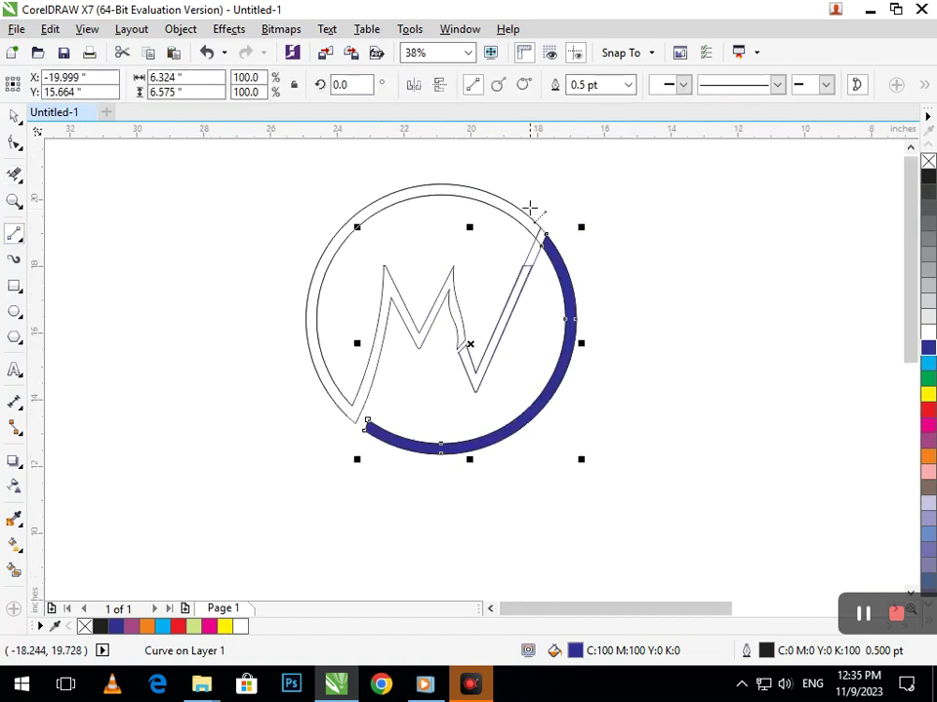
mouse_move(533, 210)
left_mouse_down()
mouse_move(524, 261)
mouse_move(509, 249)
mouse_move(514, 255)
left_mouse_up()
- Delete the inner ring segment that crosses the upper end of the V's arm
left_click(14, 173)
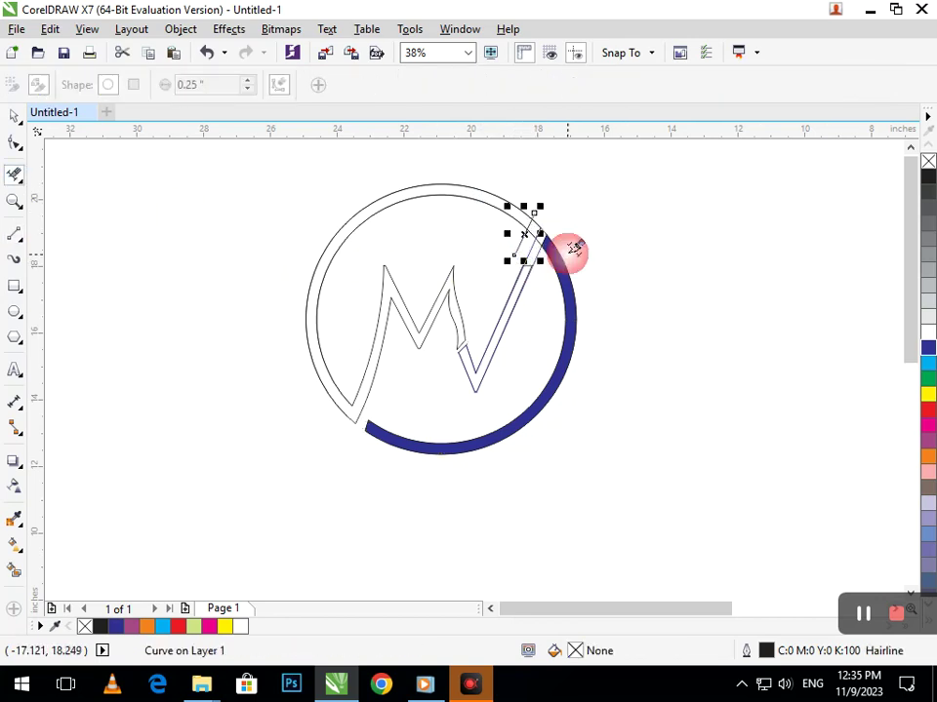
scroll(575, 250, "up", 5)
left_click_drag(469, 328, 501, 412)
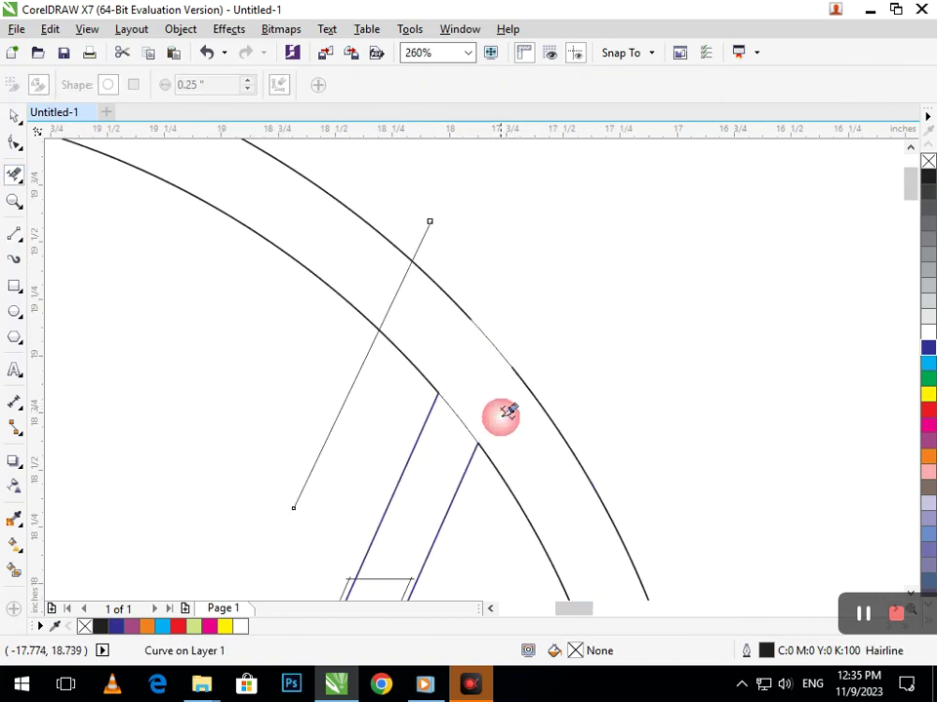
mouse_move(462, 279)
left_mouse_down()
mouse_move(441, 336)
mouse_move(430, 334)
mouse_move(416, 362)
left_mouse_up()
mouse_move(485, 317)
left_mouse_down()
mouse_move(501, 368)
mouse_move(512, 361)
left_mouse_up()
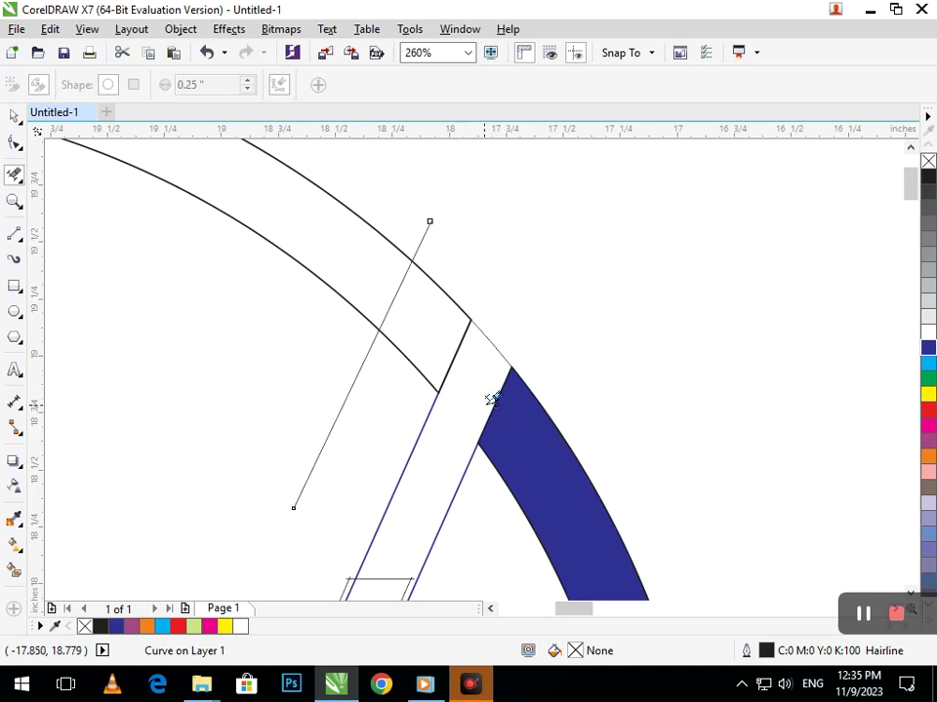
- Delete the dividers at the V's upper end, the slanted line's overhangs and the ring pieces between that line and the V's arm
left_click(496, 405)
left_click_drag(438, 269, 426, 326)
left_click(406, 358)
left_click(351, 386)
left_click_drag(412, 218, 452, 244)
key("F3")
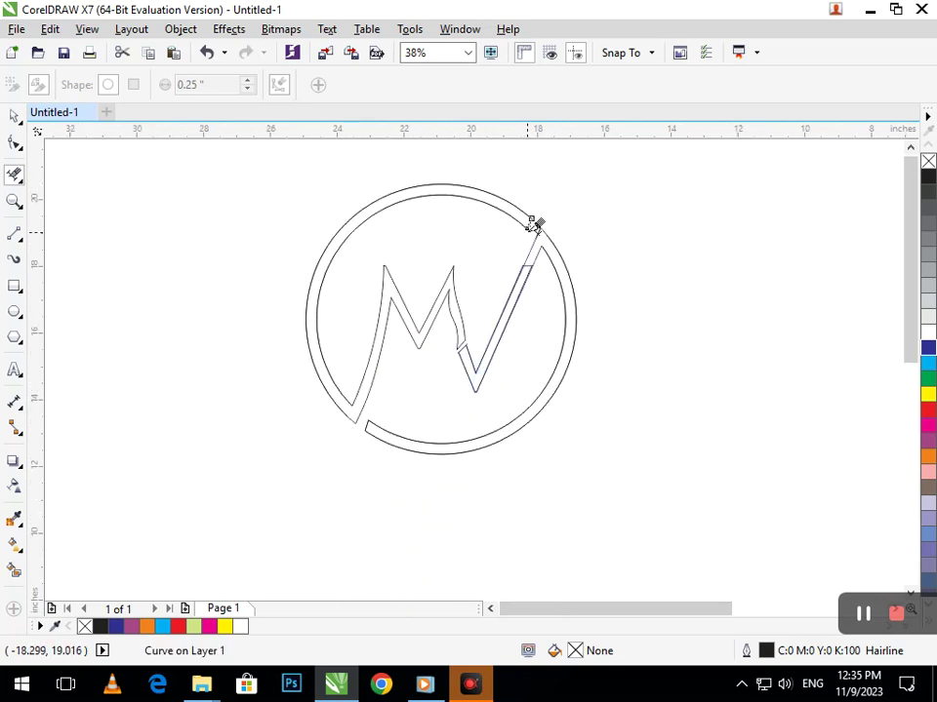
- Delete the leftover short horizontal and slanted segments of the V's original flat top around its extended arm
scroll(536, 222, "up", 8)
left_click(461, 319)
key("F2")
left_click_drag(473, 298, 514, 358)
left_click_drag(398, 286, 441, 326)
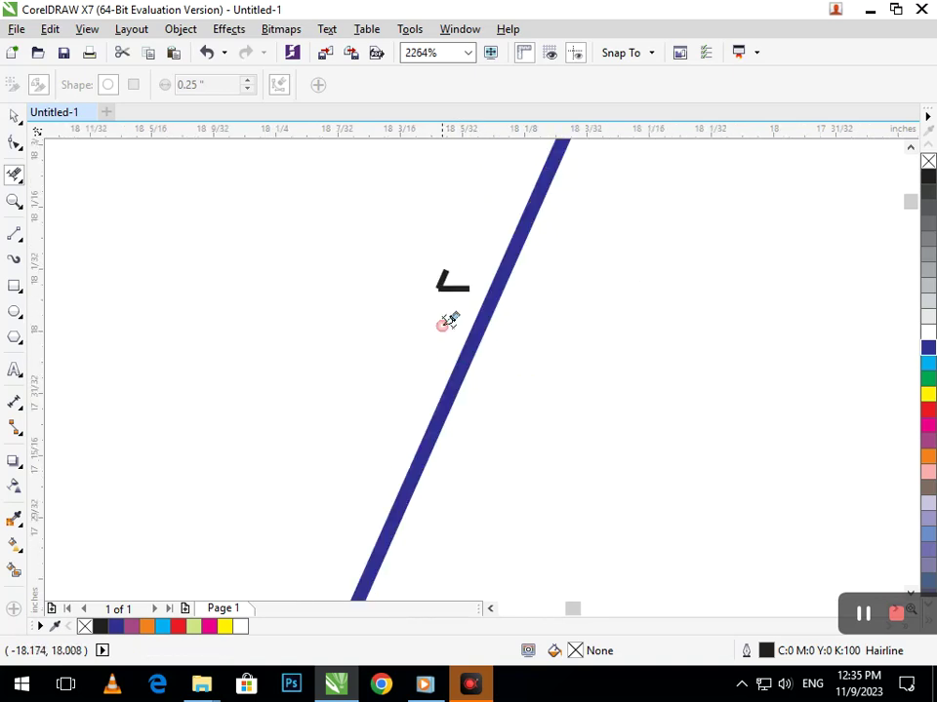
left_click_drag(399, 276, 444, 305)
key("F3")
scroll(468, 328, "down", 8)
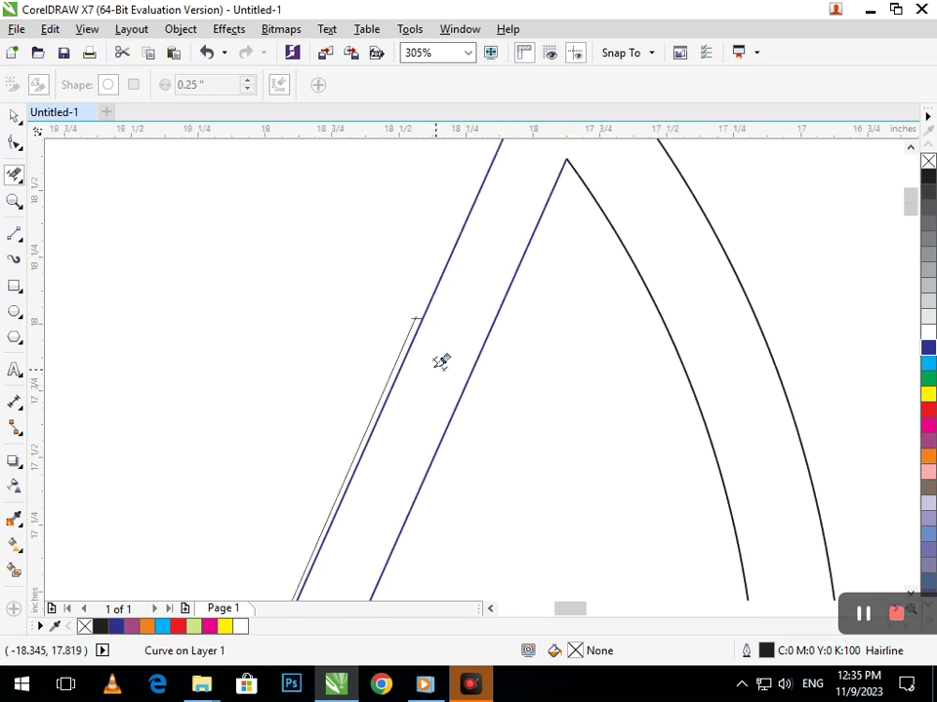
scroll(441, 362, "up", 8)
left_click_drag(464, 233, 508, 305)
scroll(481, 348, "down", 8)
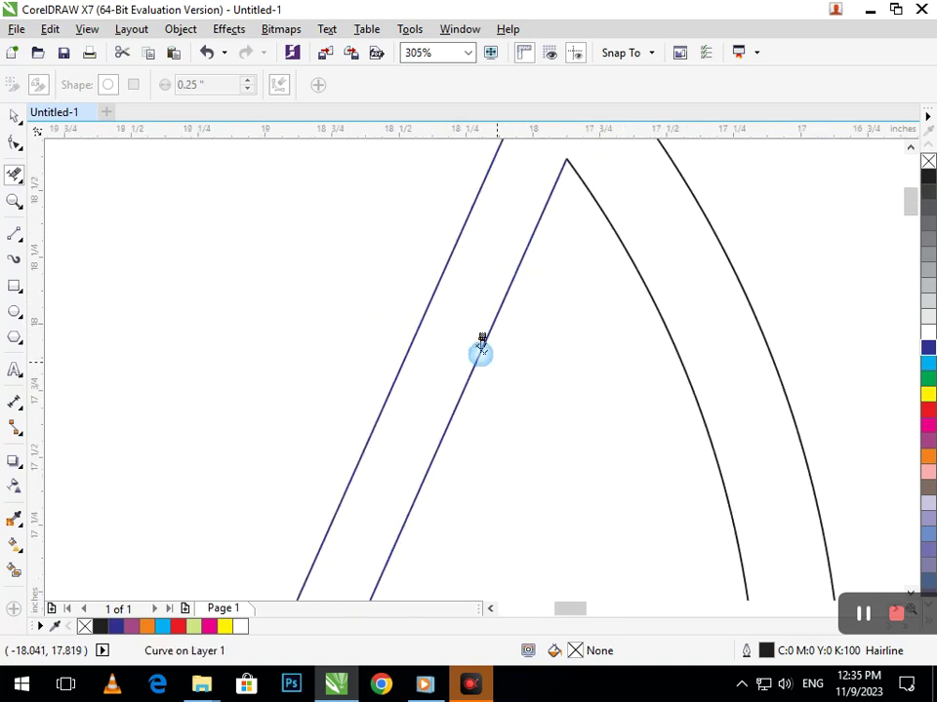
scroll(481, 349, "down", 7)
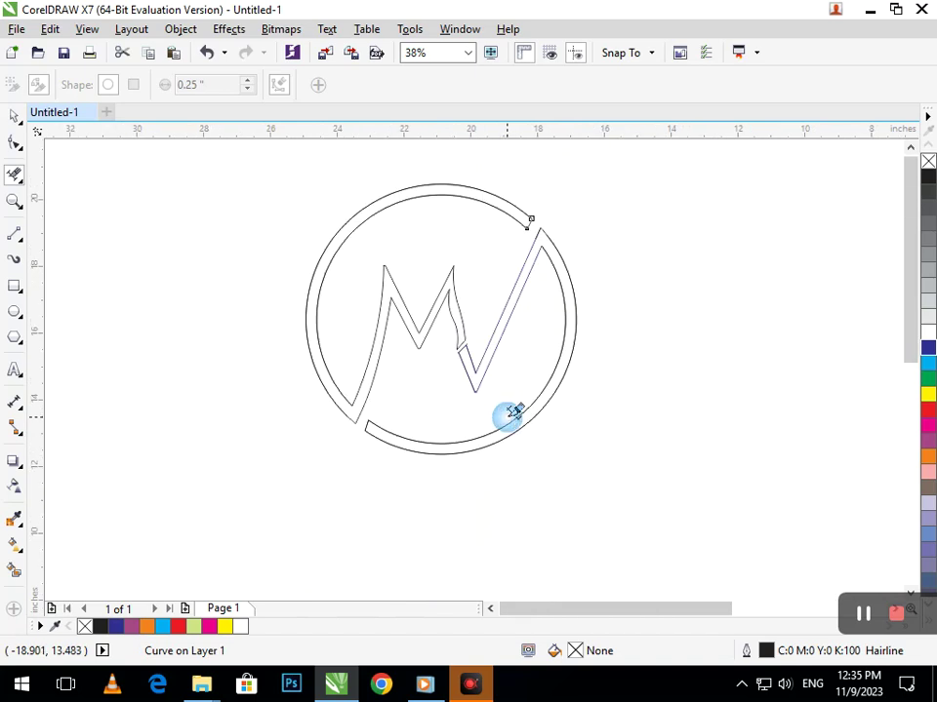
- Smart Fill the V and its connected lower ring band with light green and a 0.5 pt black outline
left_click(15, 569)
left_click(379, 420)
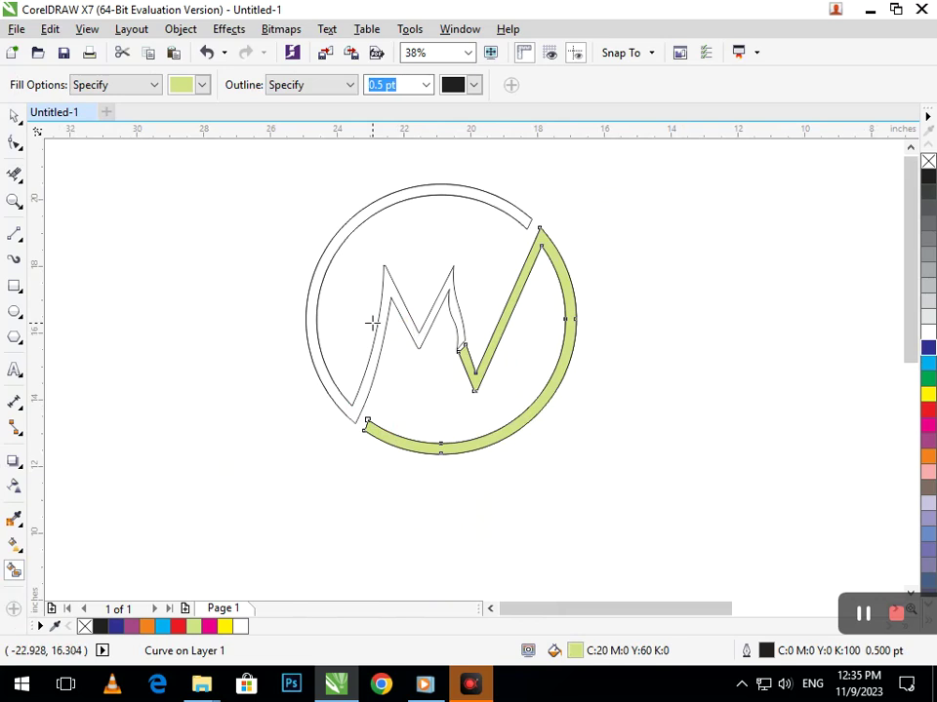
scroll(517, 211, "up", 7)
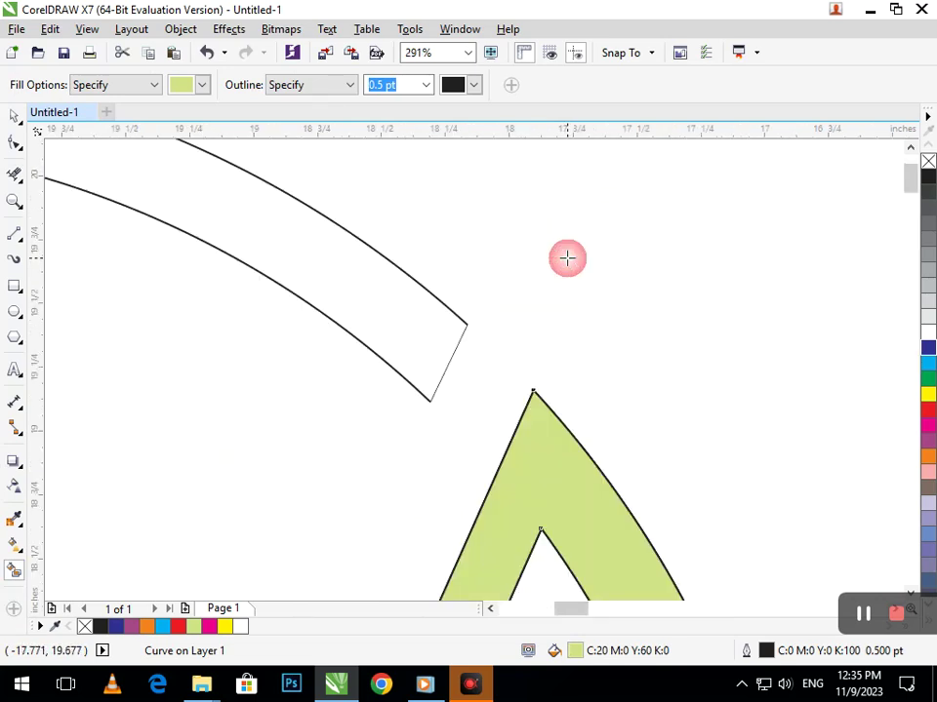
scroll(478, 353, "down", 7)
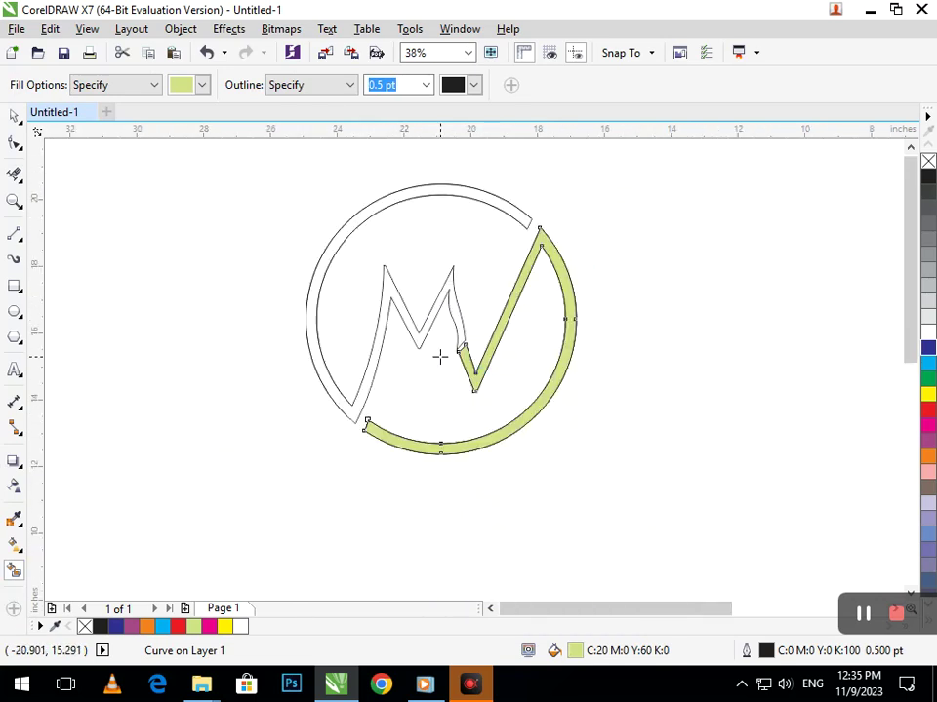
- Extend both end nodes of the short slanted line slightly beyond the upper ring band's inner and outer edges
scroll(519, 199, "up", 6)
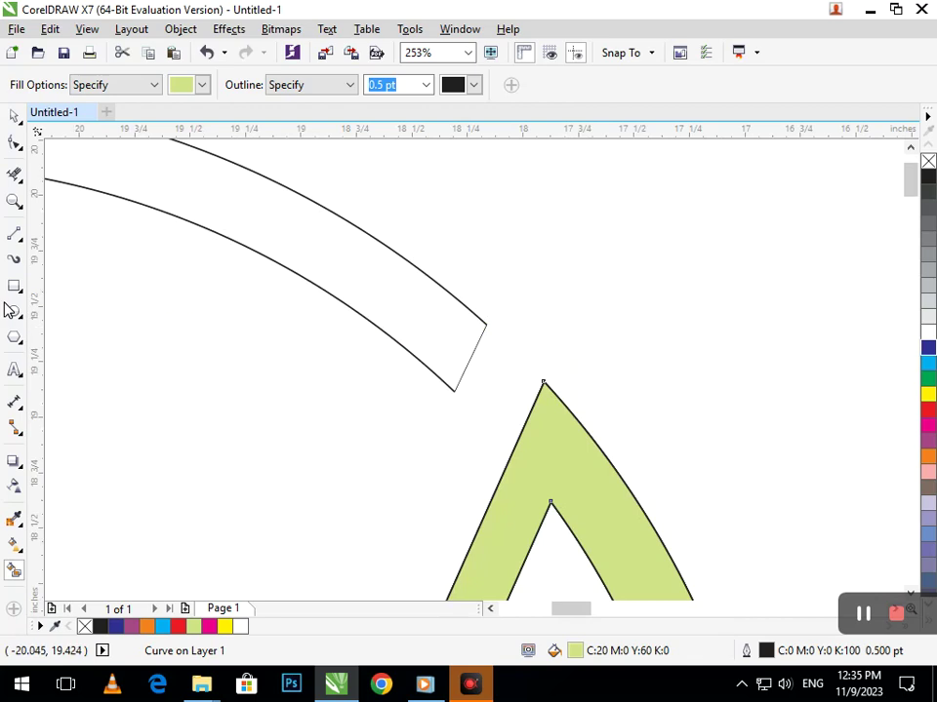
left_click(15, 142)
left_click(475, 358)
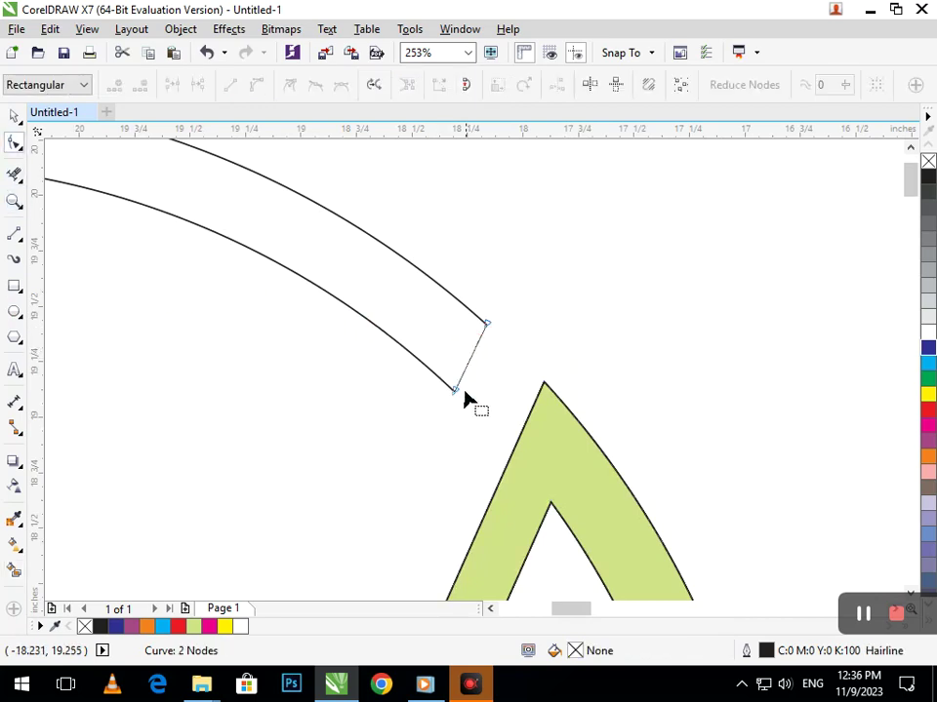
mouse_move(454, 391)
left_mouse_down()
mouse_move(444, 407)
mouse_move(449, 400)
left_mouse_up()
mouse_move(487, 326)
left_mouse_down()
mouse_move(502, 313)
mouse_move(494, 306)
left_mouse_up()
key("F2")
left_click_drag(419, 335, 512, 406)
key("F3")
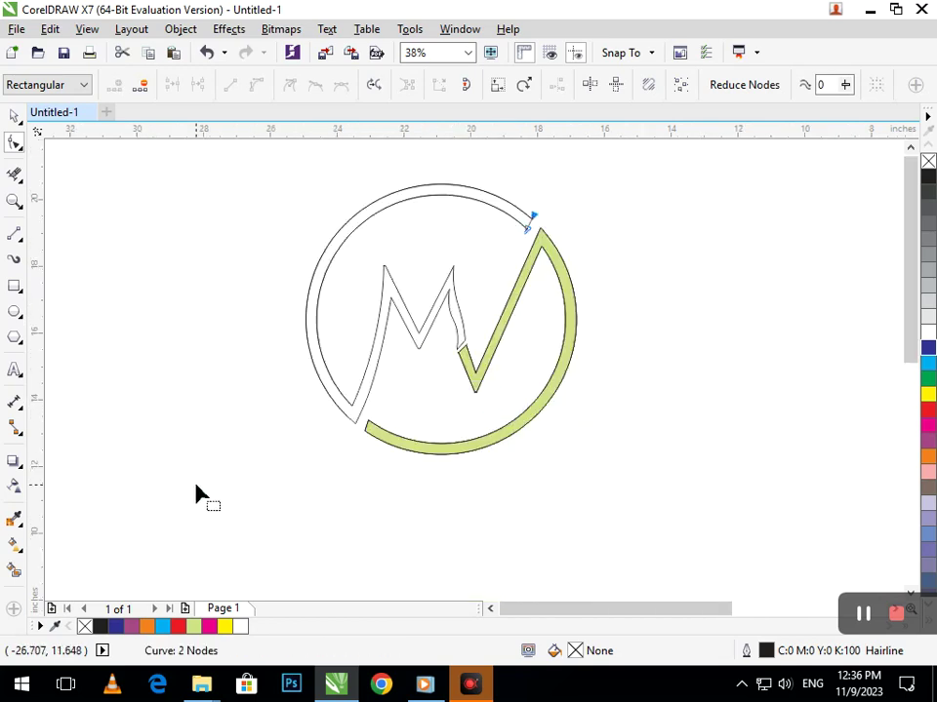
- Undo the repeated smart fill on the V and extend the outer ring arc's lower node slightly past the M's foot
left_click(14, 573)
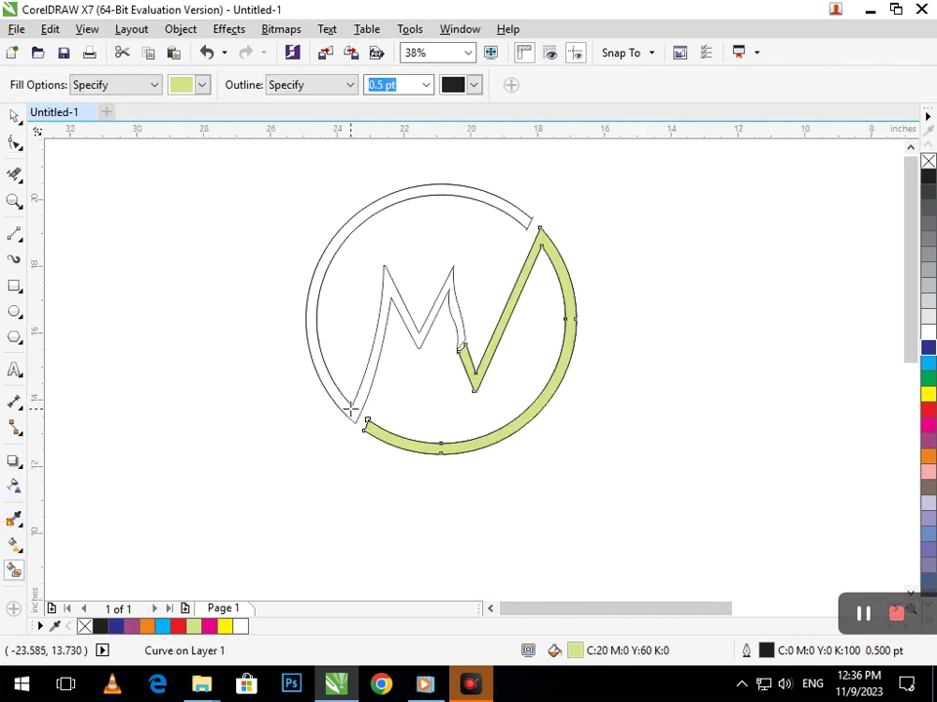
key("ctrl+z")
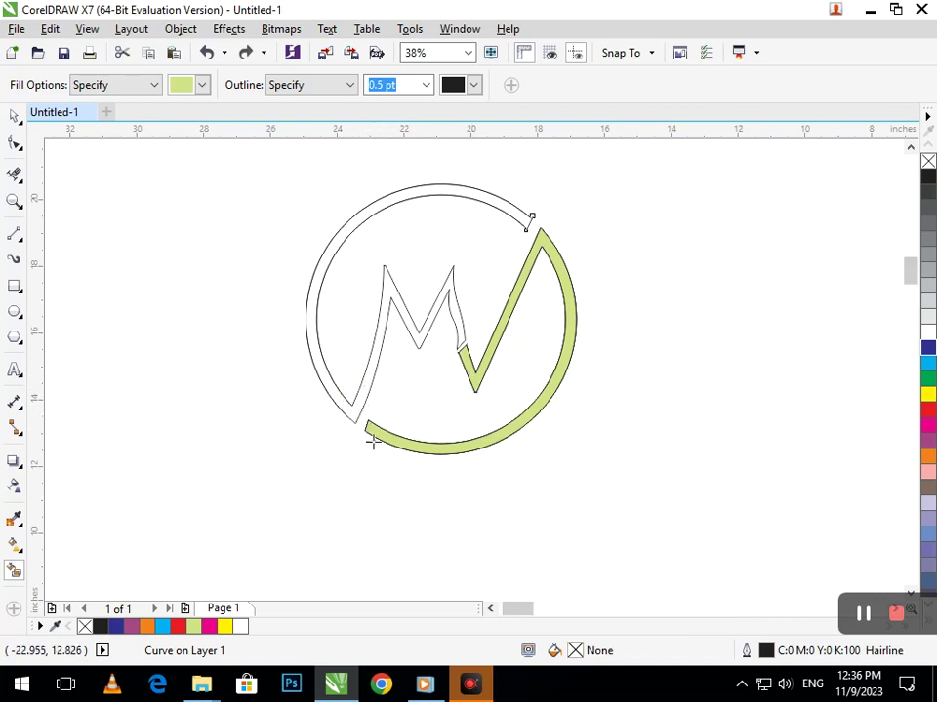
scroll(372, 439, "up", 6)
scroll(398, 439, "up", 4)
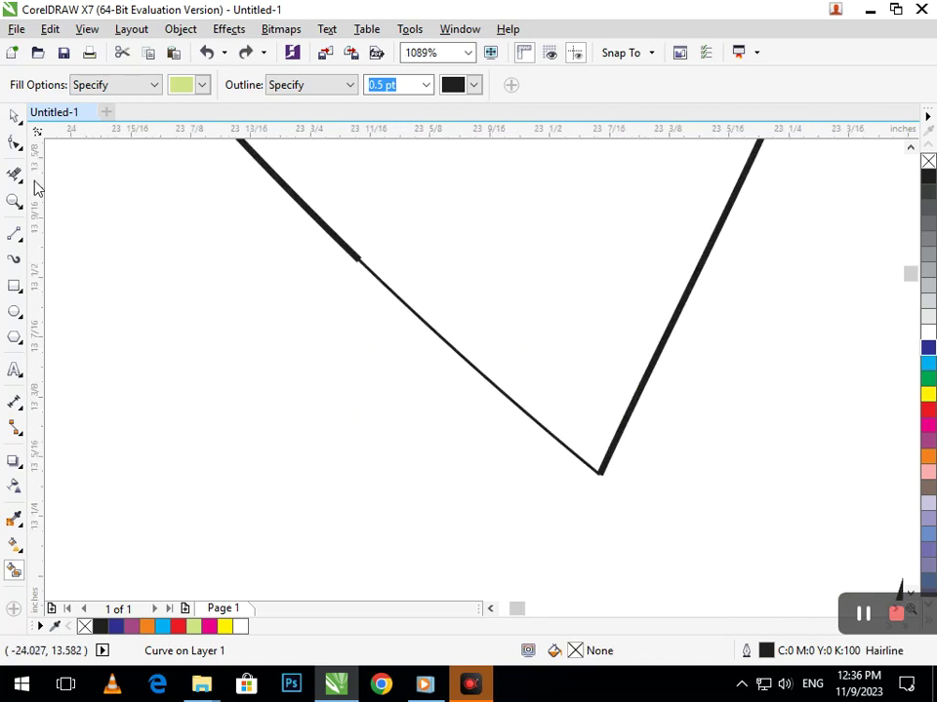
left_click(15, 143)
left_click(374, 284)
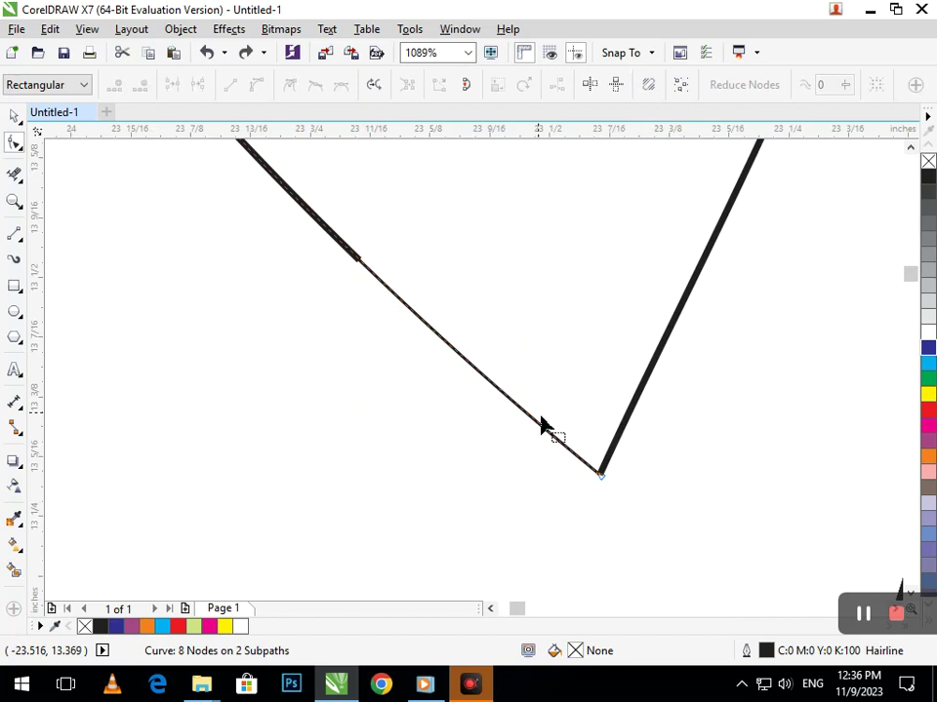
left_click_drag(604, 480, 630, 493)
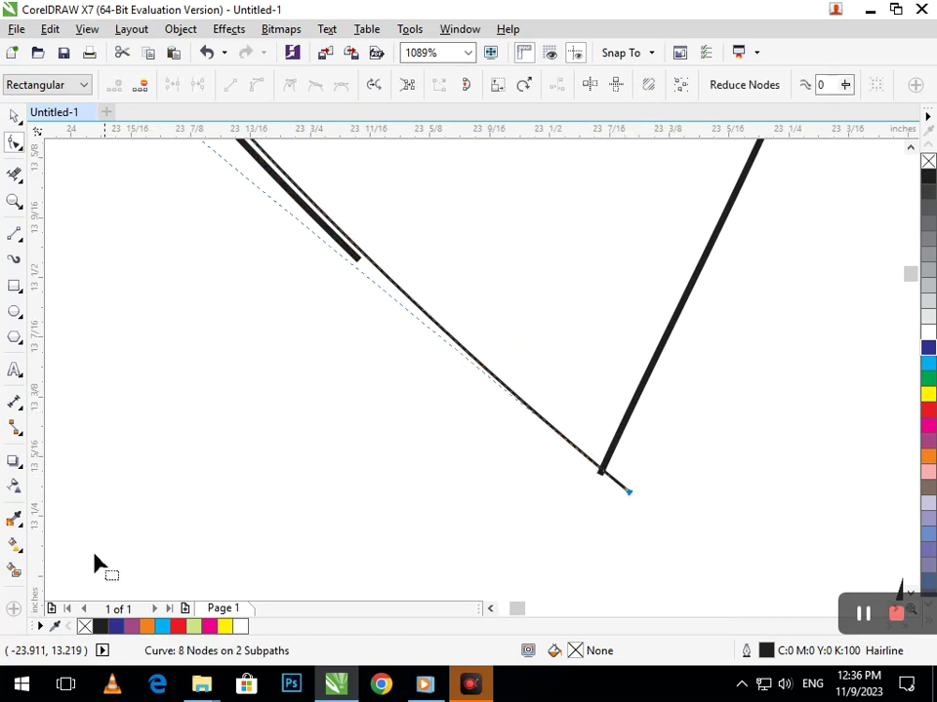
- Try to Smart Fill the M and its connected upper ring band with light green
left_click(14, 574)
left_click(552, 316)
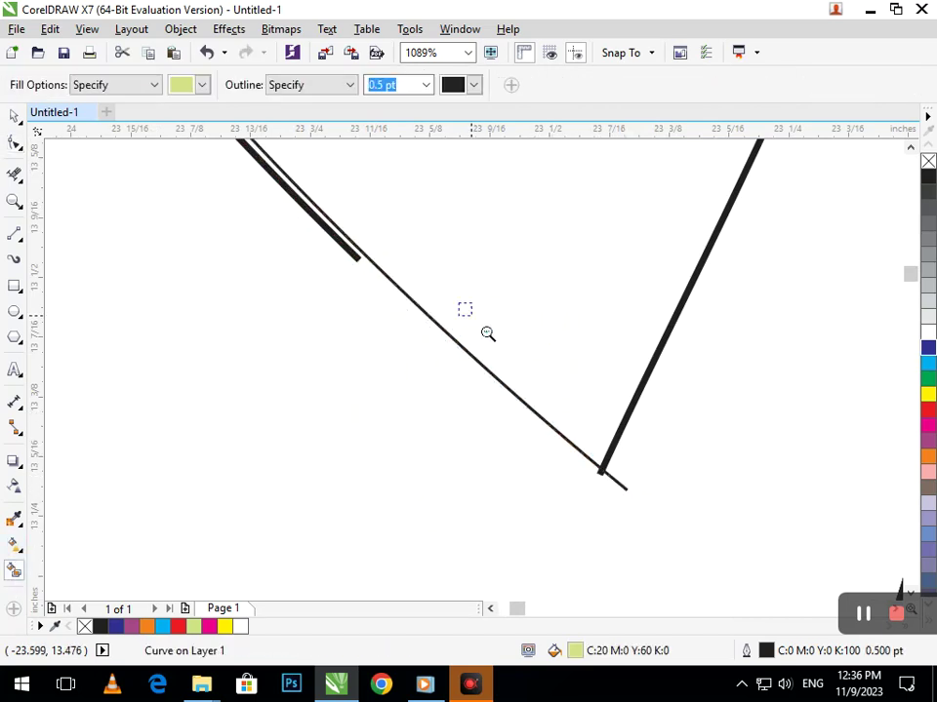
scroll(543, 389, "down", 3)
scroll(477, 397, "down", 5)
left_click(477, 397)
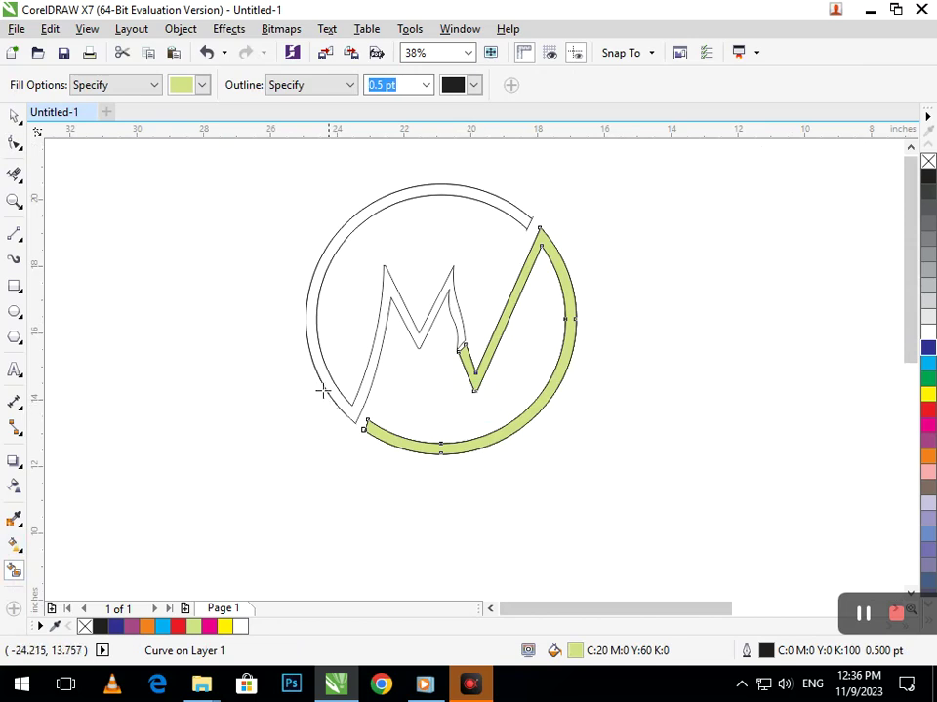
- Remove the leftover open outline of the former red band that overlaps the upper ring arcs
scroll(453, 411, "up", 4)
left_click(14, 116)
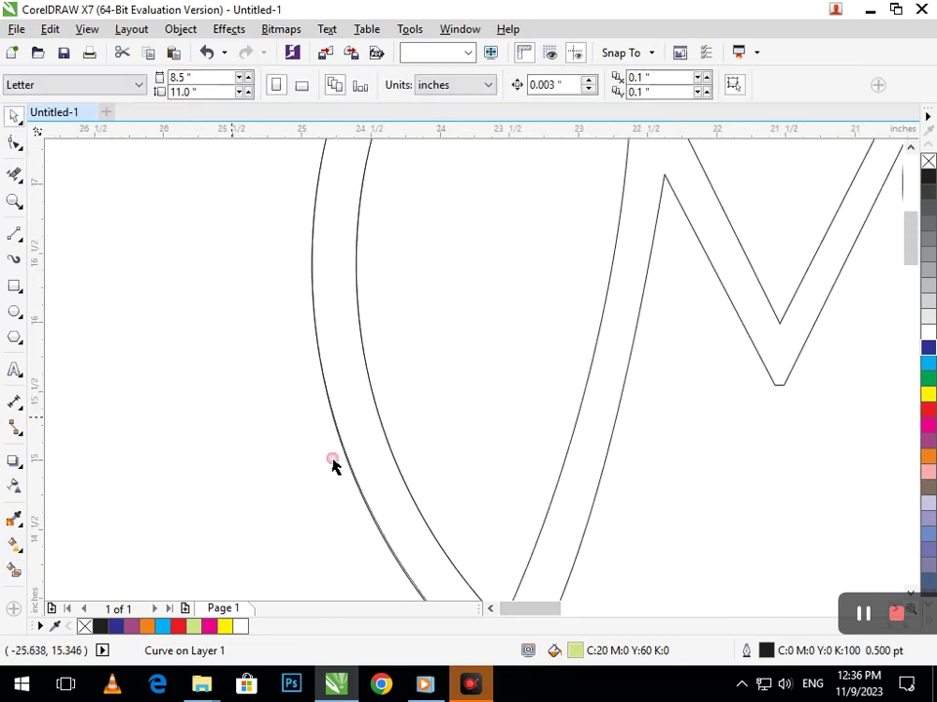
scroll(507, 485, "up", 6)
left_click(527, 482)
scroll(366, 454, "down", 8)
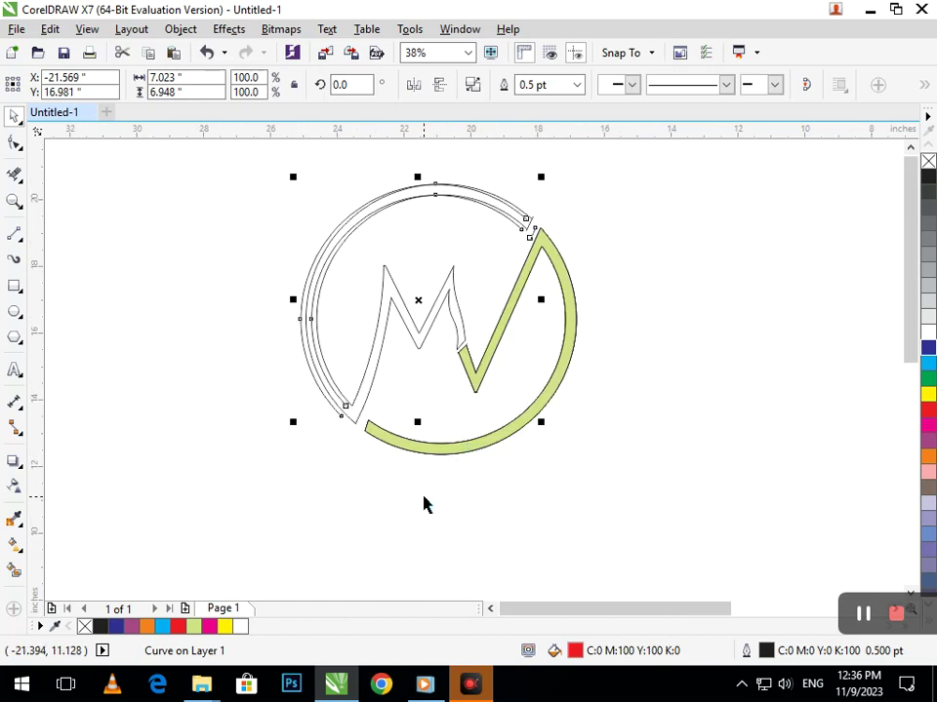
left_click(424, 505)
- Smart Fill the M and its connected upper ring band with light green and a 0.5 pt black outline
left_click(12, 571)
left_click(372, 456)
left_click(353, 403)
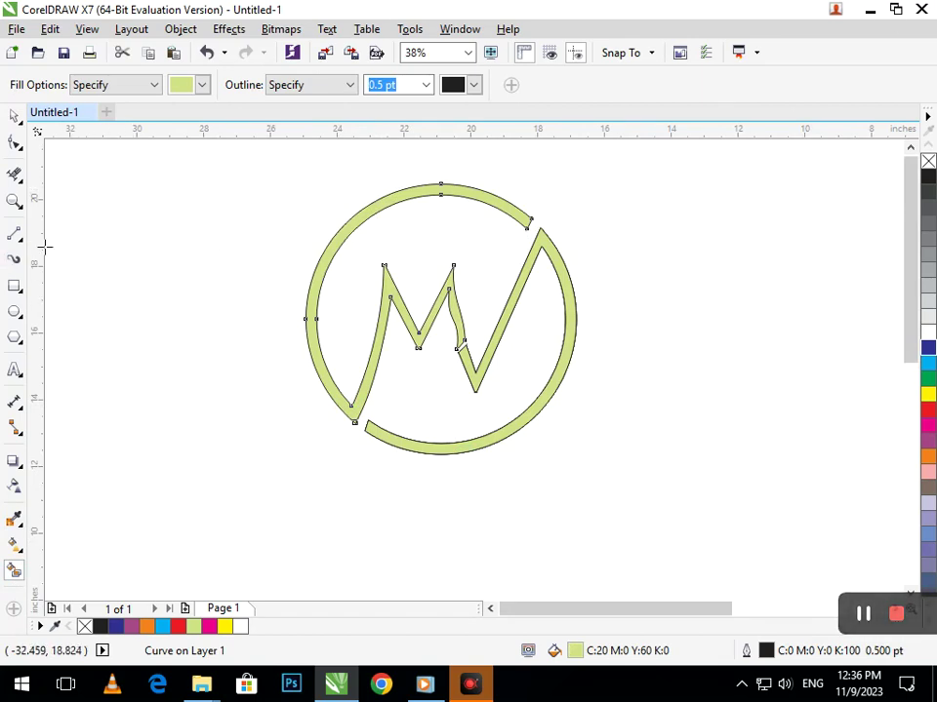
- Recolour the V with its lower ring band blue and the M with its upper ring band red
left_click(15, 119)
left_click(527, 421)
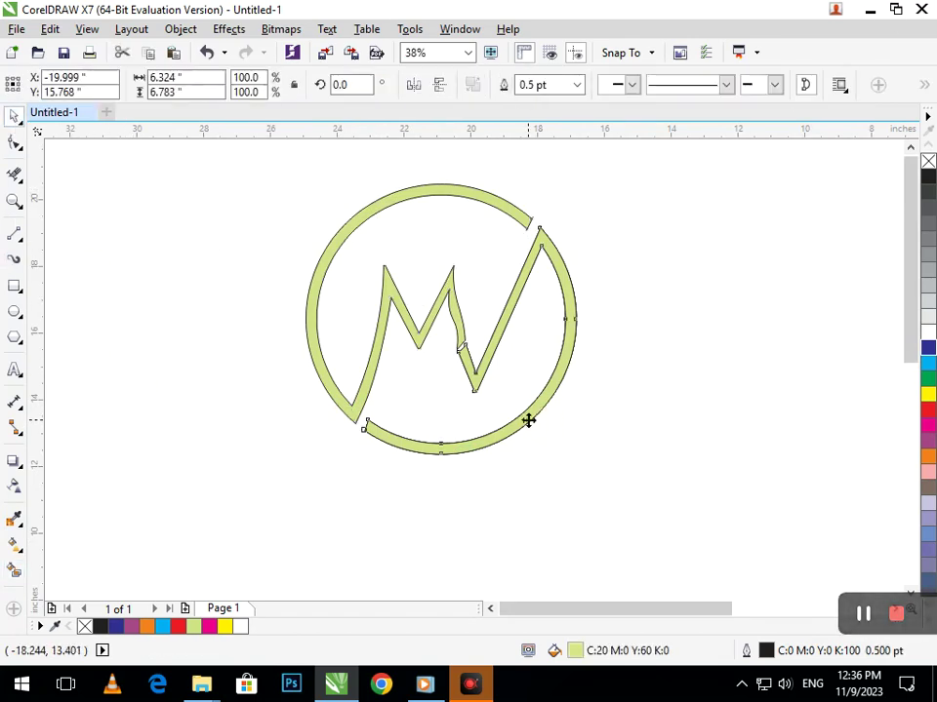
left_click(928, 349)
left_click(404, 407)
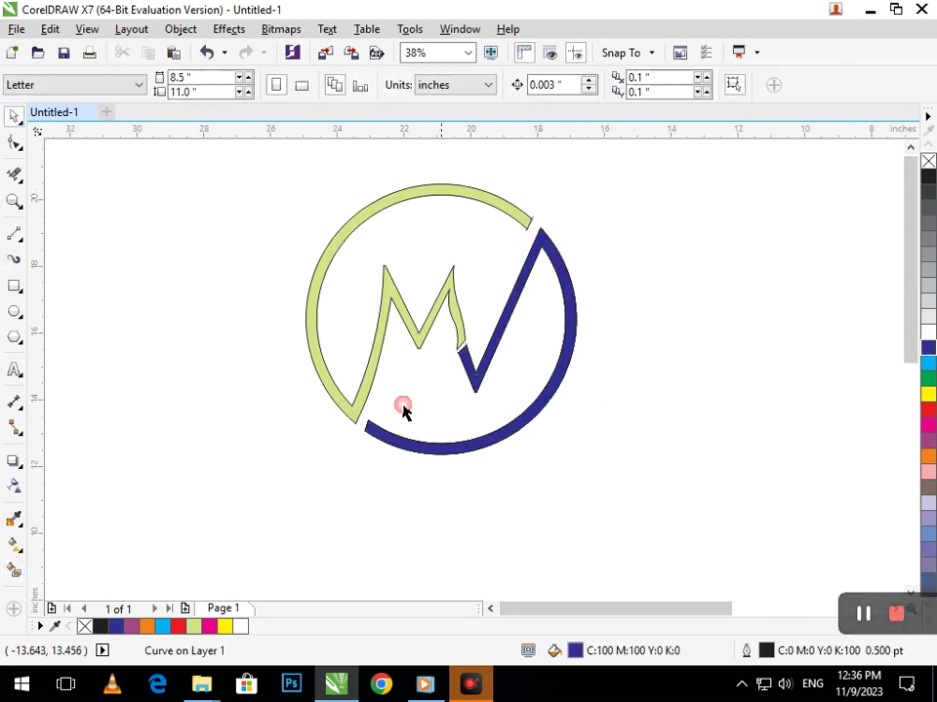
left_click(382, 340)
left_click(928, 411)
left_click(692, 415)
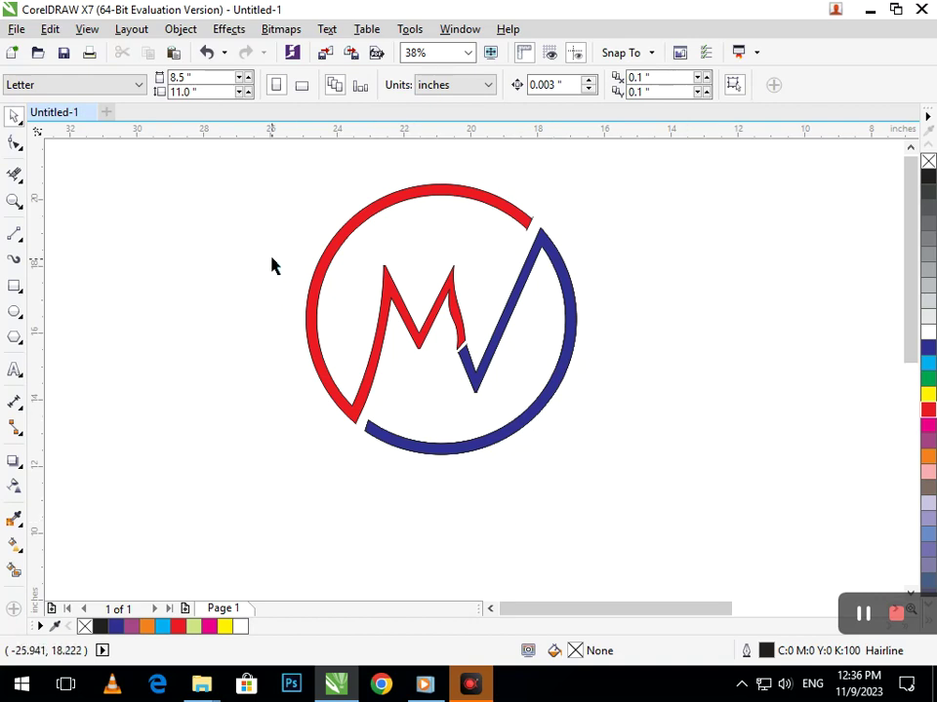
- Select the whole logo, move it slightly down and right, and scale it proportionally to about 91.5%
left_click_drag(273, 191, 630, 495)
left_click_drag(220, 172, 651, 498)
left_click_drag(491, 435, 523, 496)
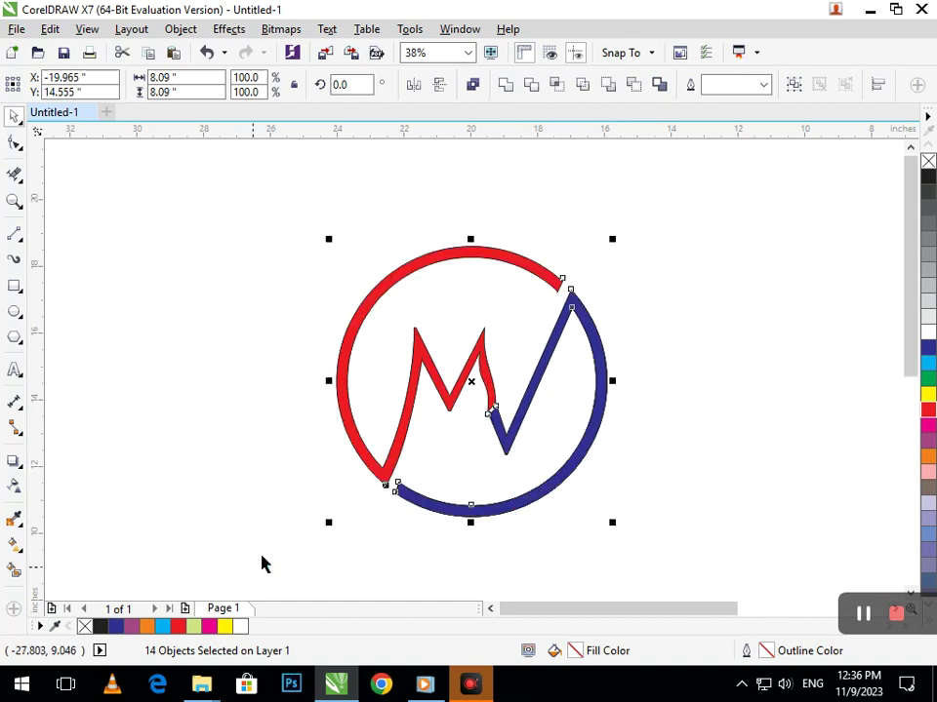
left_click_drag(331, 526, 342, 511)
left_click(388, 551)
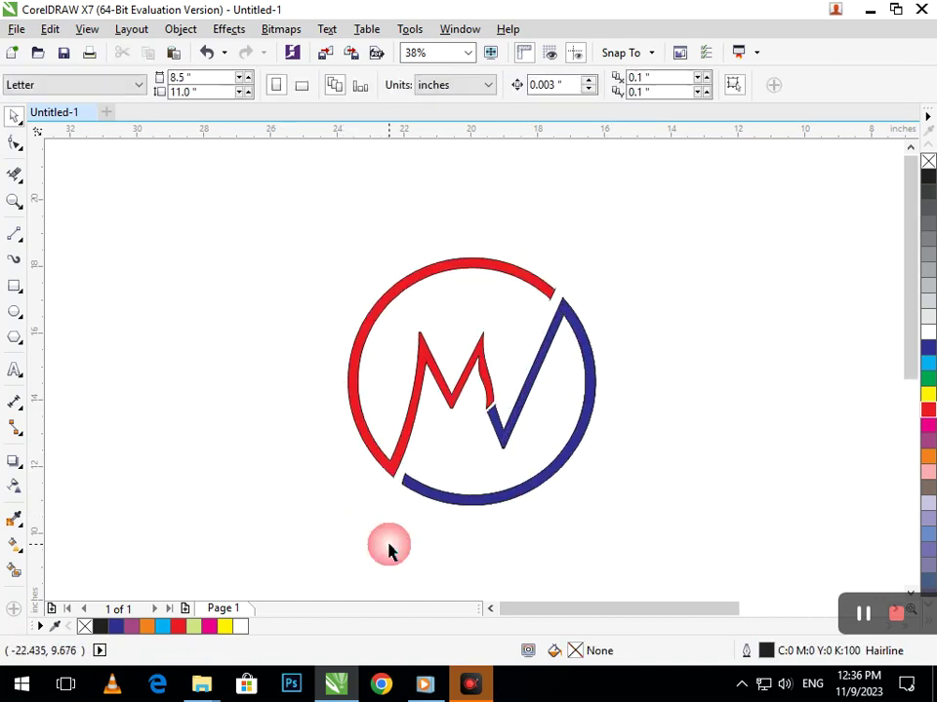
- Try green on the V and its lower ring band, and undo the colour change
left_click(514, 499)
left_click(927, 381)
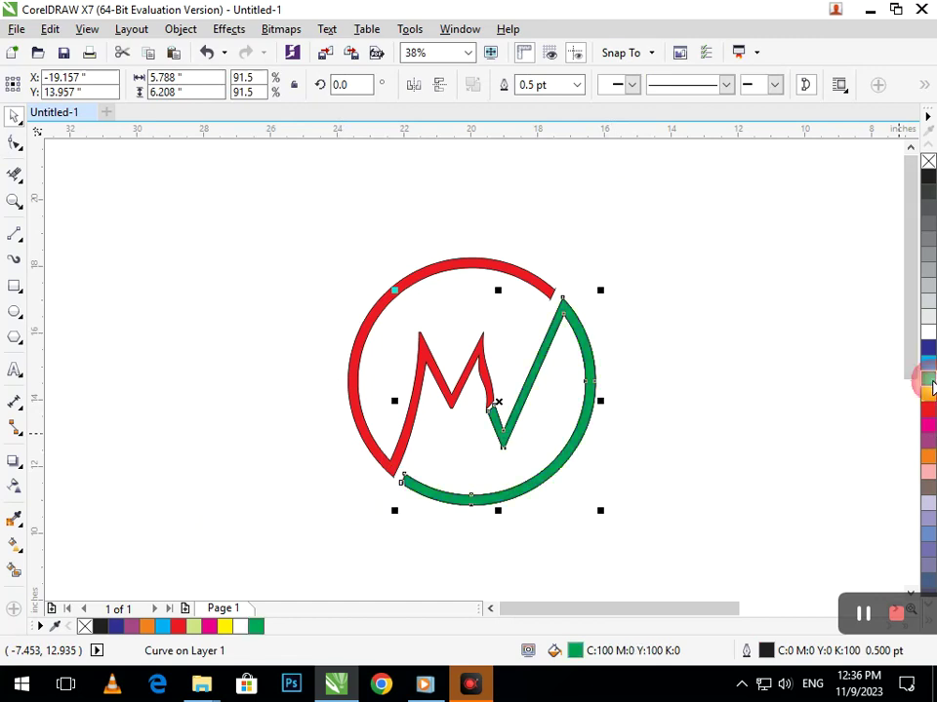
left_click(738, 435)
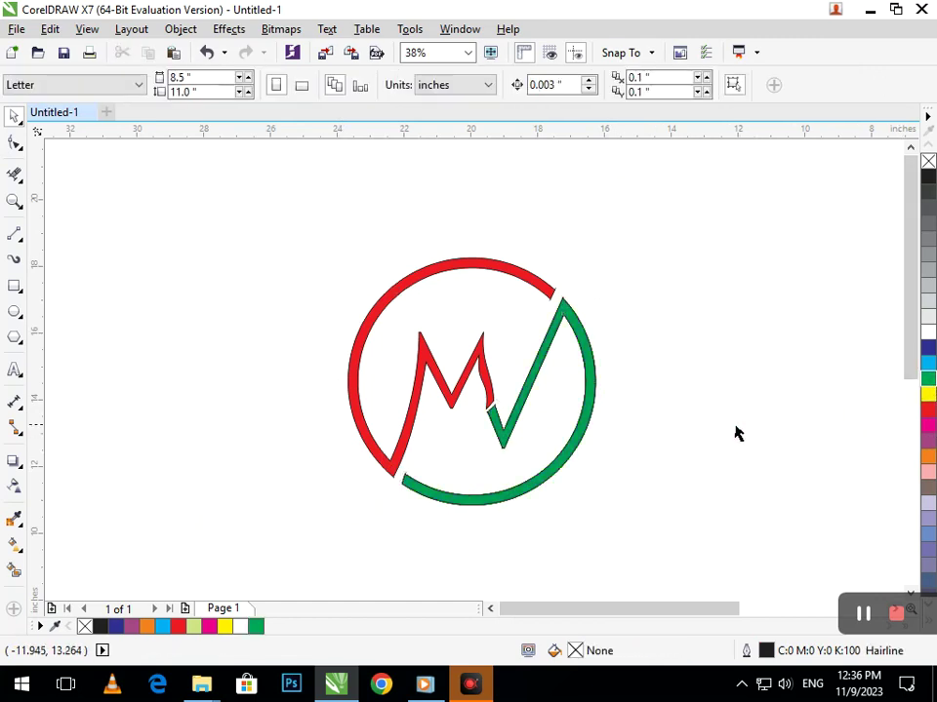
key("ctrl+z")
left_click(663, 488)
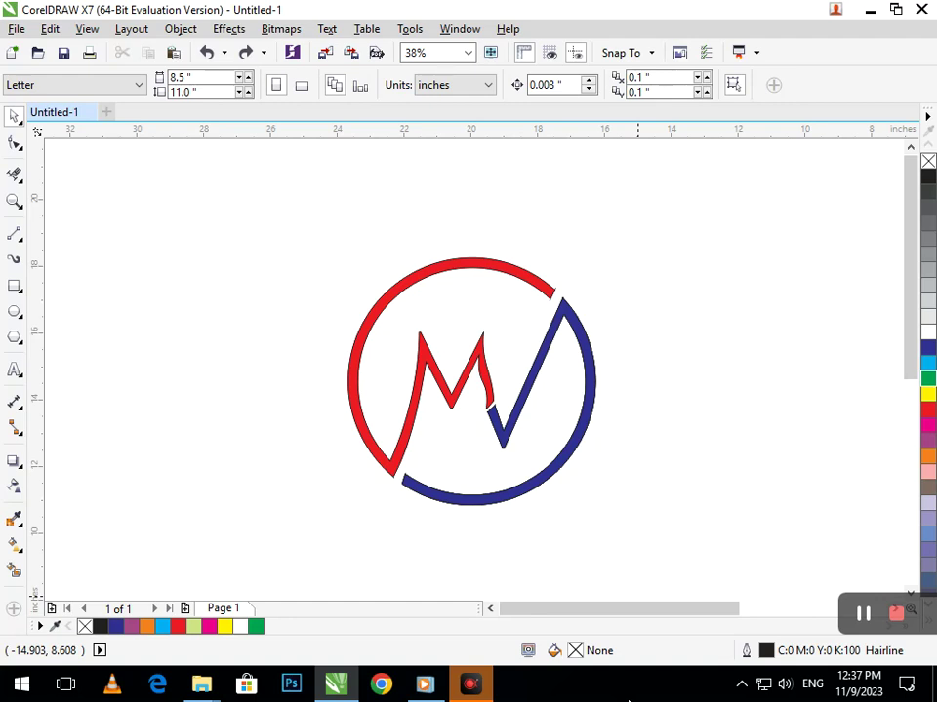
- Delete the leftover slanted line projecting from the red ring band's end beside the V's tip
scroll(556, 286, "up", 5)
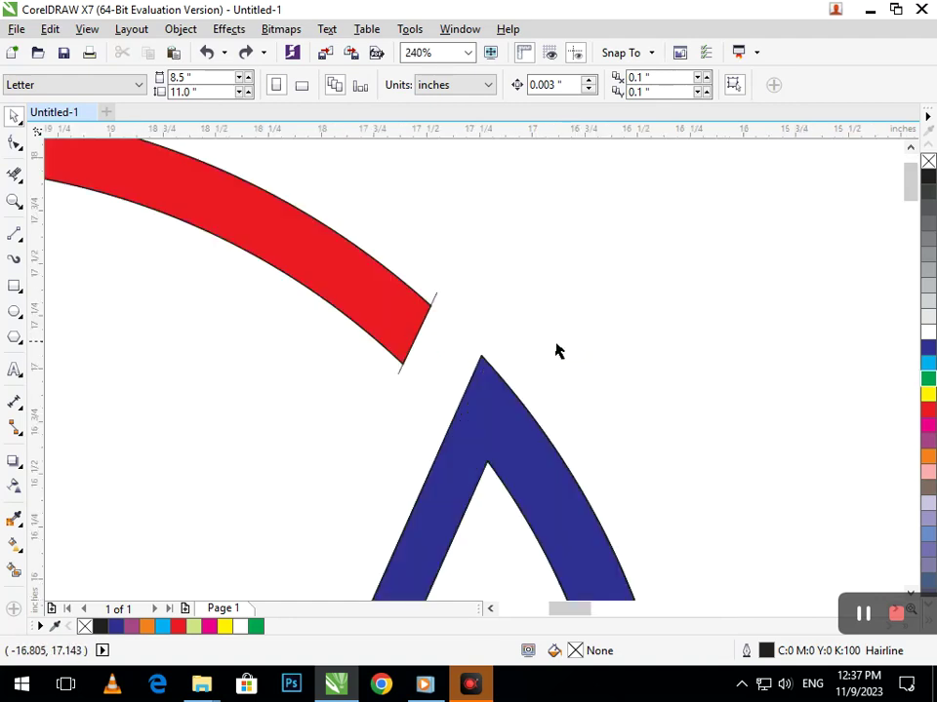
left_click(398, 370)
key("Delete")
left_click_drag(413, 343, 450, 372)
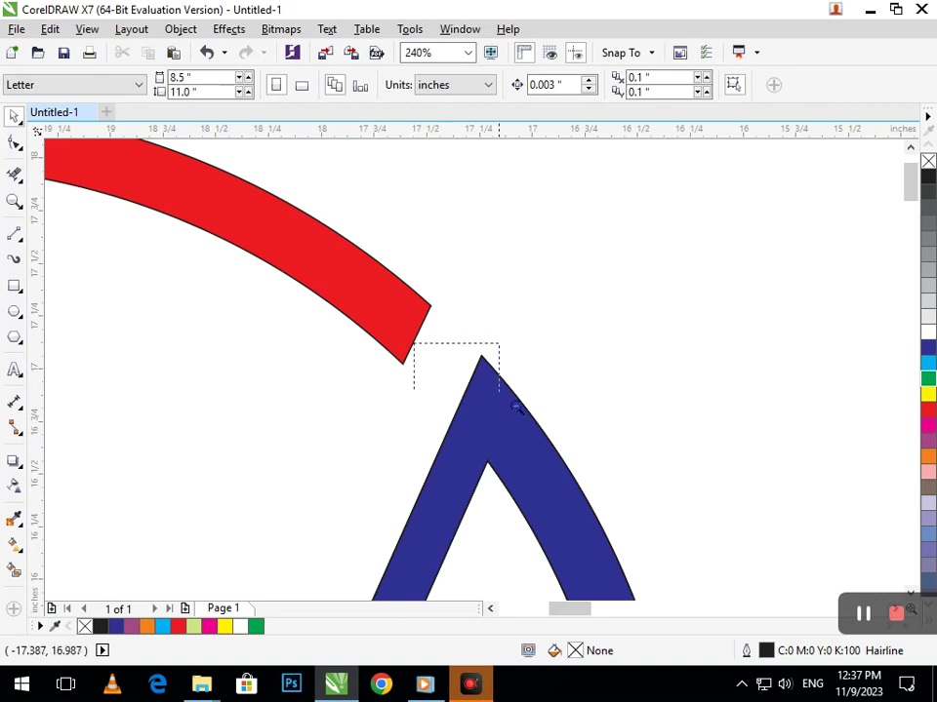
scroll(371, 478, "down", 5)
- Delete the stray arc projecting beyond the pointed foot of the red M
scroll(378, 454, "up", 4)
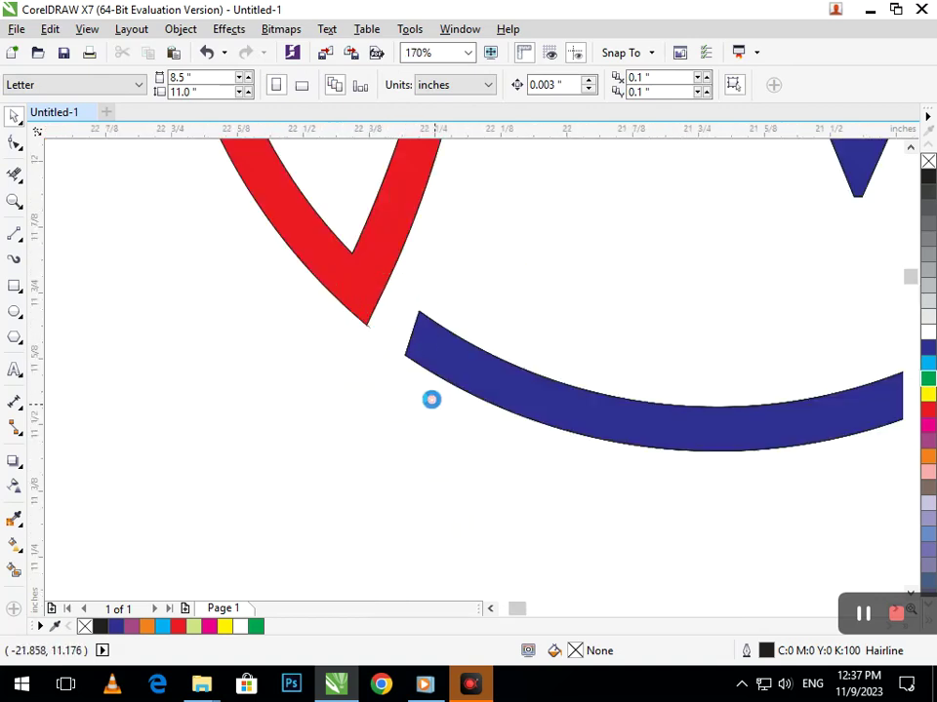
scroll(434, 404, "up", 3)
left_click(411, 329)
left_click(440, 380)
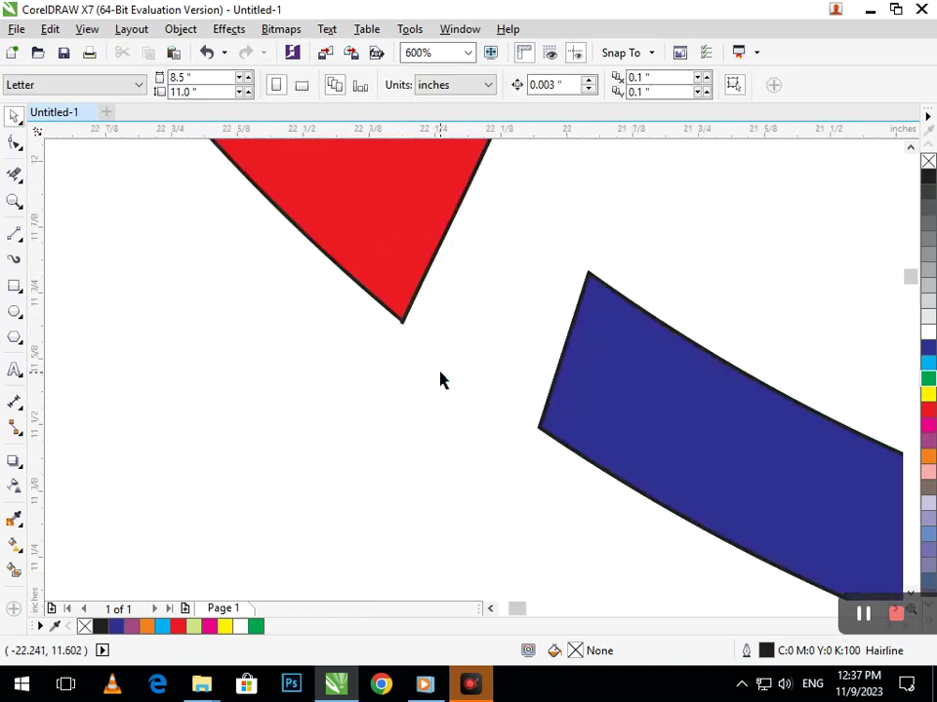
scroll(546, 410, "down", 7)
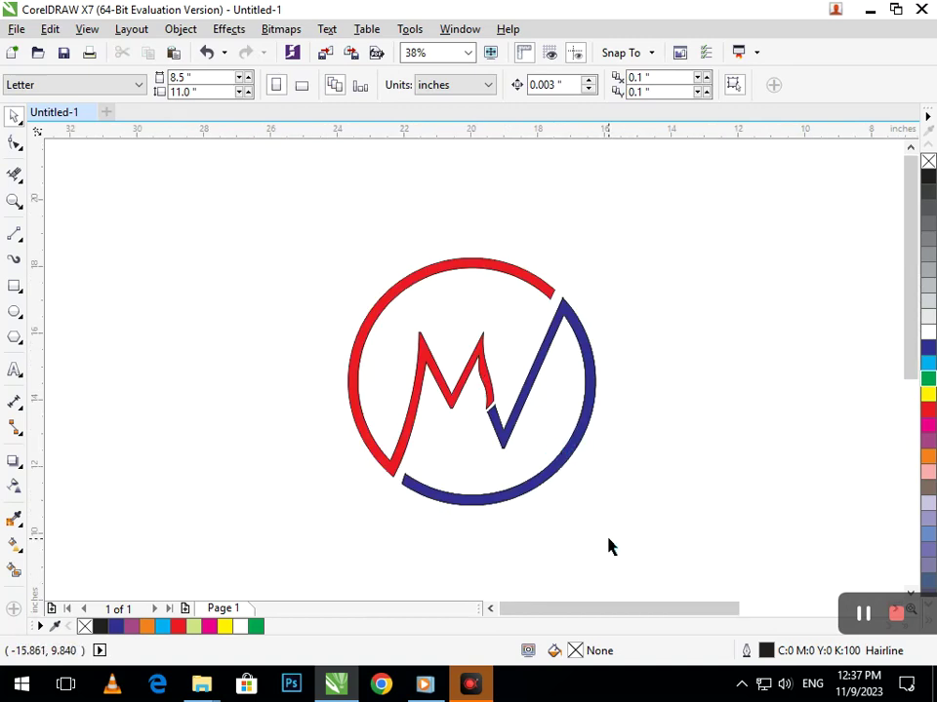